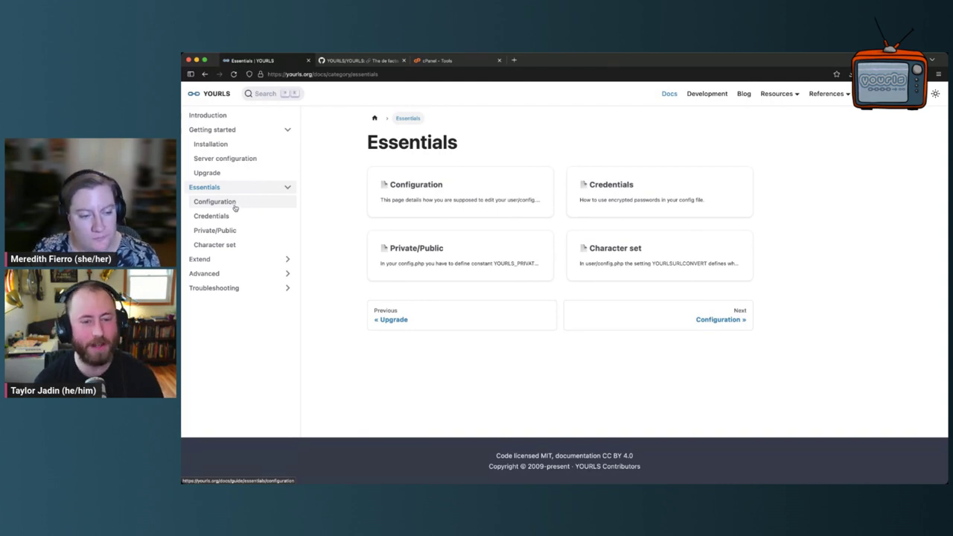
# - Read the YOURLS Configuration Credentials page on encrypted passwords, then bring up the GitHub YOURLS repository
pyautogui.click(235, 206)
pyautogui.click(257, 216)
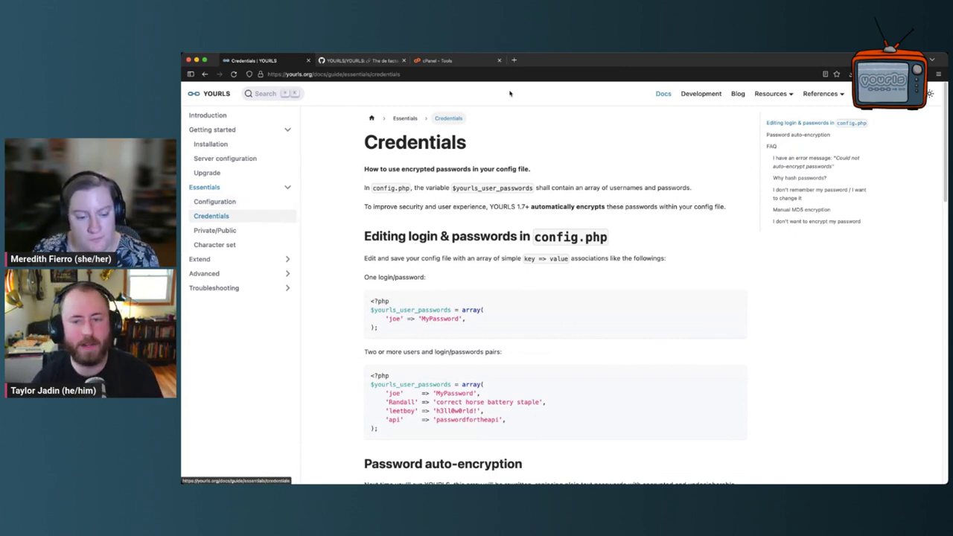
pyautogui.click(342, 62)
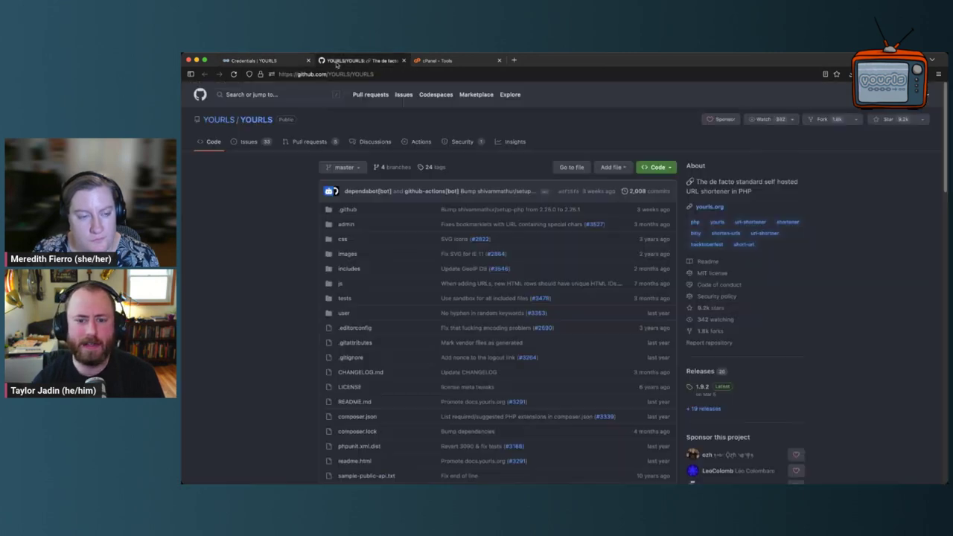
# - Skim the YOURLS README's Quick Start section, then return to the cPanel Tools page
pyautogui.scroll(-10, 497, 218)
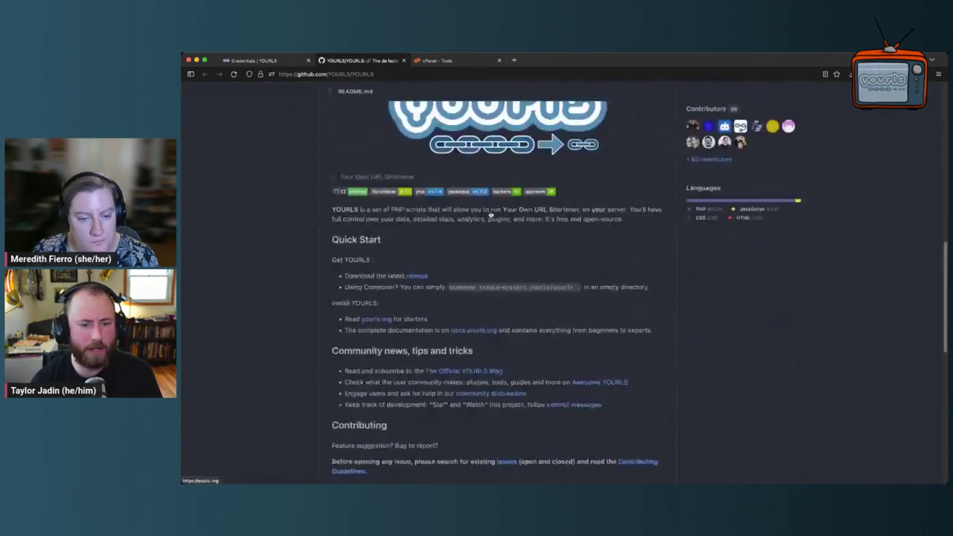
pyautogui.scroll(-1, 481, 216)
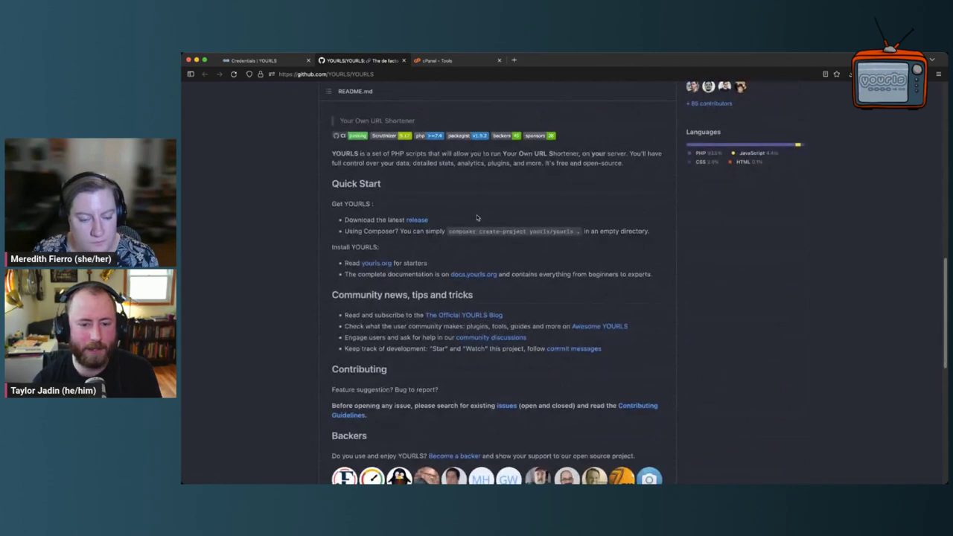
pyautogui.scroll(15, 434, 259)
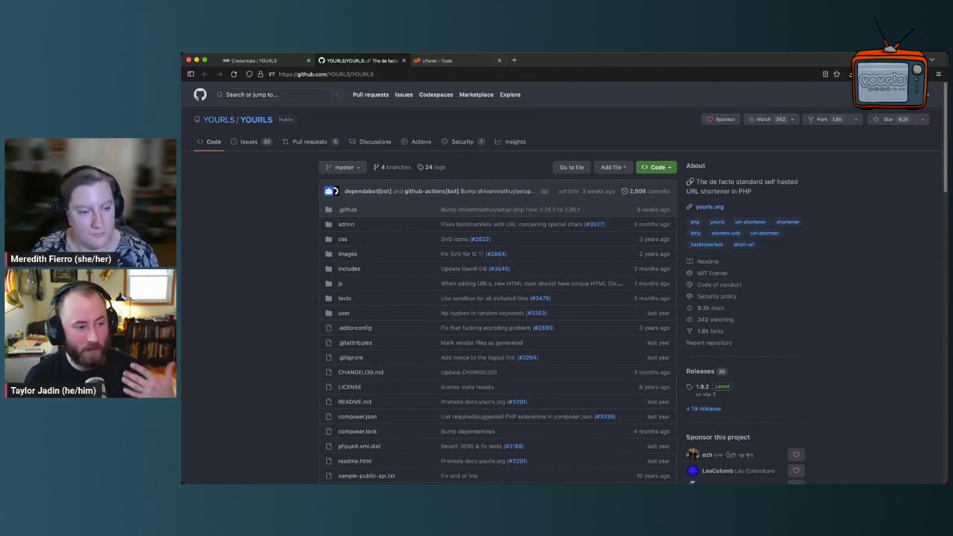
pyautogui.click(449, 61)
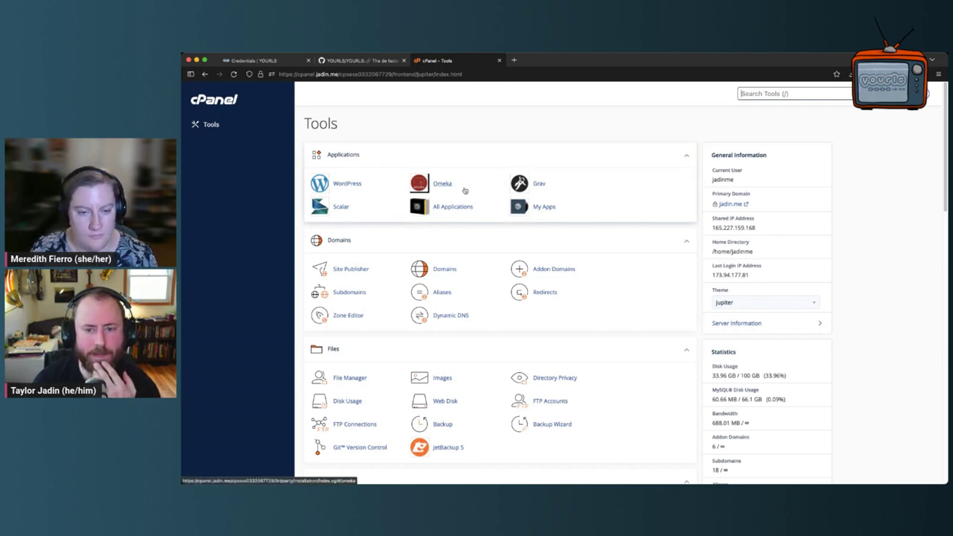
# - Show Installatron's My Apps list and locate the wis.cx YOURLS 1.9.2 install
pyautogui.click(546, 208)
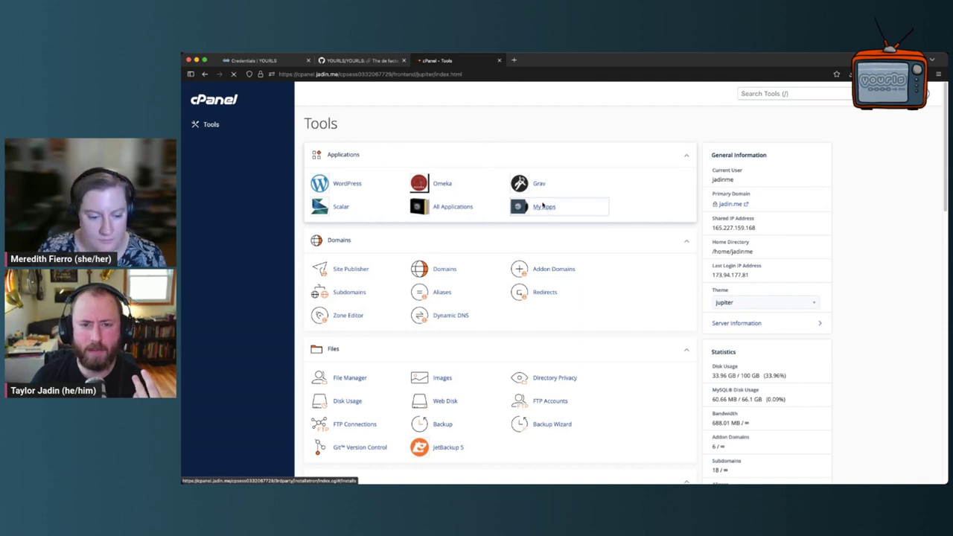
pyautogui.scroll(-5, 562, 235)
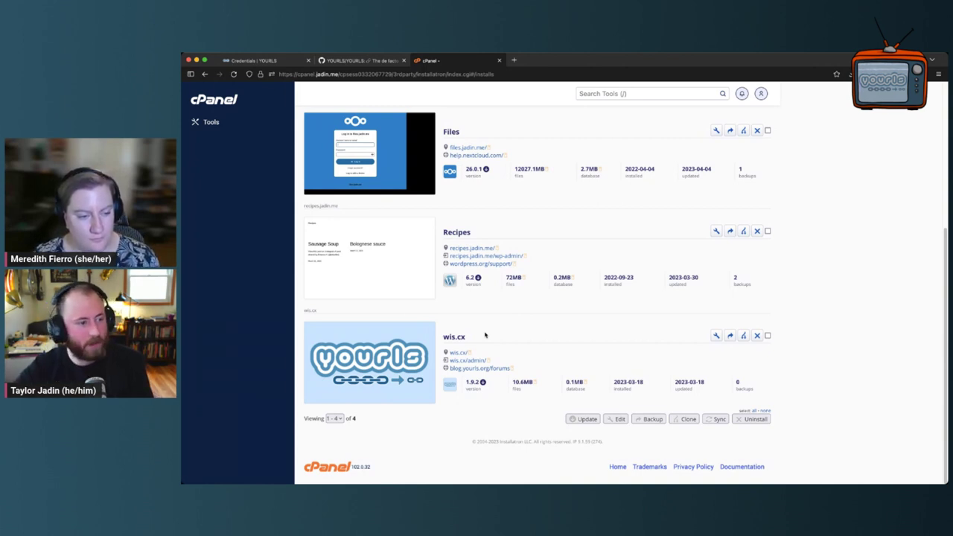
pyautogui.scroll(5, 497, 336)
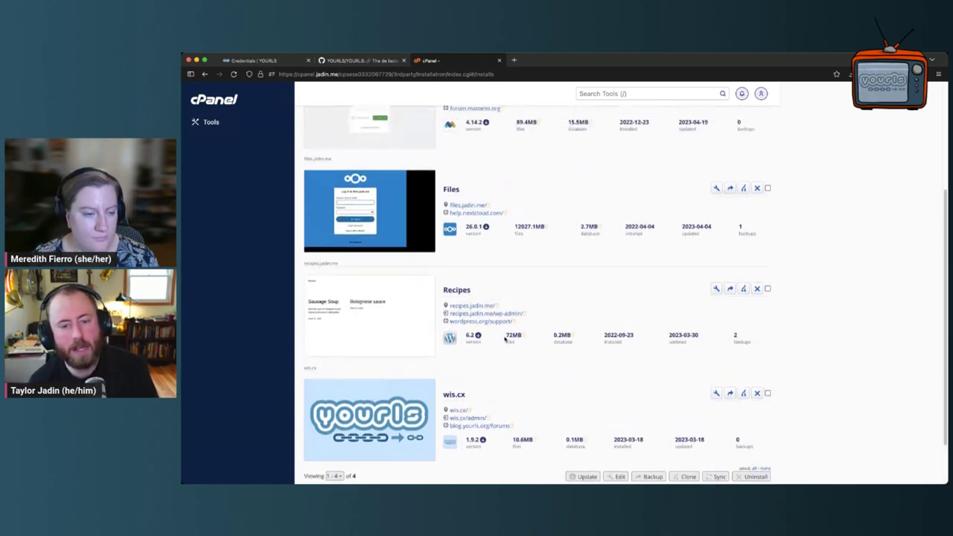
pyautogui.scroll(-3, 507, 331)
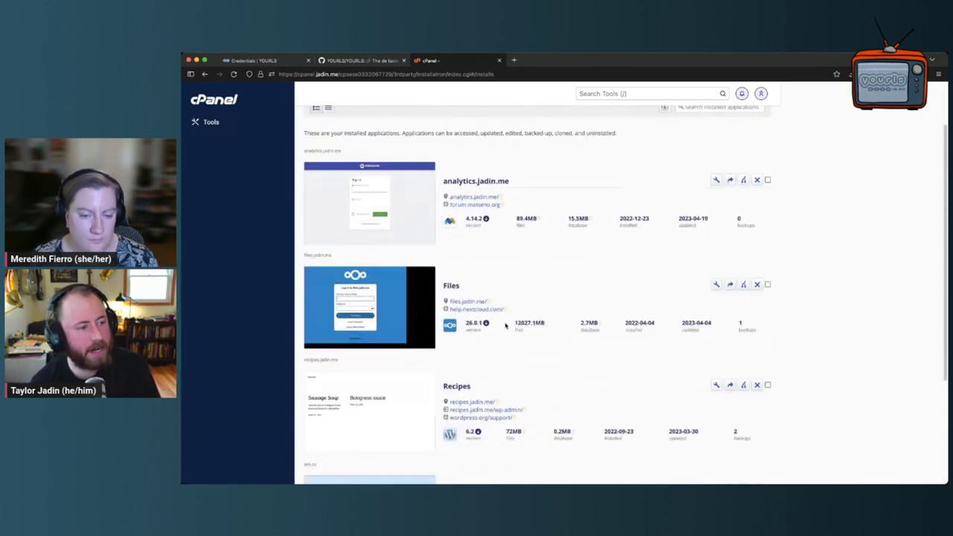
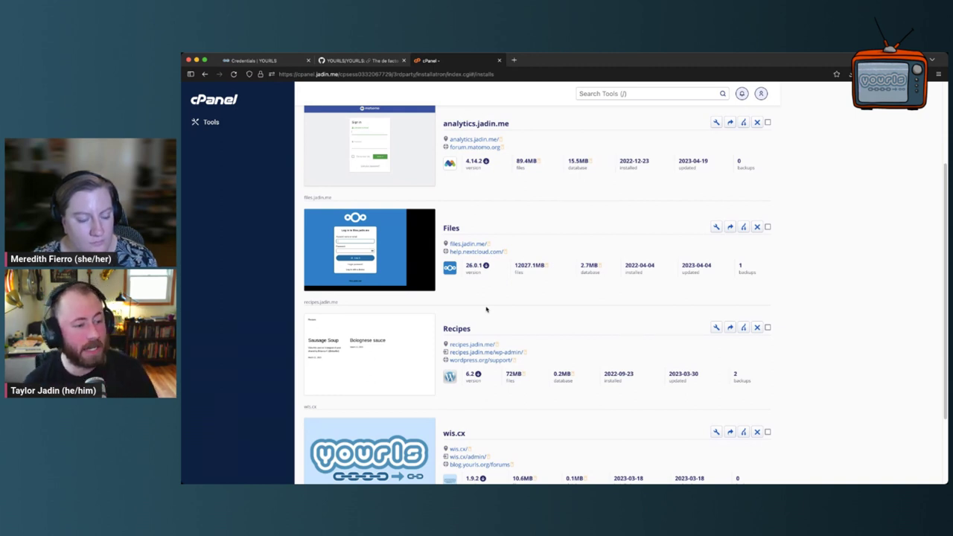
# - Look over the installed applications in My Applications, then go back to the cPanel Tools home page
pyautogui.scroll(3, 506, 309)
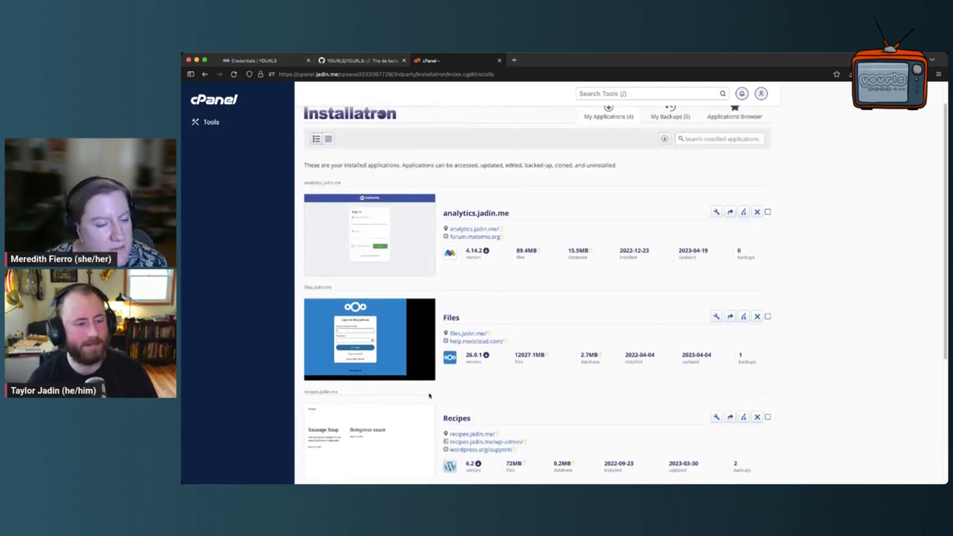
pyautogui.scroll(-5, 428, 394)
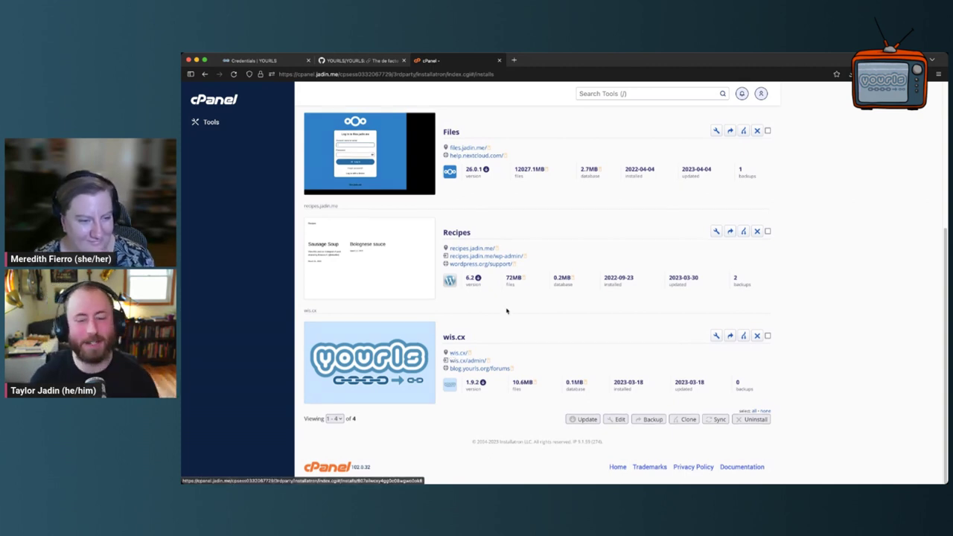
pyautogui.scroll(5, 506, 310)
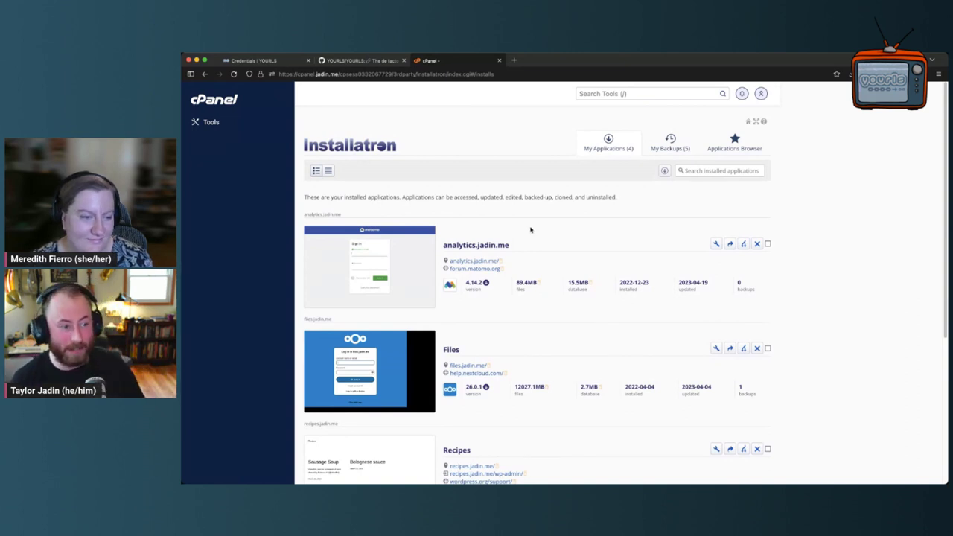
pyautogui.click(337, 155)
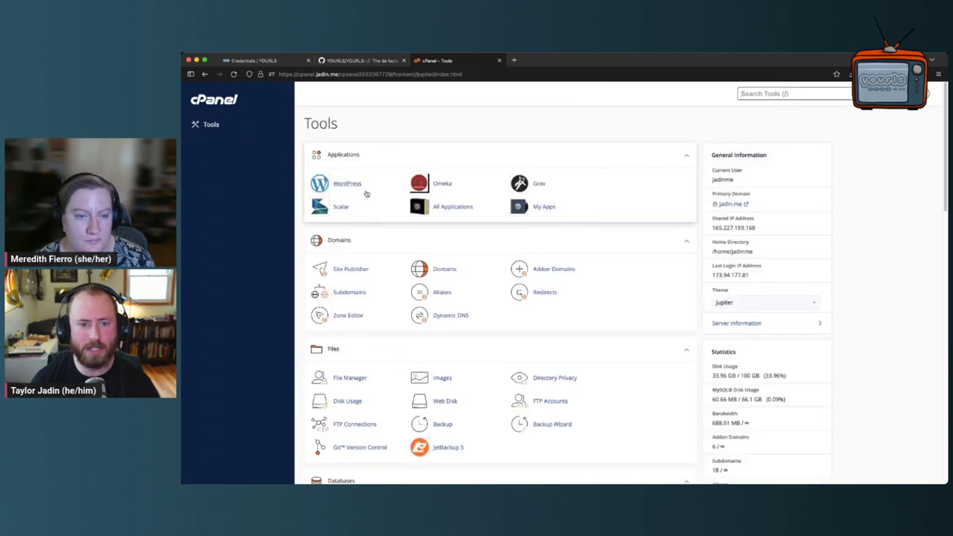
# - Search the All Applications catalogue for 'your' and start the YOURLS install wizard
pyautogui.click(452, 208)
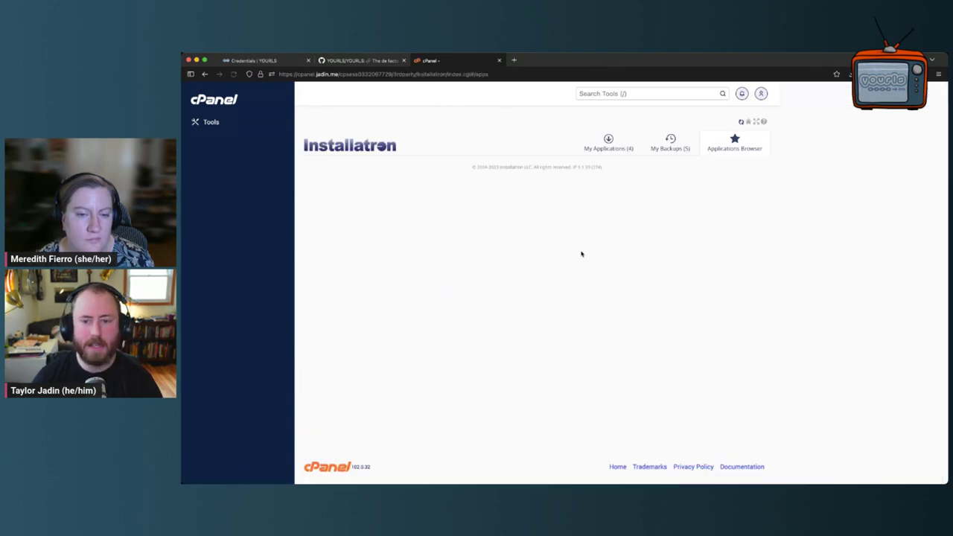
pyautogui.scroll(-5, 596, 255)
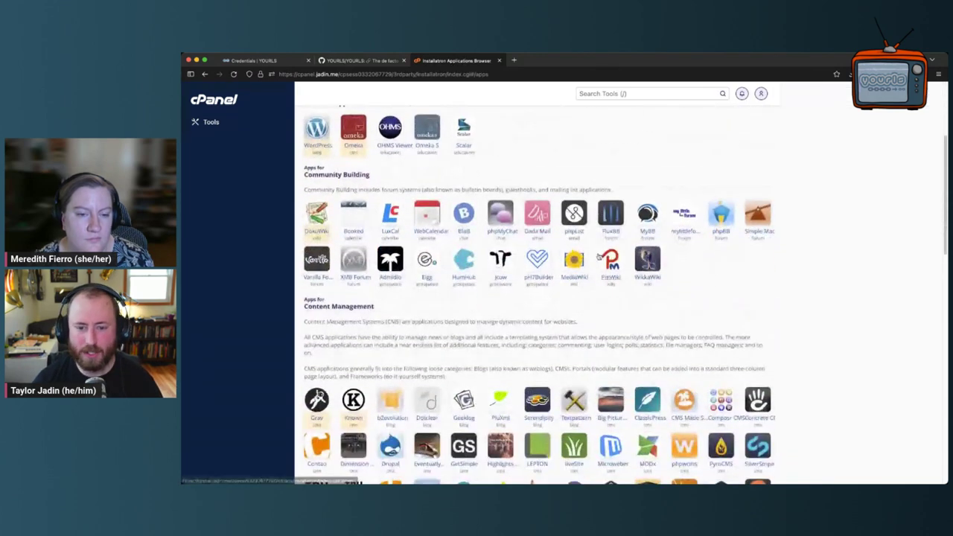
pyautogui.scroll(-10, 599, 255)
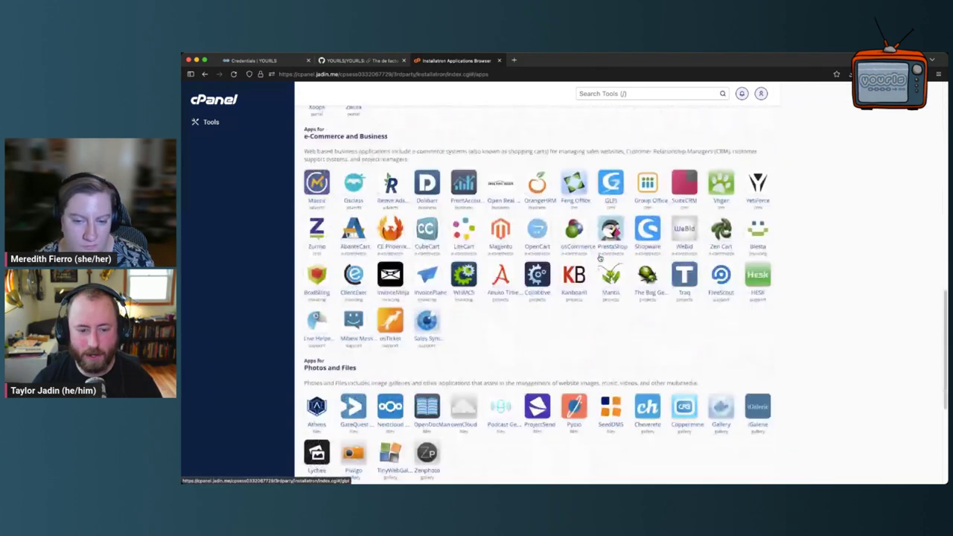
pyautogui.scroll(15, 601, 257)
pyautogui.click(709, 172)
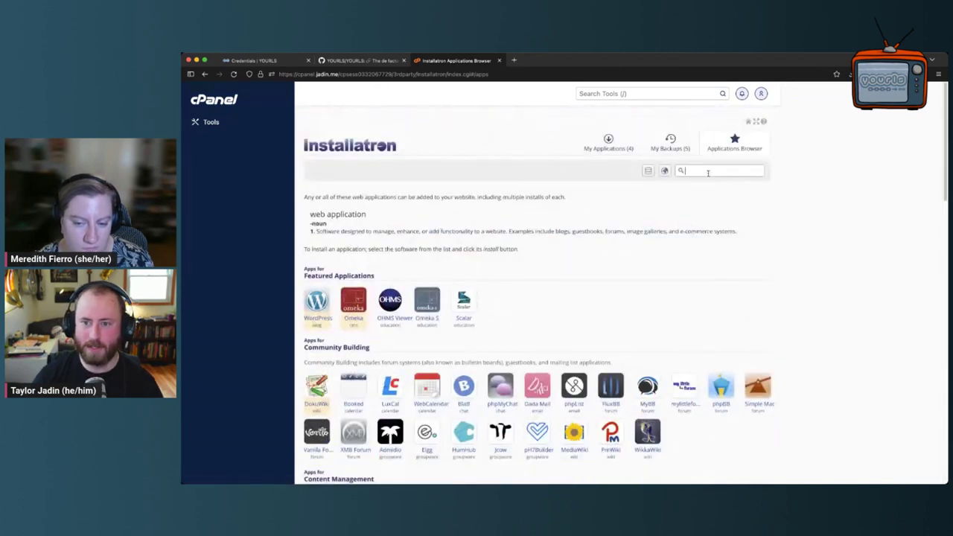
pyautogui.write('yourl')
pyautogui.press('Return')
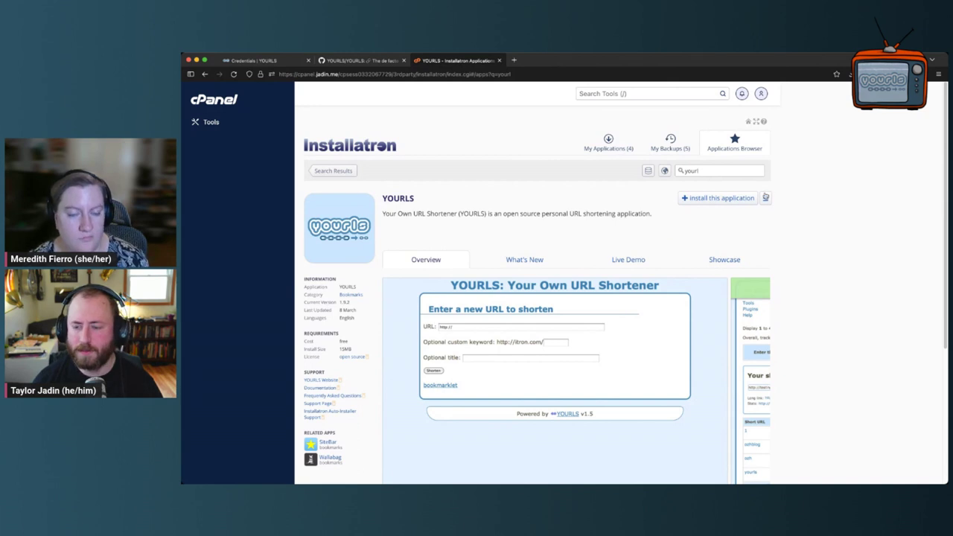
pyautogui.click(715, 198)
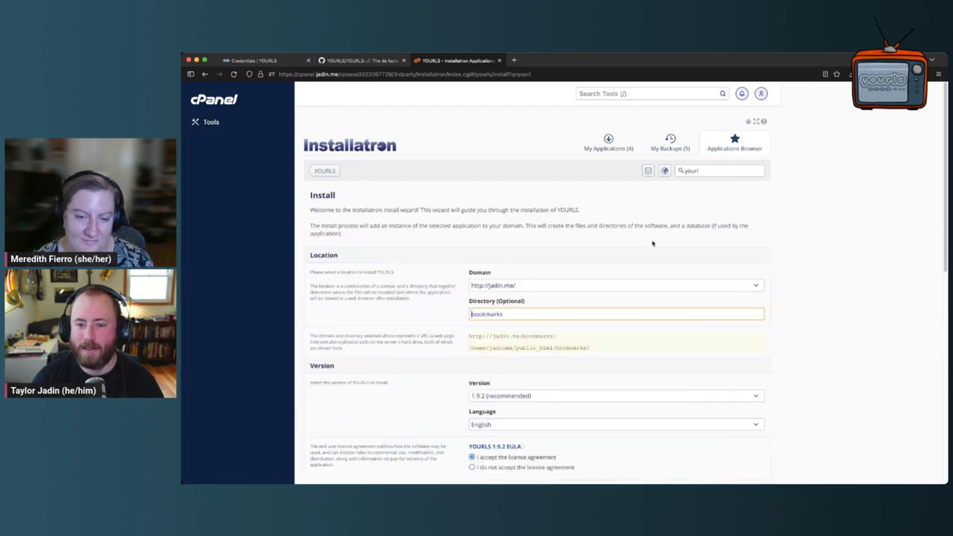
pyautogui.click(517, 285)
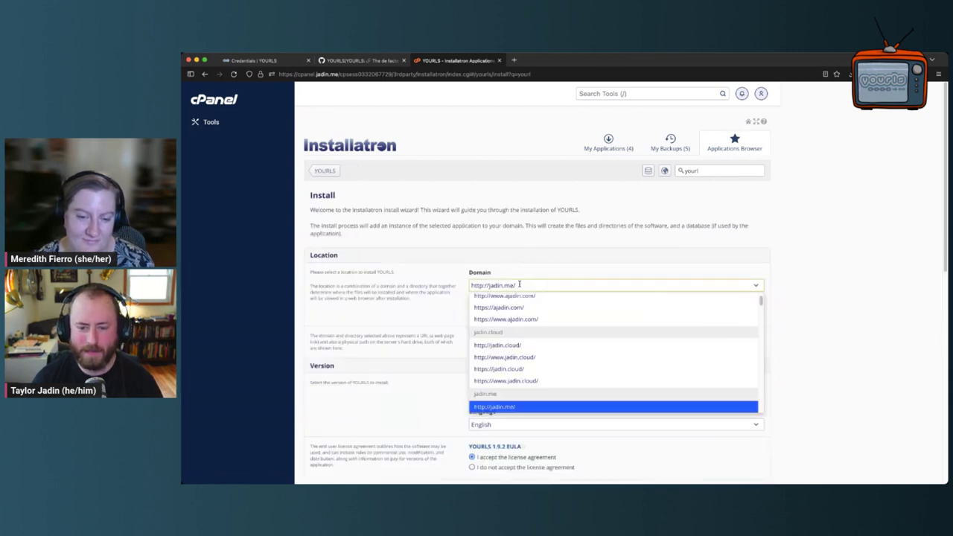
pyautogui.scroll(-1, 518, 404)
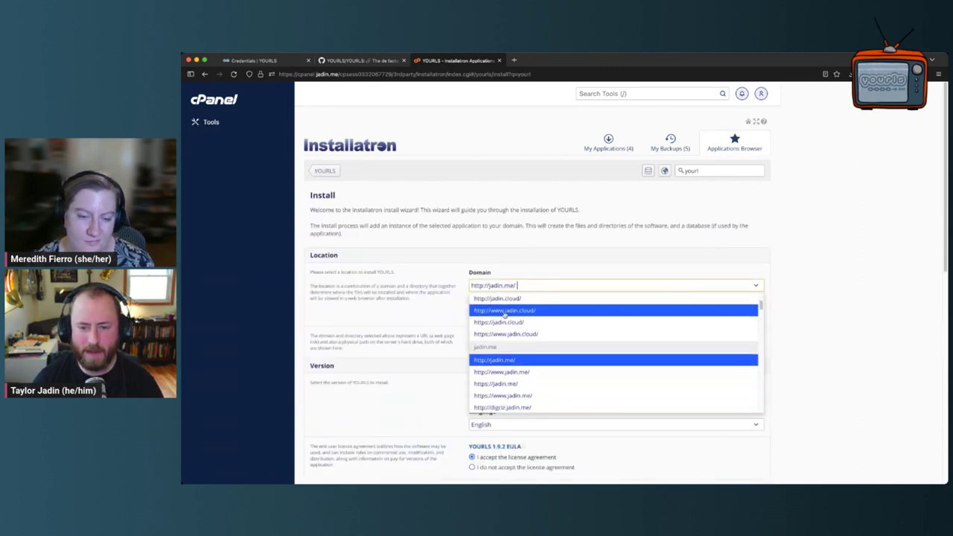
pyautogui.write('demo')
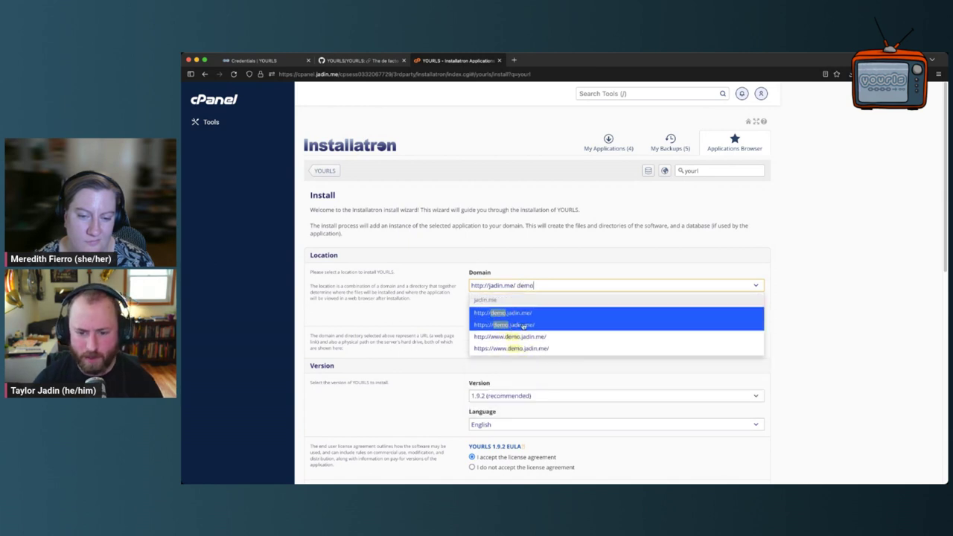
pyautogui.click(544, 326)
pyautogui.click(522, 316)
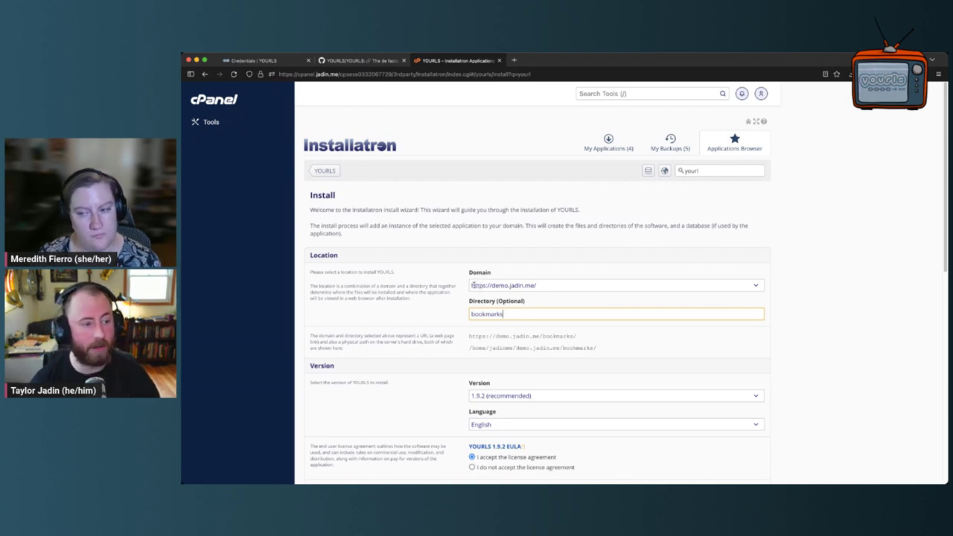
pyautogui.doubleClick(504, 313)
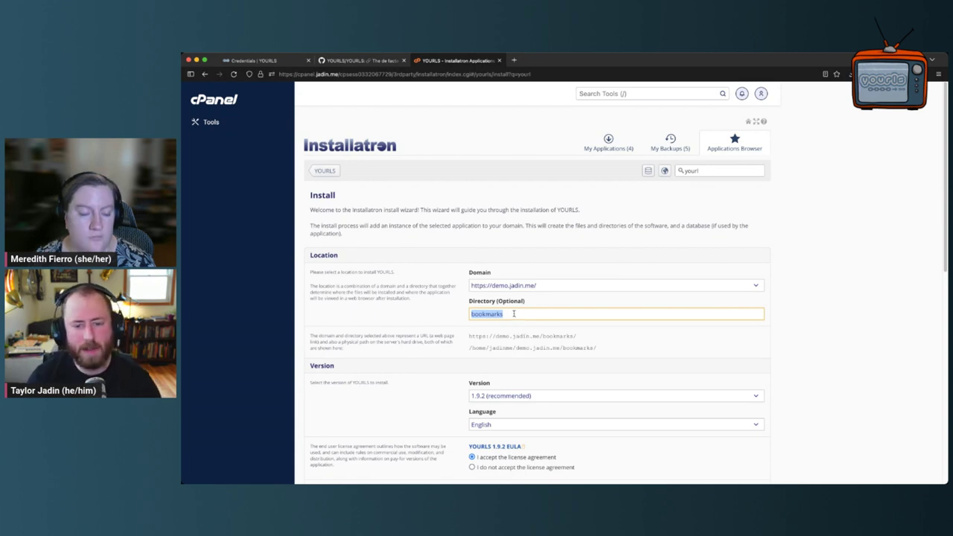
pyautogui.click(514, 314)
pyautogui.tripleClick(596, 335)
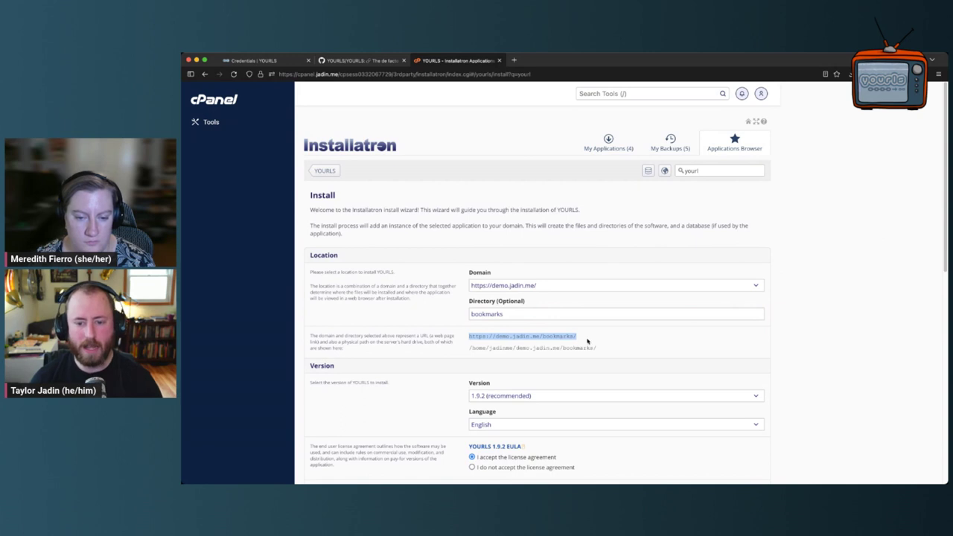
pyautogui.click(592, 353)
pyautogui.scroll(-2, 539, 328)
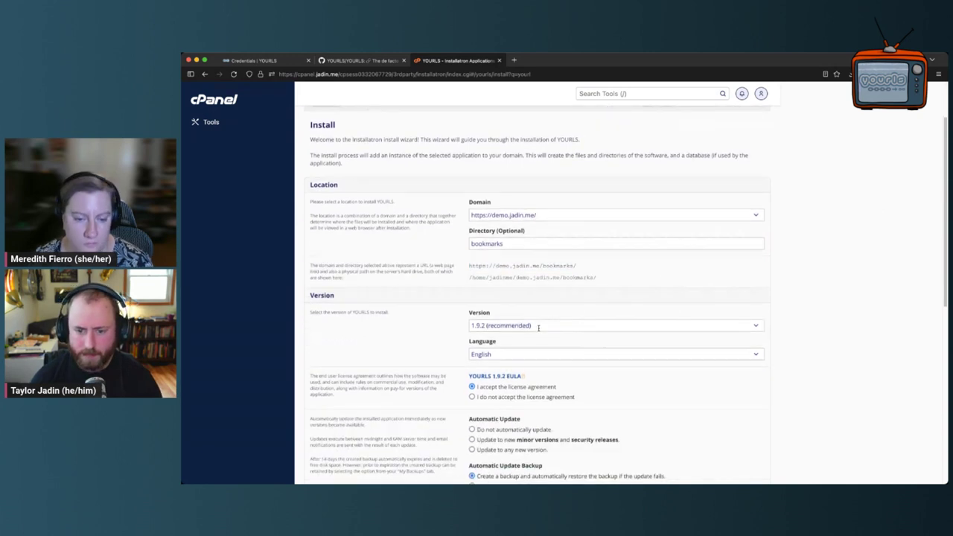
# - Enable automatic updates and replace the default administrator username and password with new ones
pyautogui.scroll(-4, 539, 328)
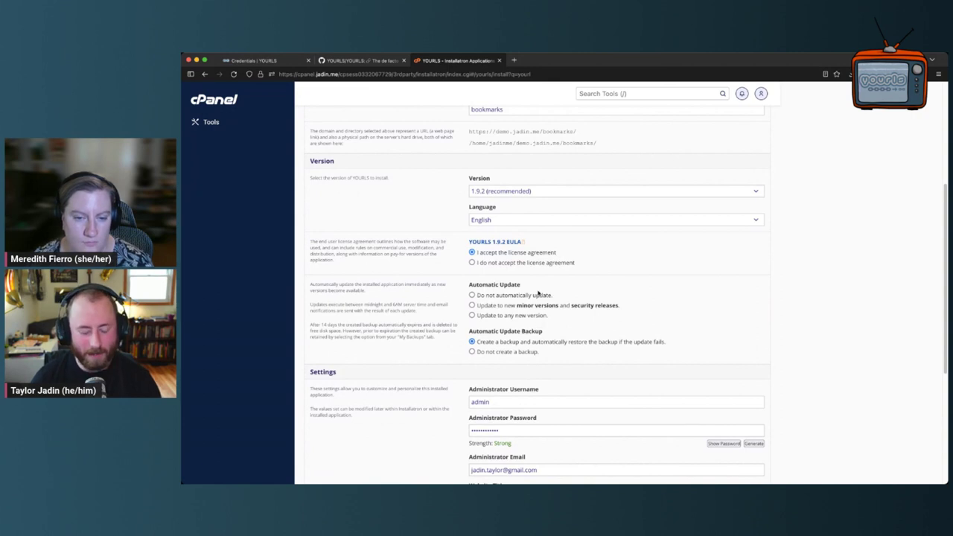
pyautogui.click(521, 315)
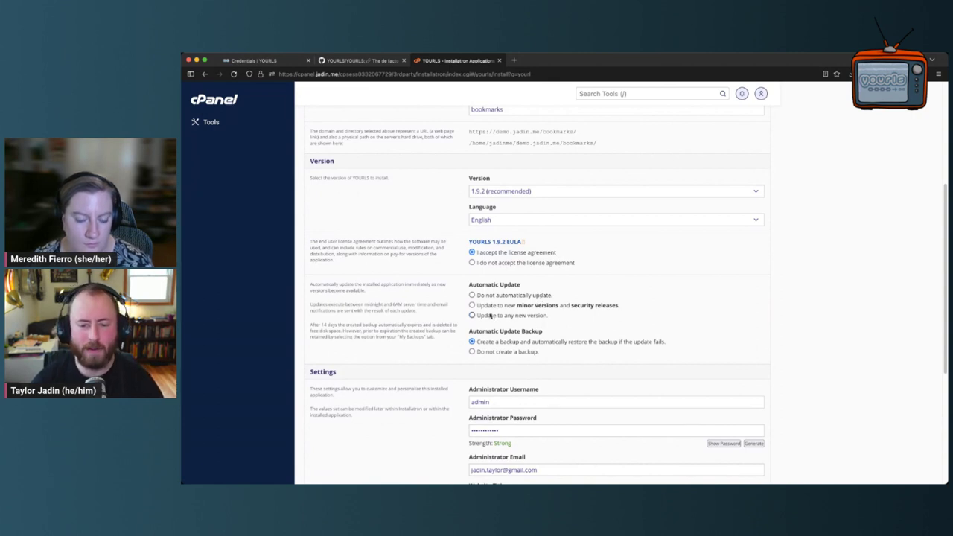
pyautogui.scroll(-3, 536, 317)
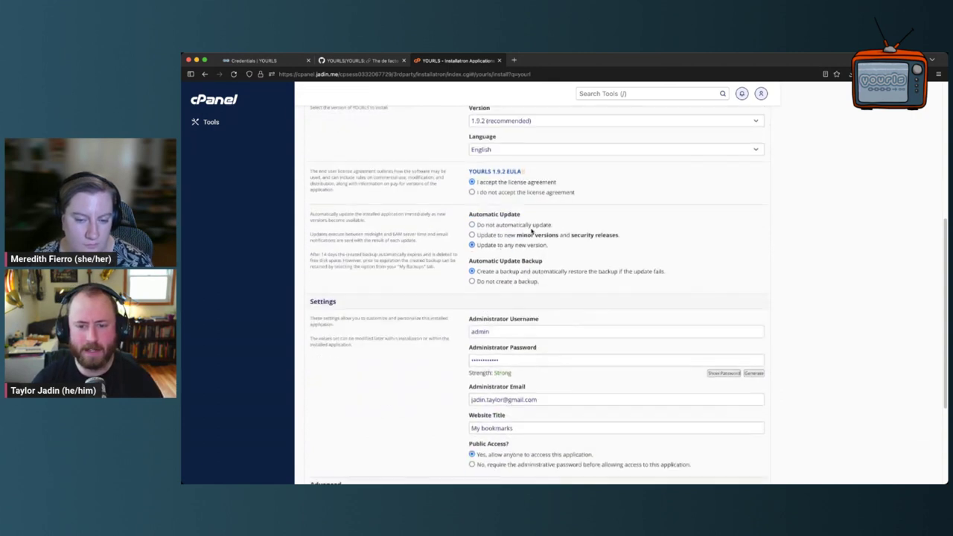
pyautogui.click(489, 293)
pyautogui.doubleClick(489, 293)
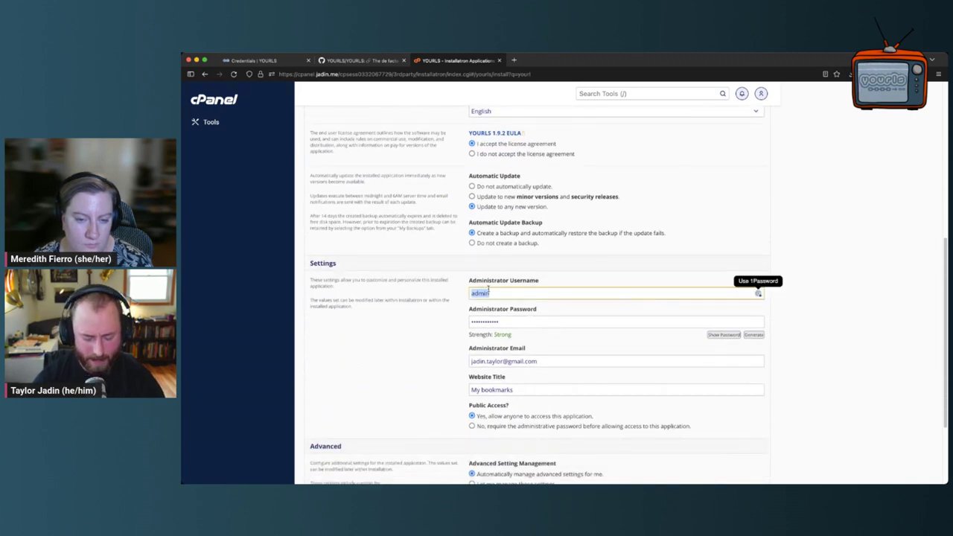
pyautogui.write('taylor')
pyautogui.press('Tab')
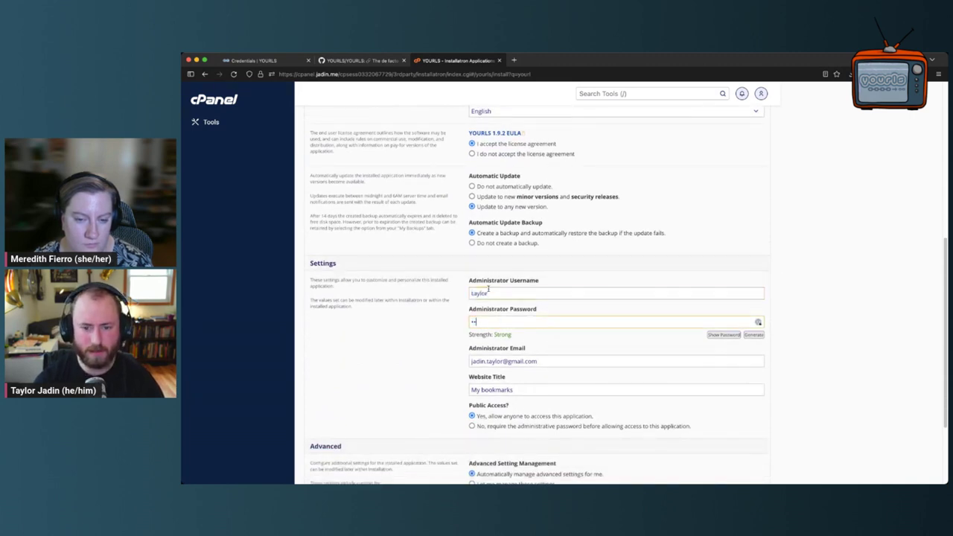
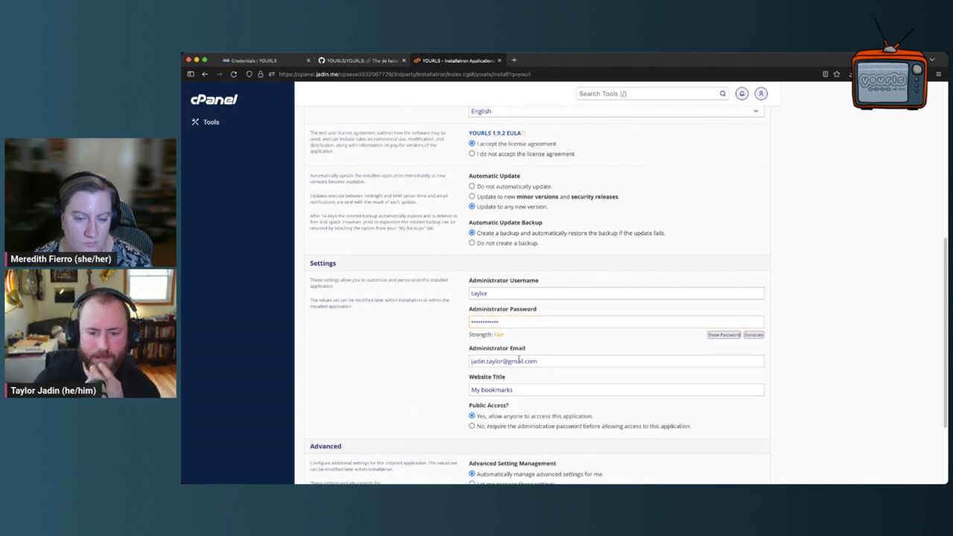
# - Change the website title from 'My bookmarks' to 'My Public YOURLS'
pyautogui.scroll(-2, 512, 365)
pyautogui.click(511, 363)
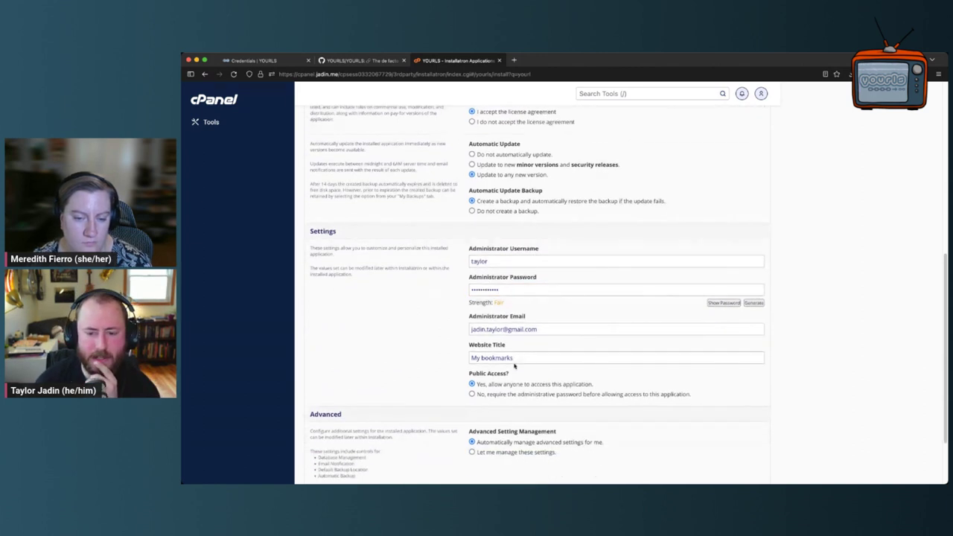
pyautogui.tripleClick(531, 358)
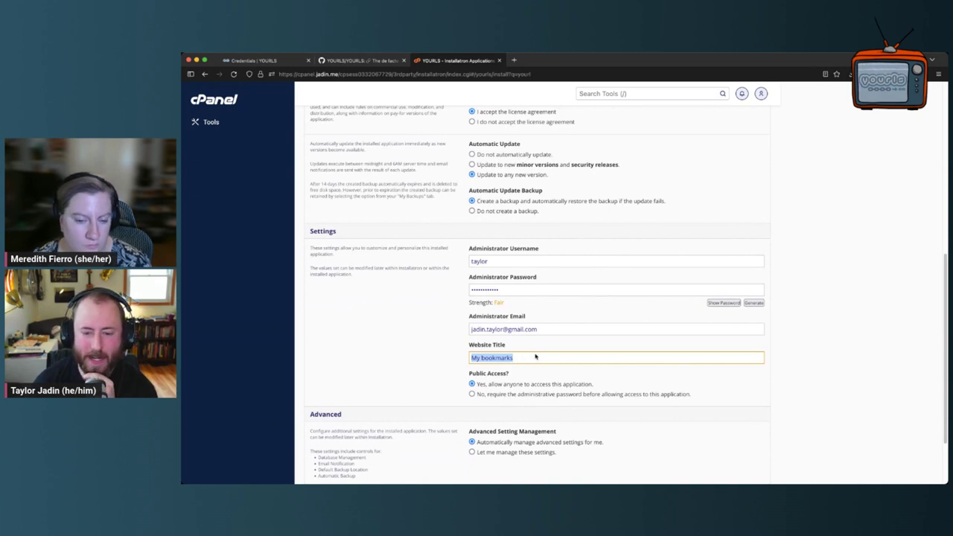
pyautogui.write('M')
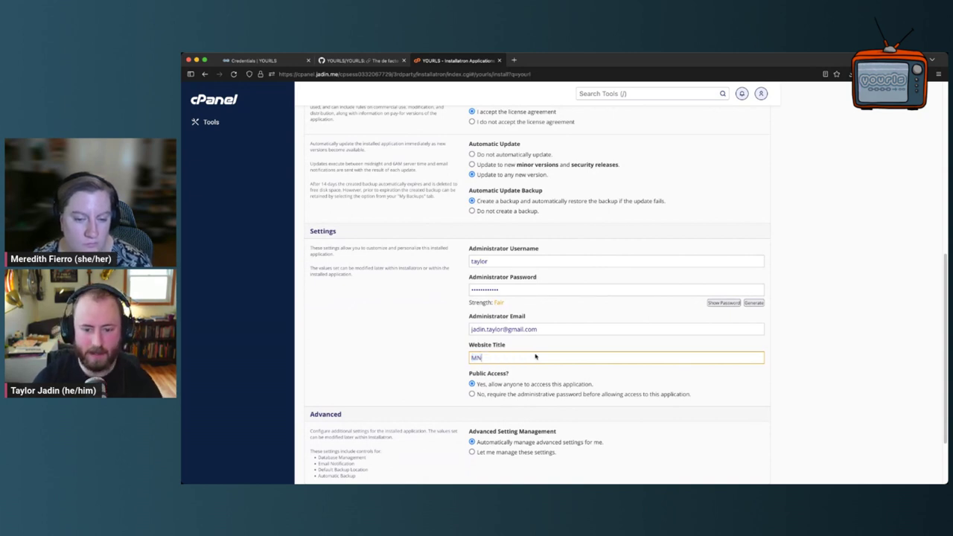
pyautogui.write('y ')
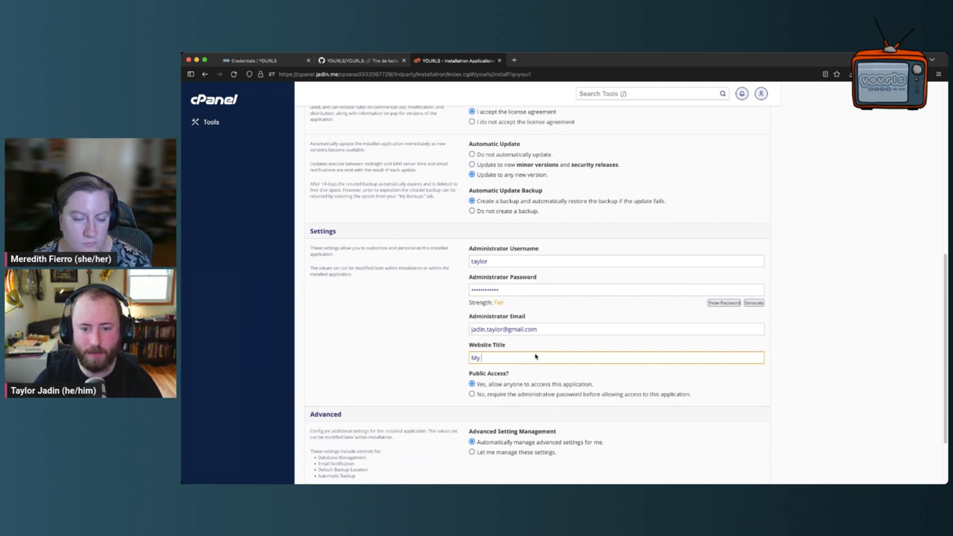
pyautogui.write('Public YOURL')
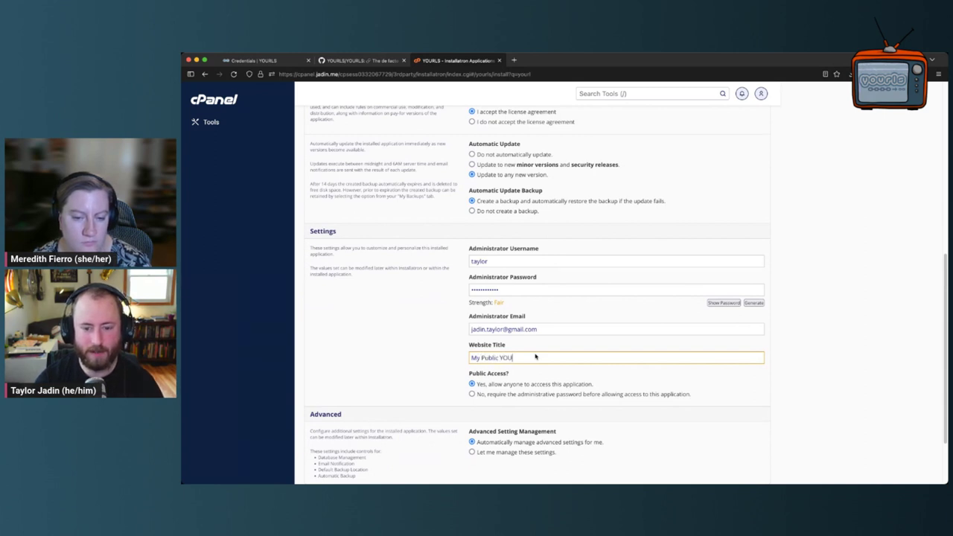
pyautogui.write('S')
pyautogui.click(423, 361)
pyautogui.scroll(-1, 423, 361)
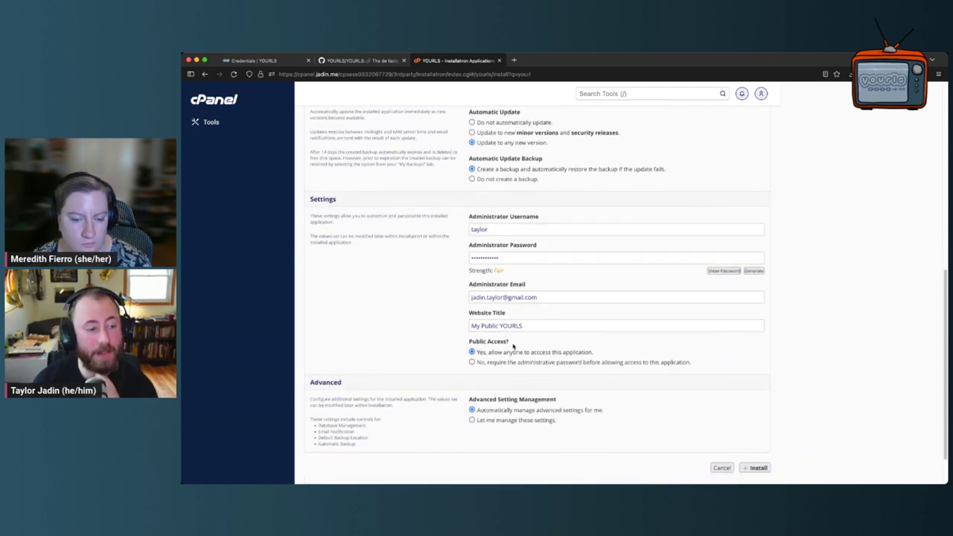
pyautogui.tripleClick(485, 342)
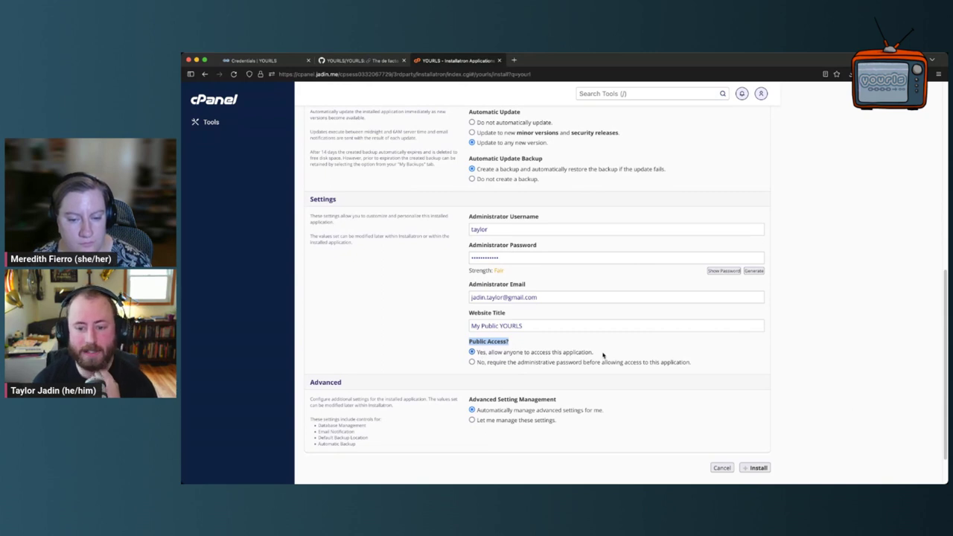
# - Leave Public Access on Yes so anyone can use the shortener without the admin password
pyautogui.click(702, 363)
pyautogui.click(503, 353)
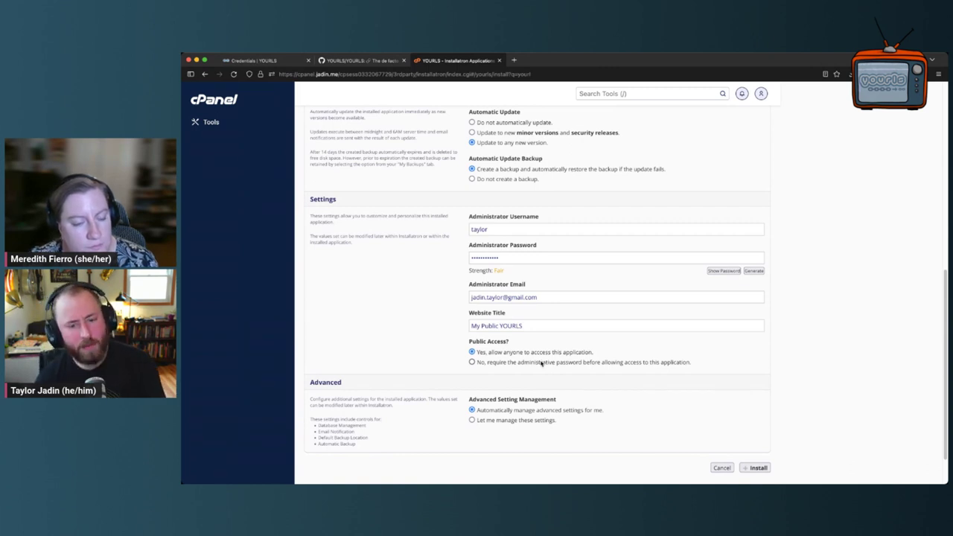
pyautogui.click(472, 362)
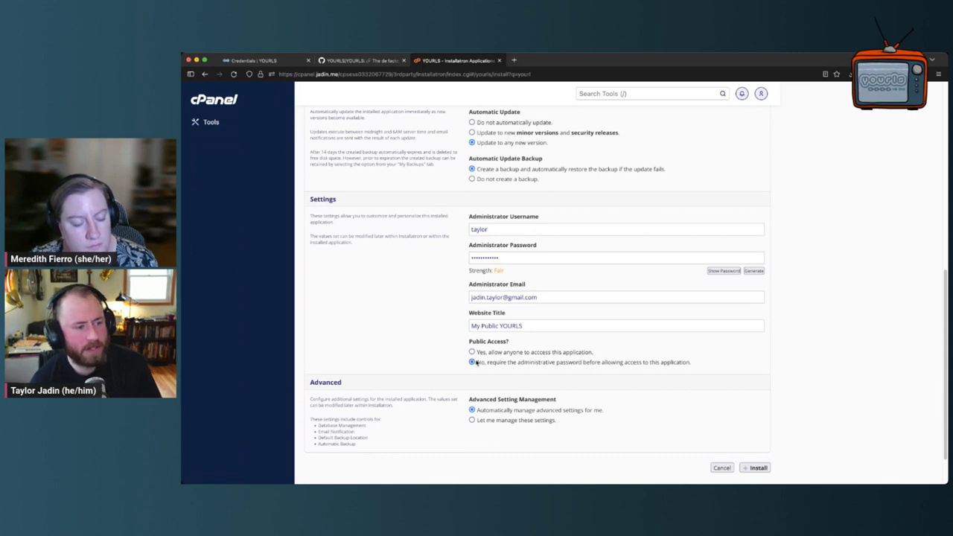
pyautogui.click(472, 352)
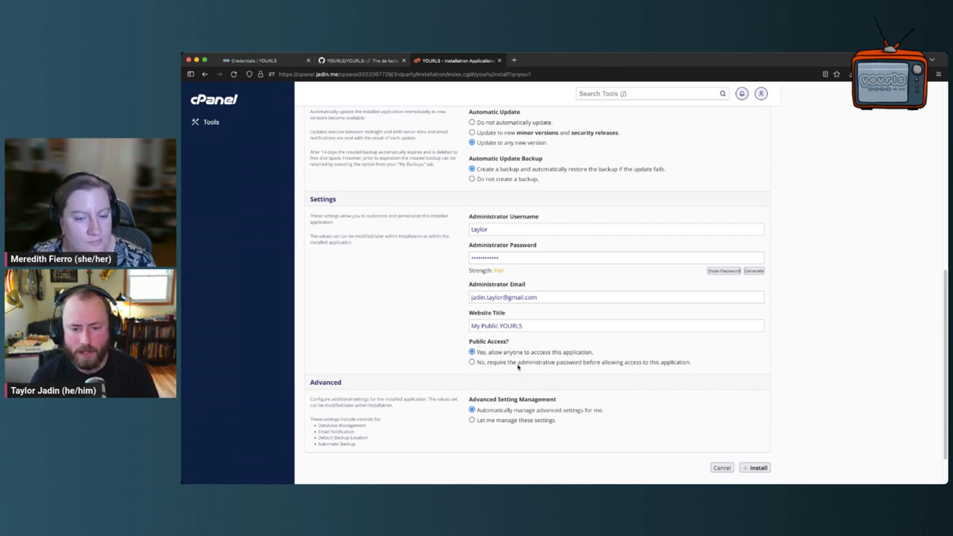
pyautogui.scroll(1, 548, 379)
pyautogui.moveTo(471, 333); pyautogui.dragTo(552, 333)
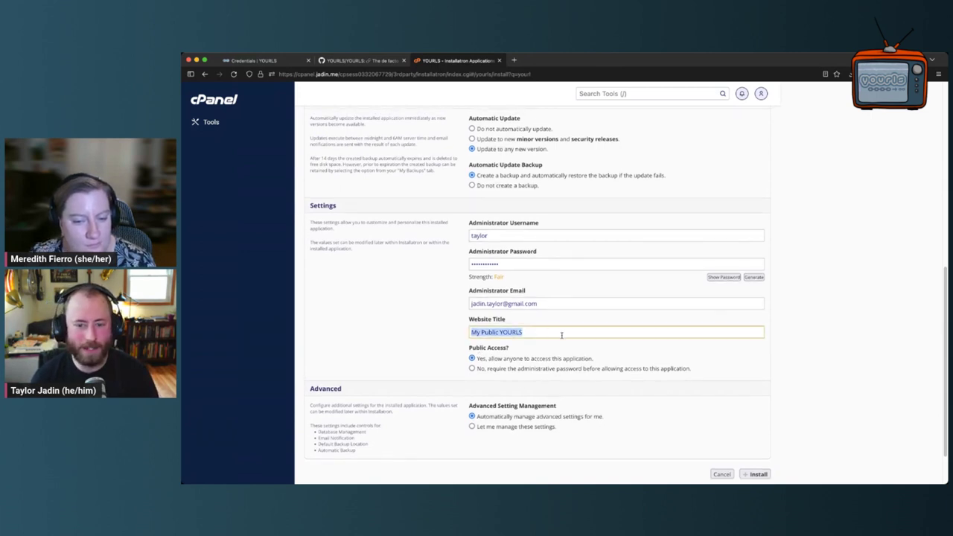
pyautogui.click(438, 352)
pyautogui.scroll(-2, 766, 447)
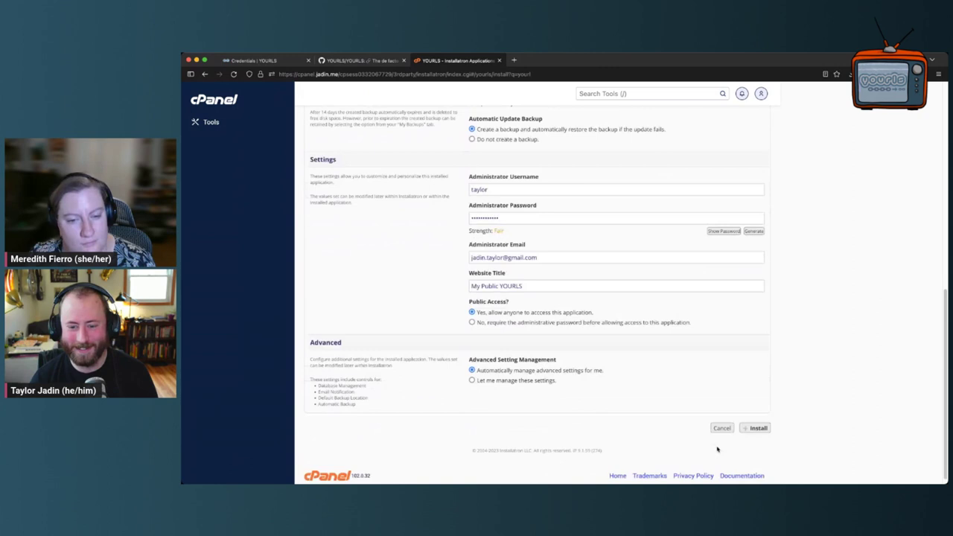
# - Run the YOURLS install, then open the demo.jadin.me/bookmarks/ shortener page in a new tab
pyautogui.click(760, 421)
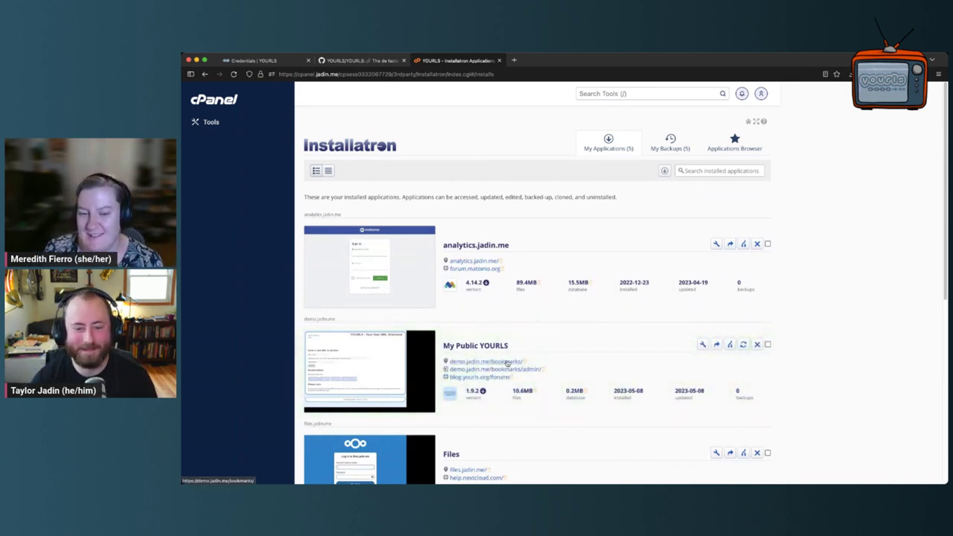
pyautogui.scroll(-1, 511, 361)
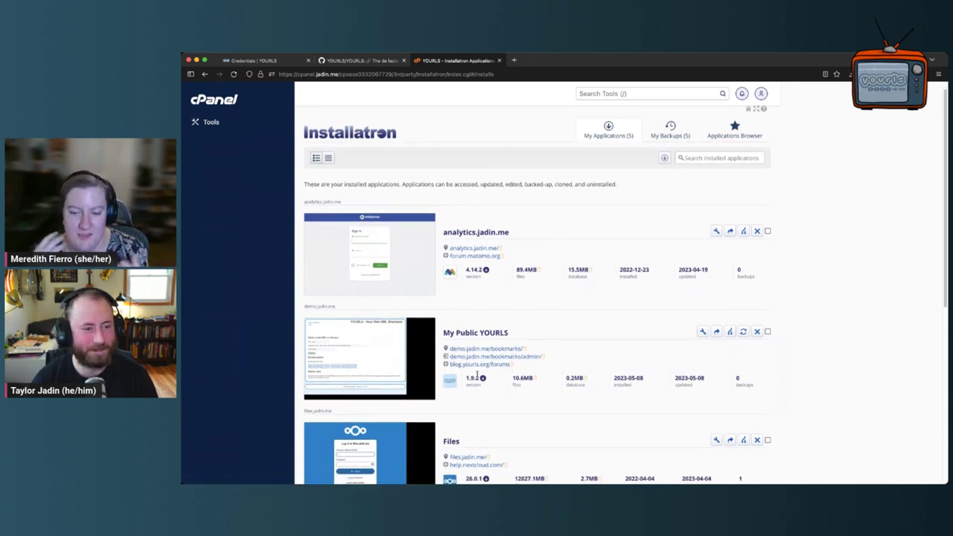
pyautogui.scroll(-3, 476, 378)
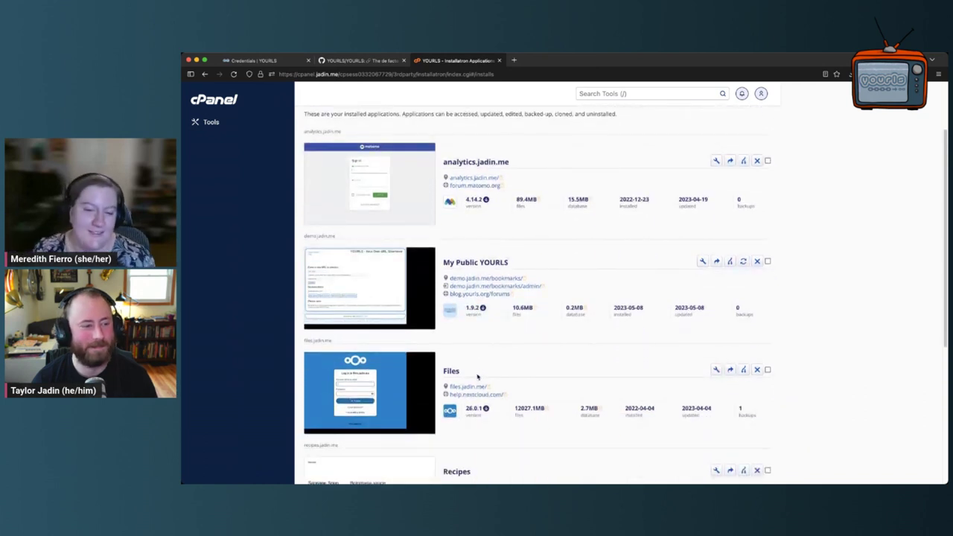
pyautogui.scroll(2, 477, 376)
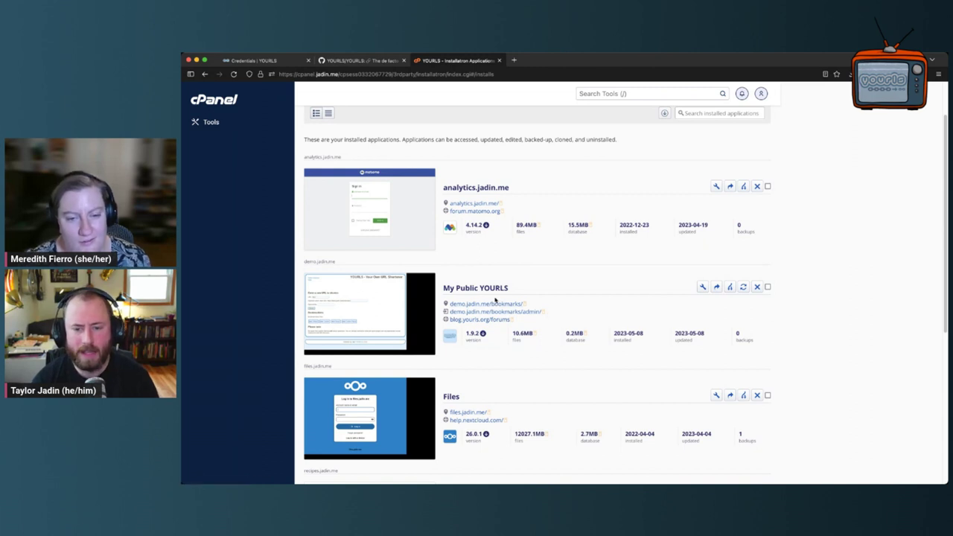
pyautogui.keyDown('super'); pyautogui.click(506, 305); pyautogui.keyUp('super')
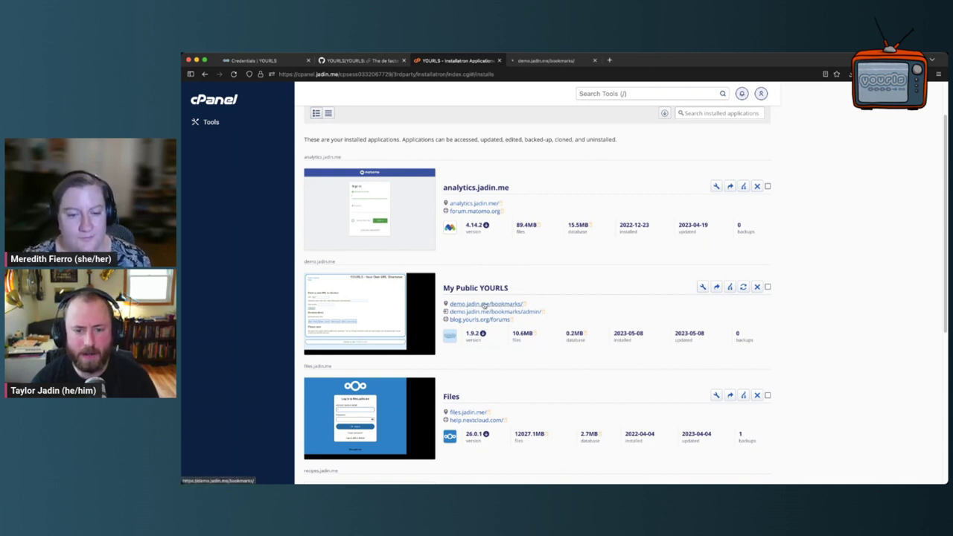
pyautogui.click(548, 60)
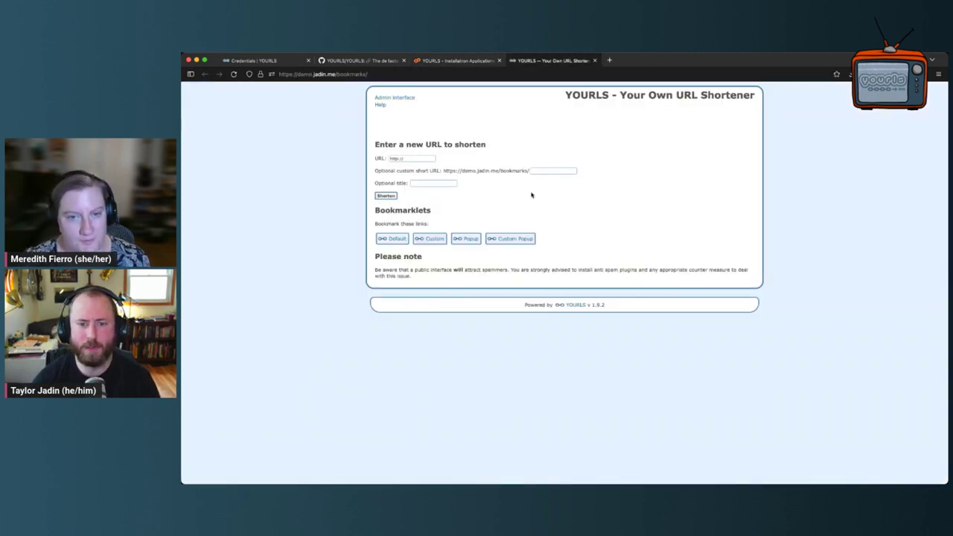
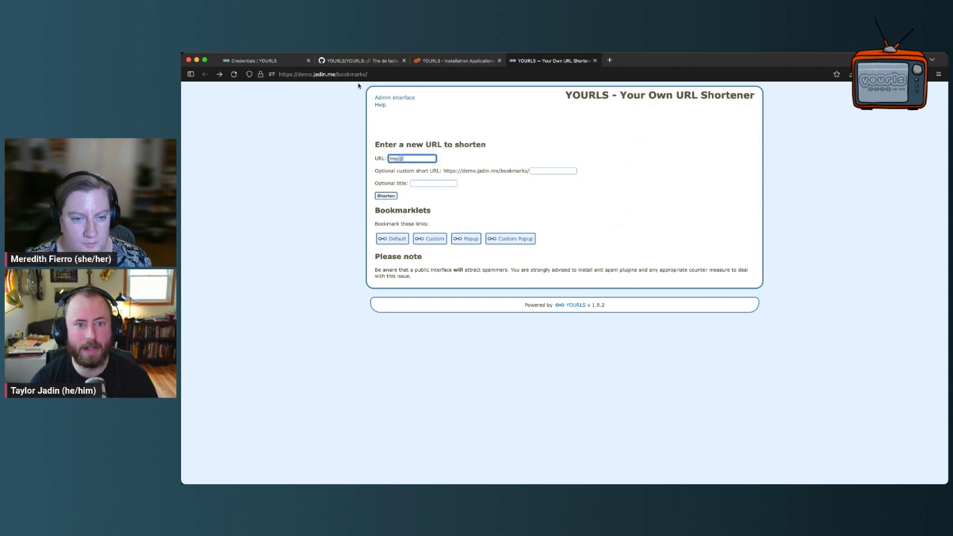
# - Check the YOURLS URL and custom short URL fields, then open a new browser tab
pyautogui.click(282, 73)
pyautogui.click(303, 315)
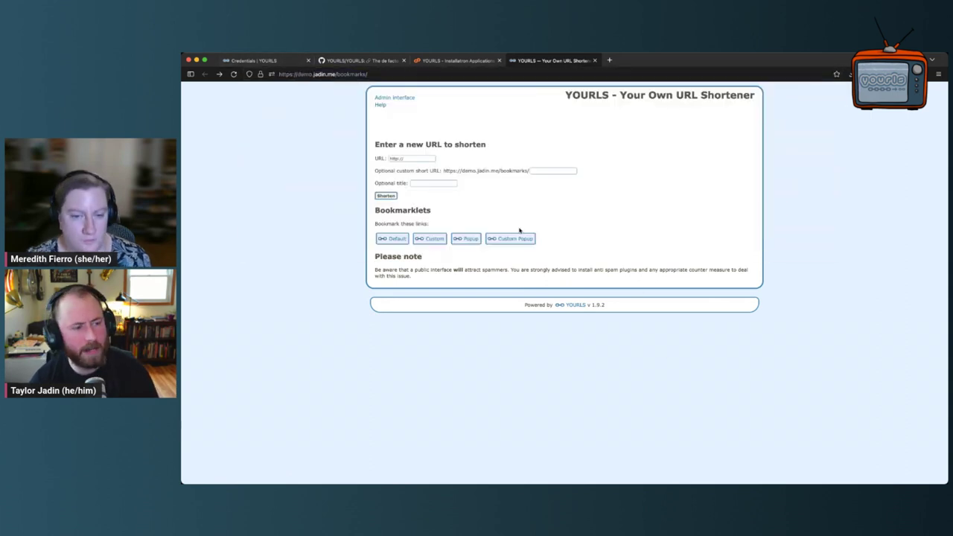
pyautogui.click(420, 158)
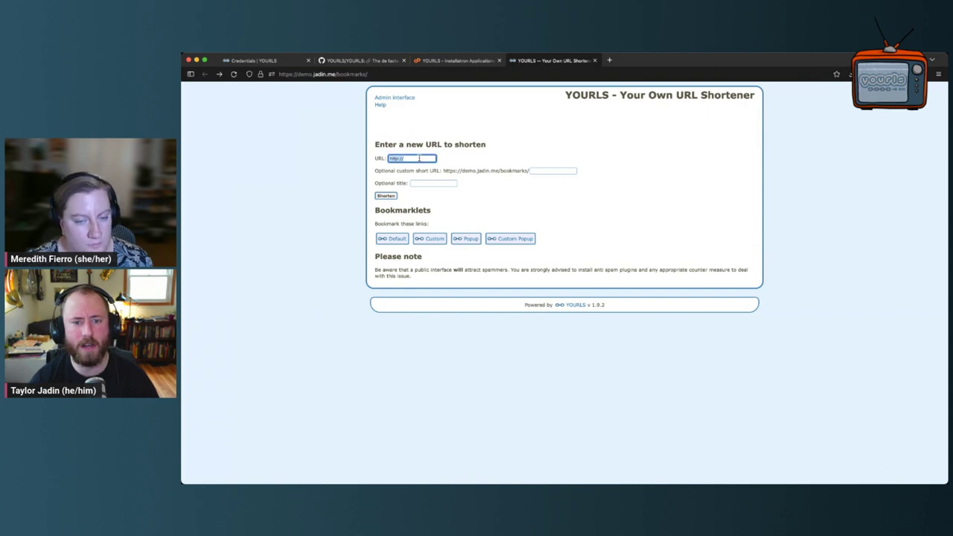
pyautogui.click(575, 171)
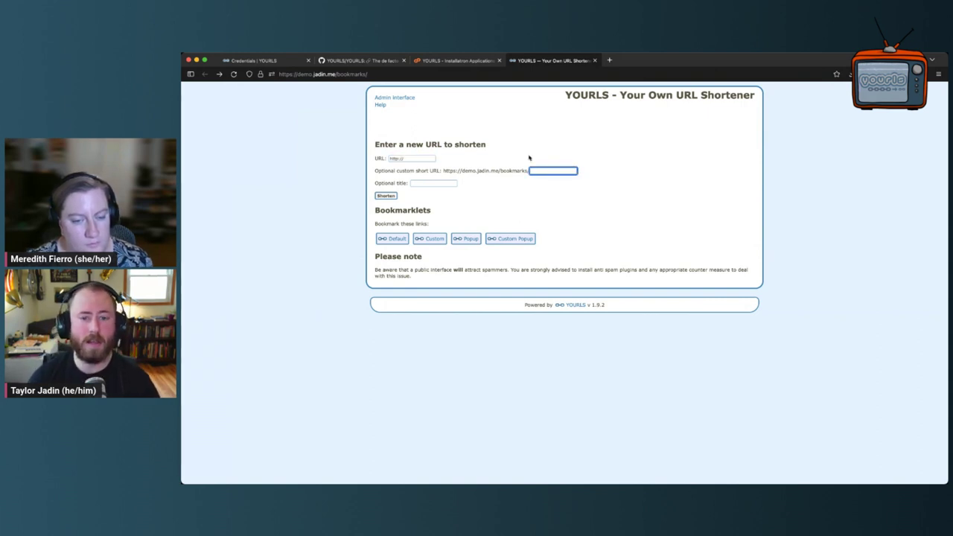
pyautogui.click(425, 158)
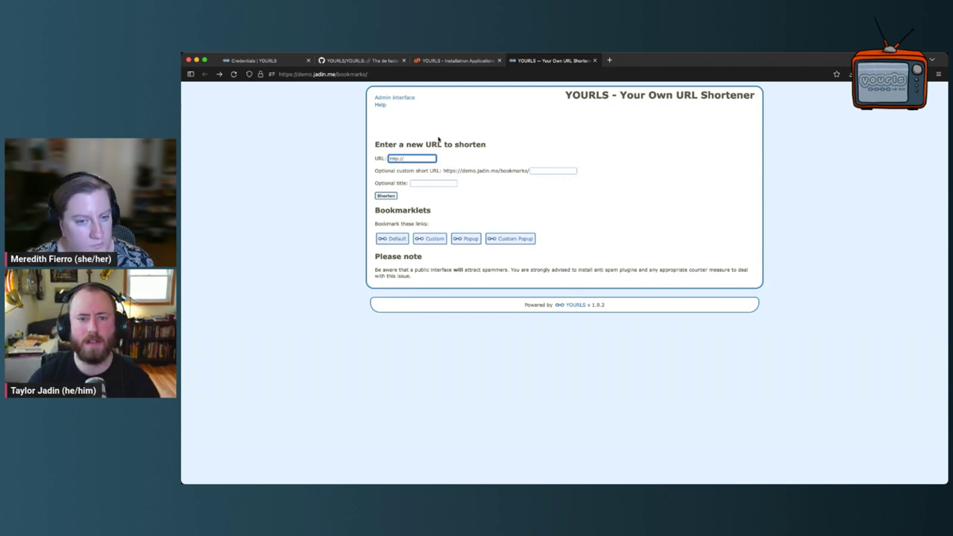
pyautogui.press('super+Tab')
pyautogui.press('super+Tab')
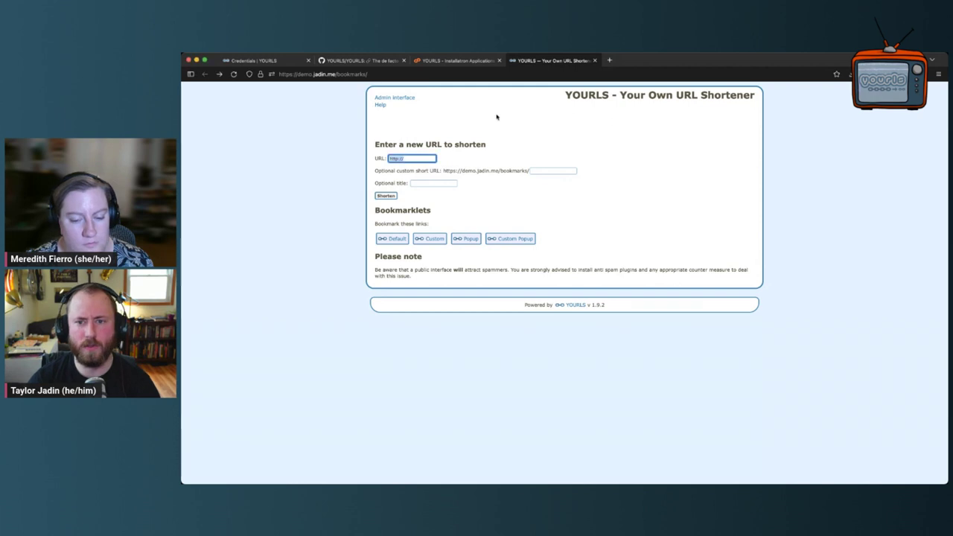
pyautogui.press('super+t')
# - Load the Reclaim Cloud site, then go to the Reclaim Hosting help center
pyautogui.write('reclaim.cloud/')
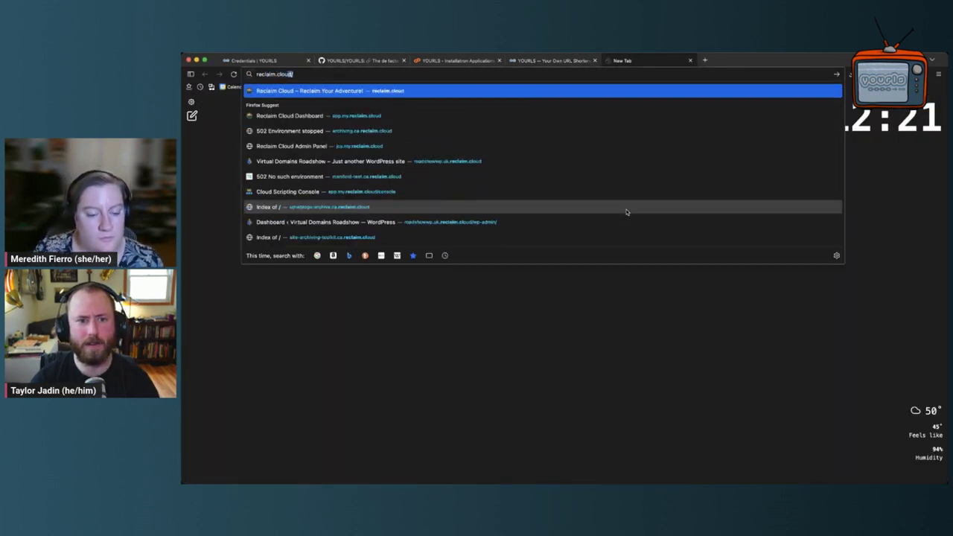
pyautogui.press('Return')
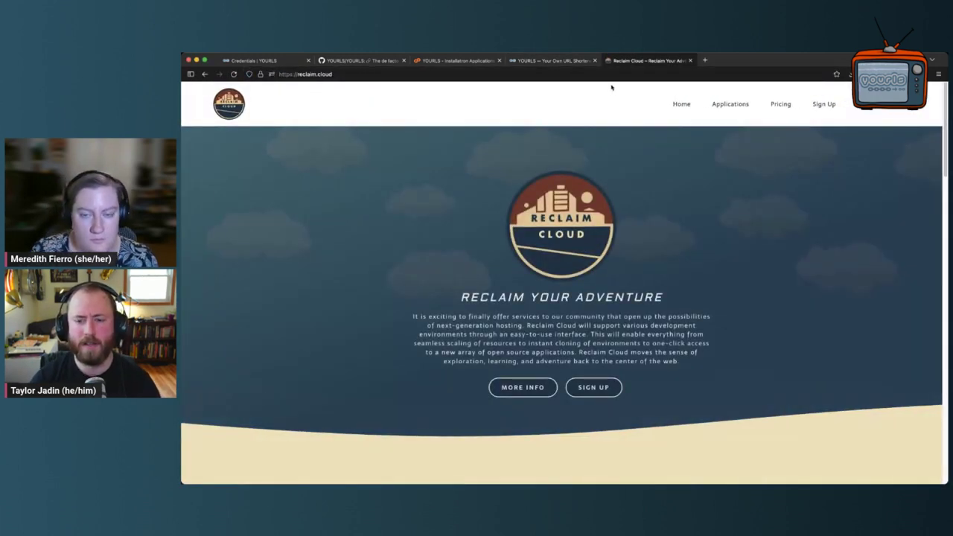
pyautogui.press('super+l')
pyautogui.press('BackSpace')
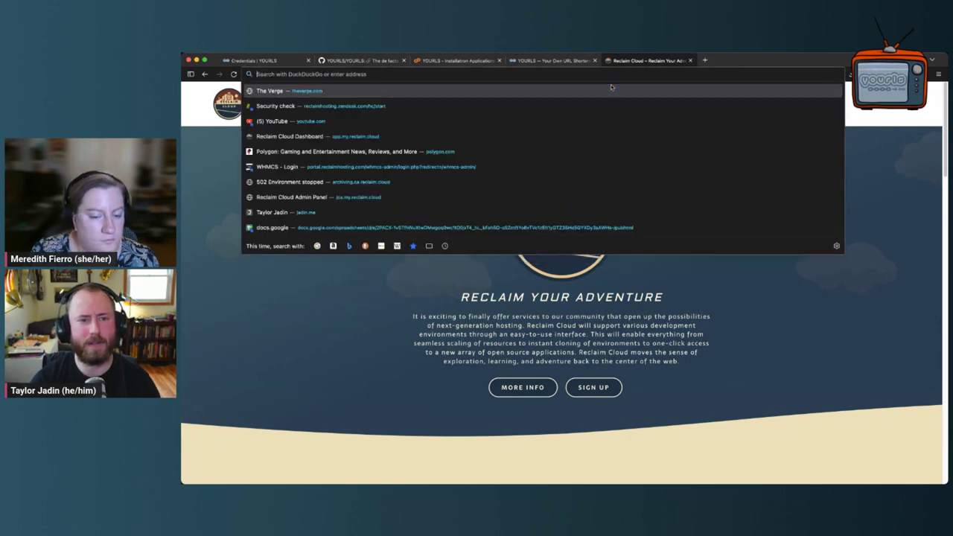
pyautogui.write('helpcent')
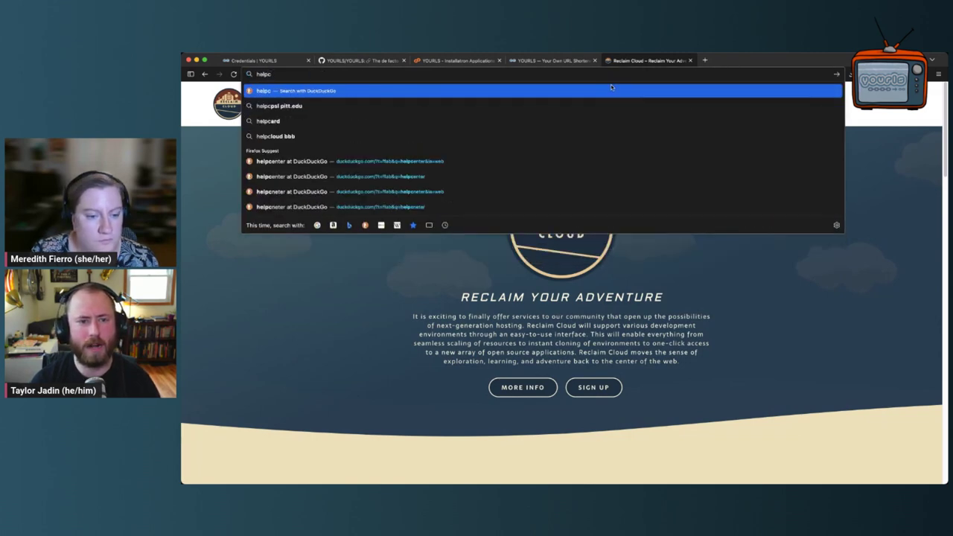
pyautogui.press('Return')
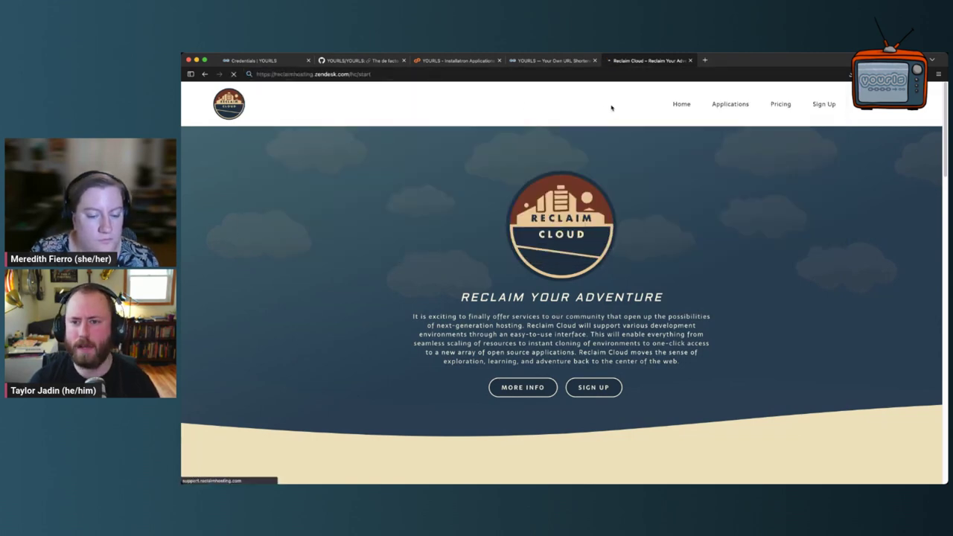
# - Open the Resetting Litespeed Admin User Password article and trim its address to the short form
pyautogui.scroll(-5, 476, 284)
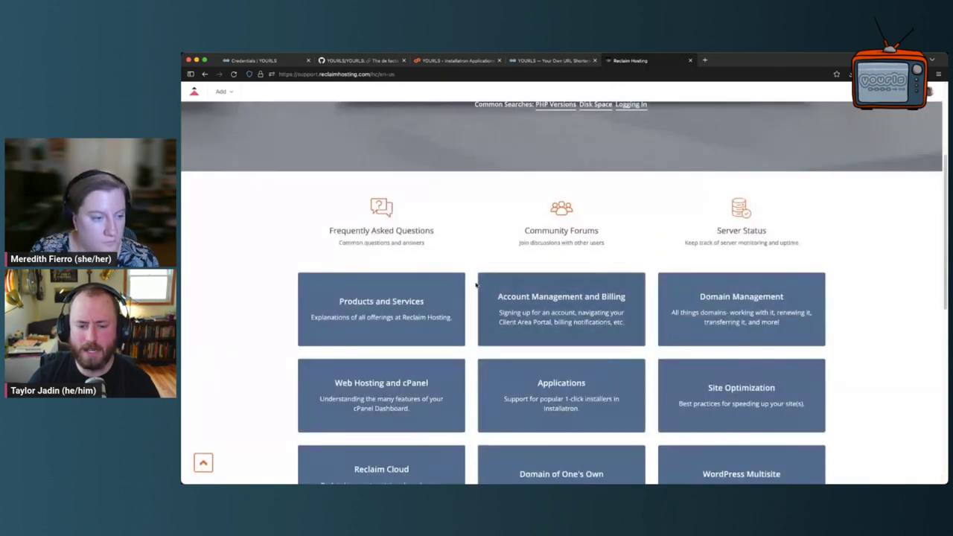
pyautogui.scroll(-3, 403, 298)
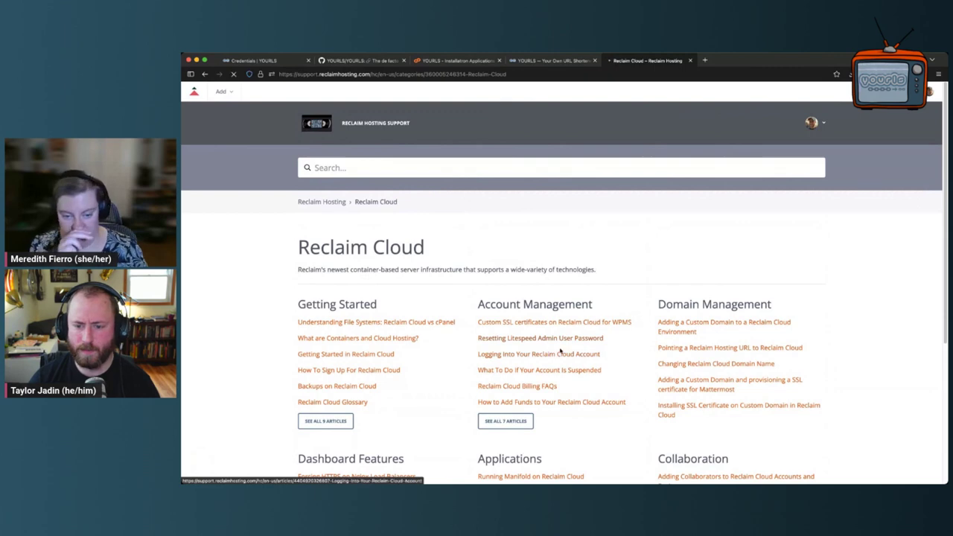
pyautogui.scroll(-4, 560, 346)
pyautogui.scroll(4, 560, 344)
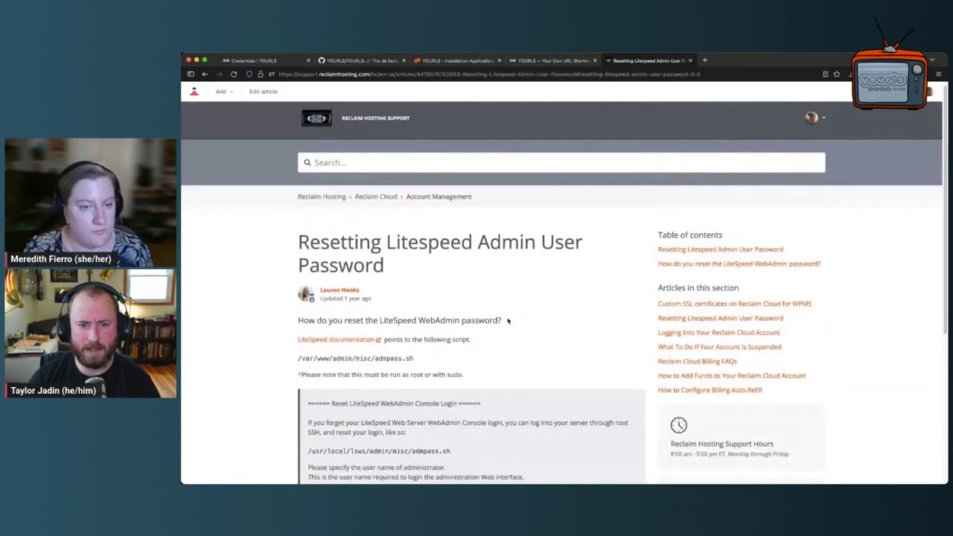
pyautogui.scroll(-3, 508, 320)
pyautogui.click(457, 75)
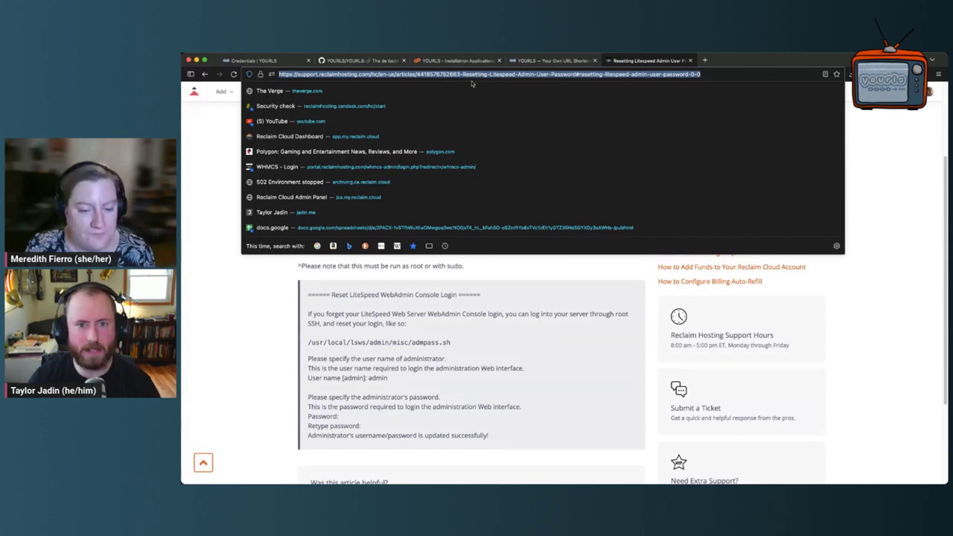
pyautogui.click(459, 75)
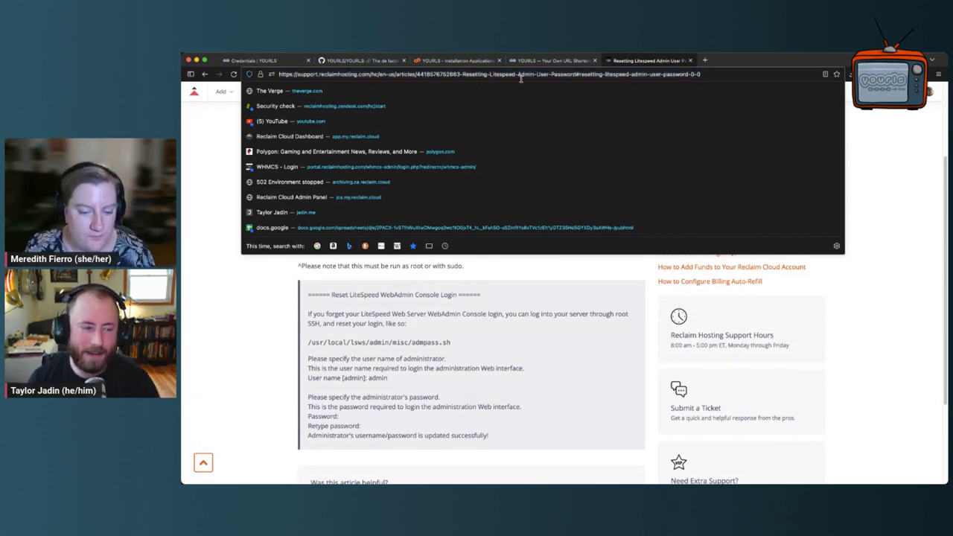
pyautogui.hotkey('shift', 'End')
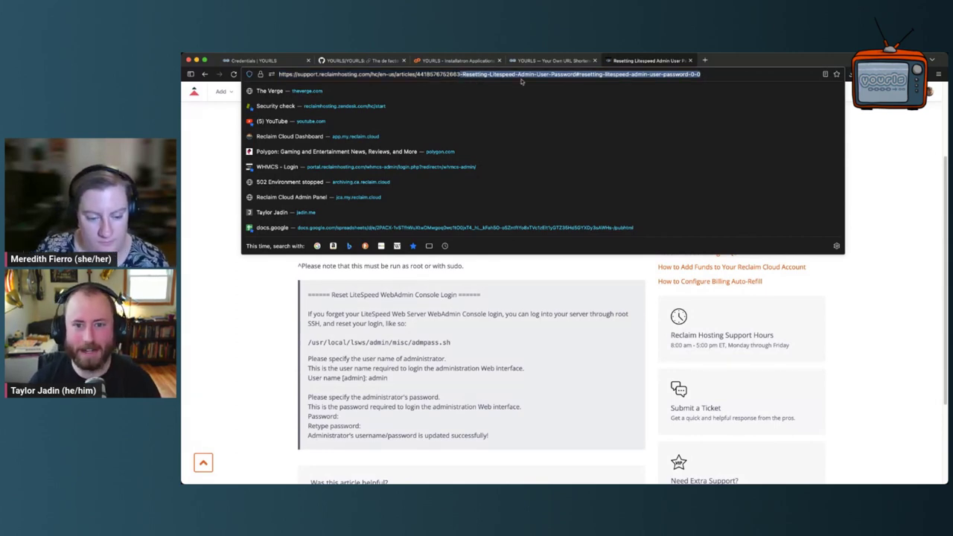
pyautogui.press('BackSpace')
pyautogui.press('Return')
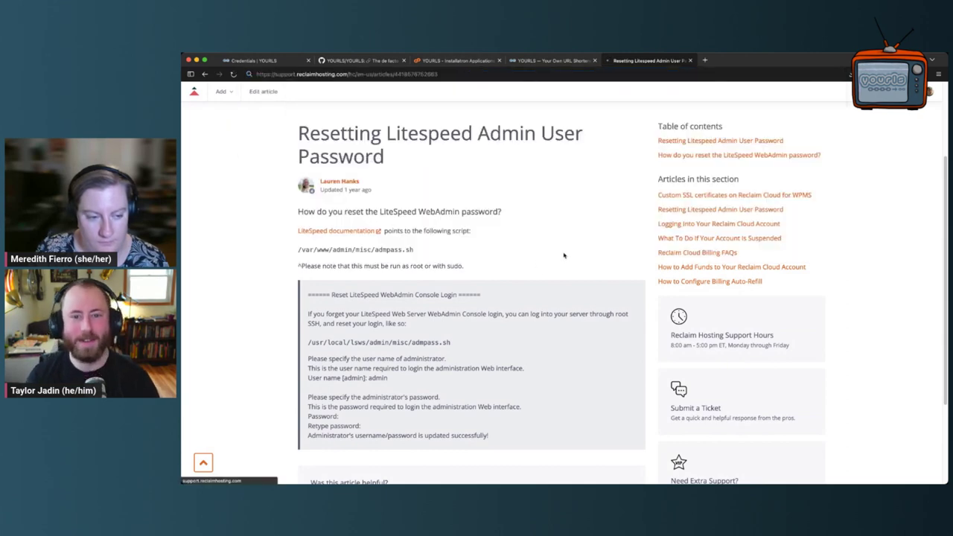
# - Copy the article's address and close its tab, returning to the YOURLS URL field
pyautogui.scroll(-1, 469, 260)
pyautogui.click(470, 75)
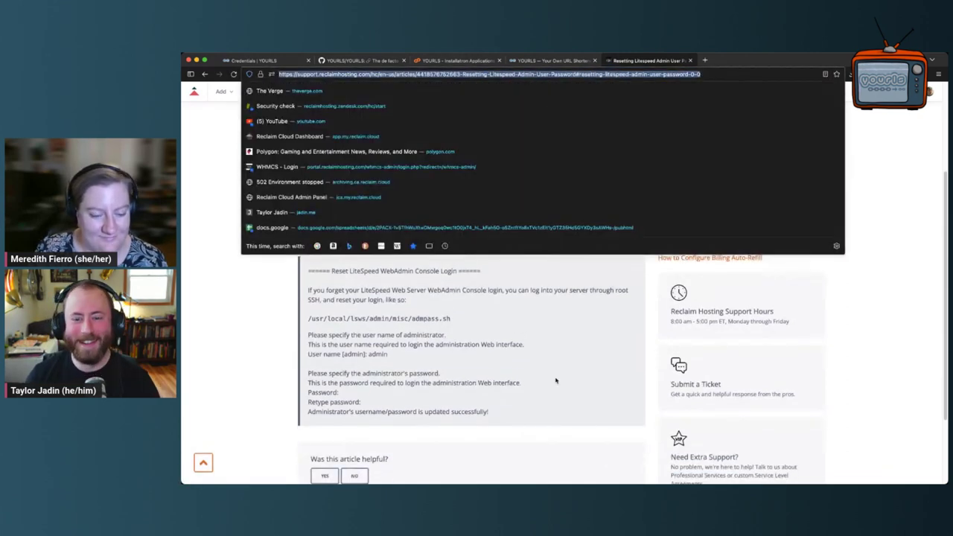
pyautogui.tripleClick(557, 380)
pyautogui.press('super+w')
pyautogui.click(412, 158)
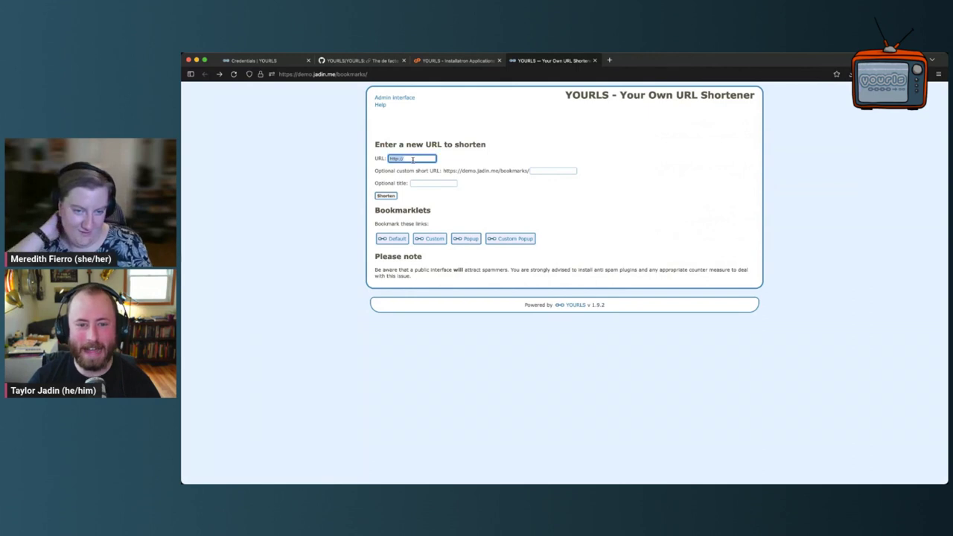
# - Paste the Litespeed article address into YOURLS and verify it opens the article in a test tab
pyautogui.hotkey('ctrl', 'v')
pyautogui.click(545, 170)
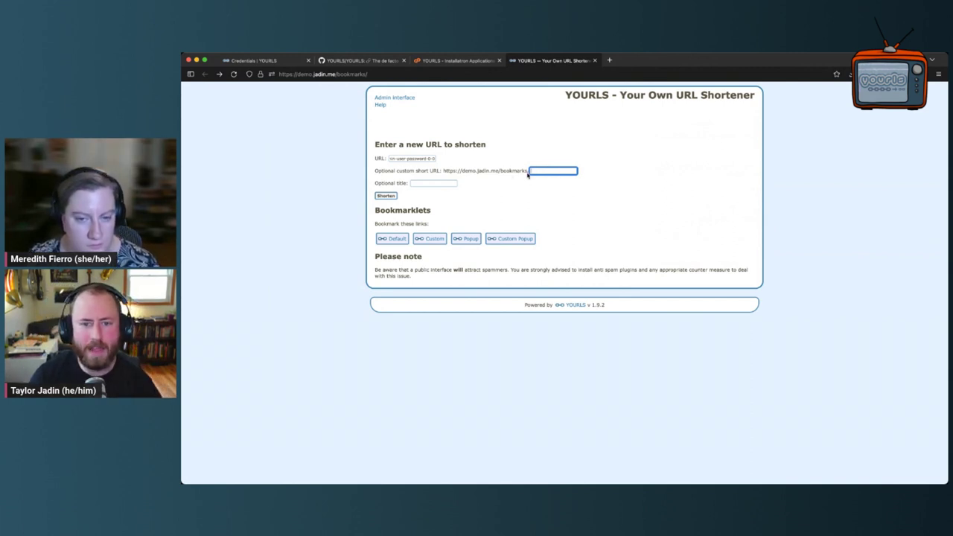
pyautogui.moveTo(398, 171); pyautogui.dragTo(526, 170)
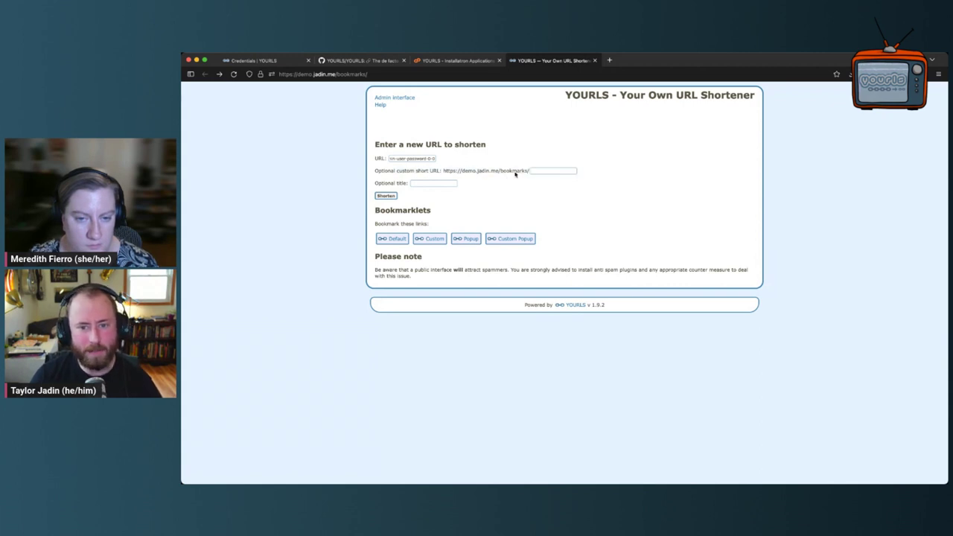
pyautogui.click(544, 172)
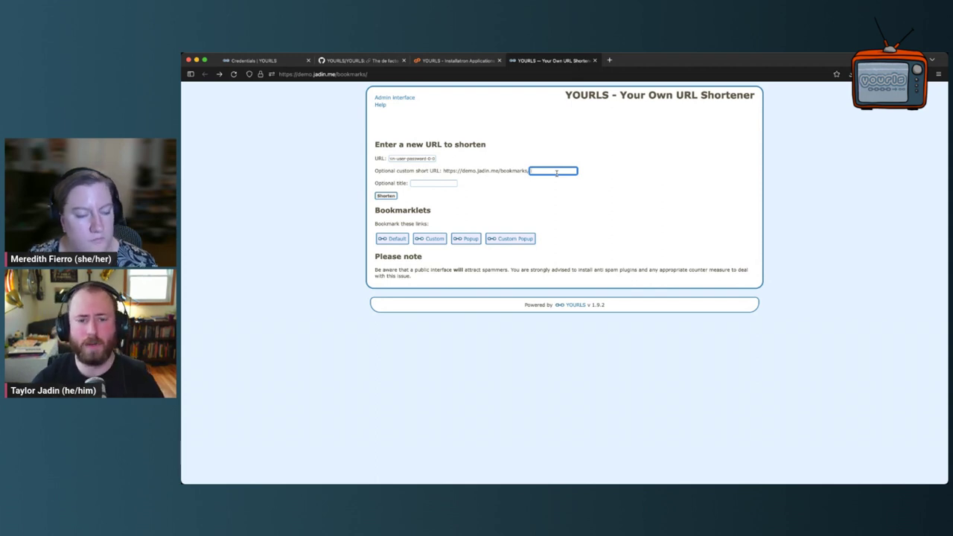
pyautogui.press('super+t')
pyautogui.press('super+v')
pyautogui.press('Return')
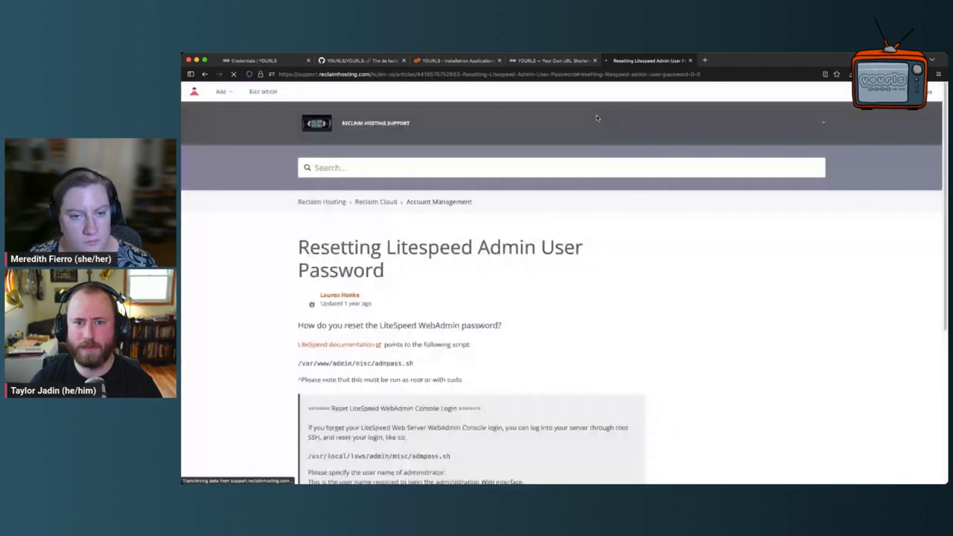
pyautogui.press('super+w')
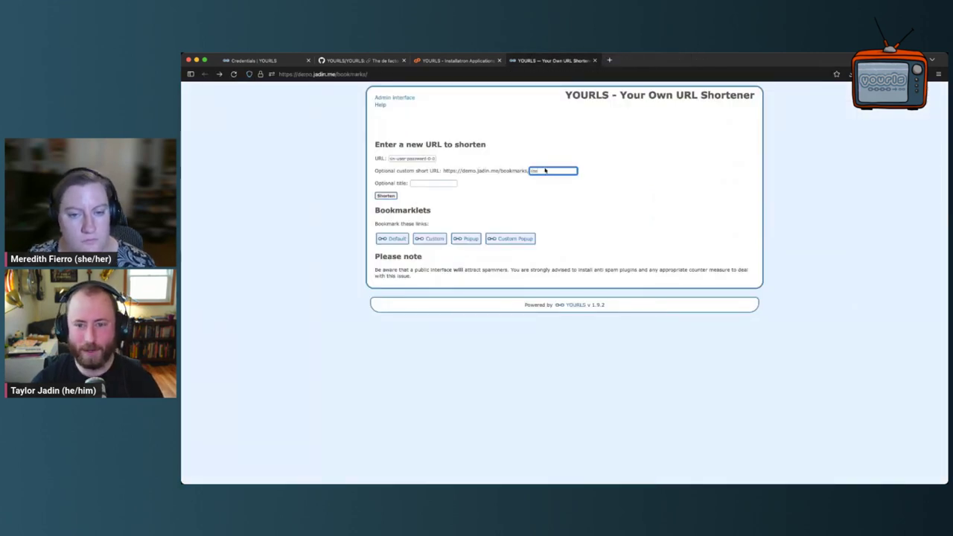
# - Enter litespeed as the custom short URL and shorten the article address
pyautogui.click(439, 182)
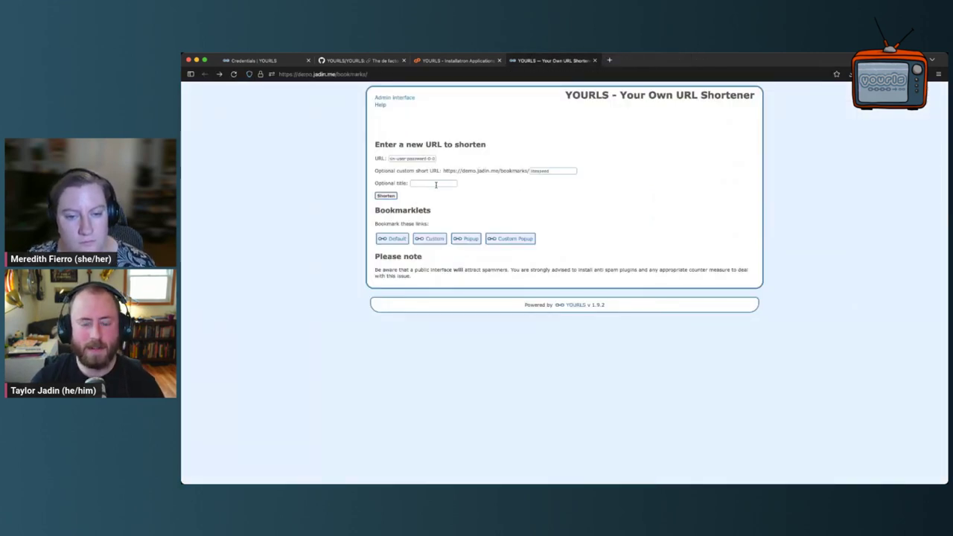
pyautogui.click(425, 185)
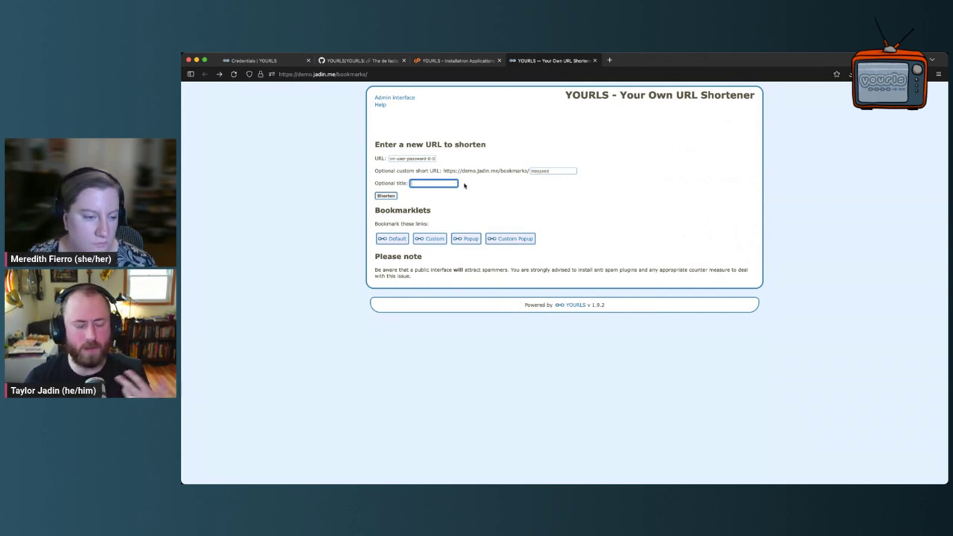
pyautogui.click(386, 196)
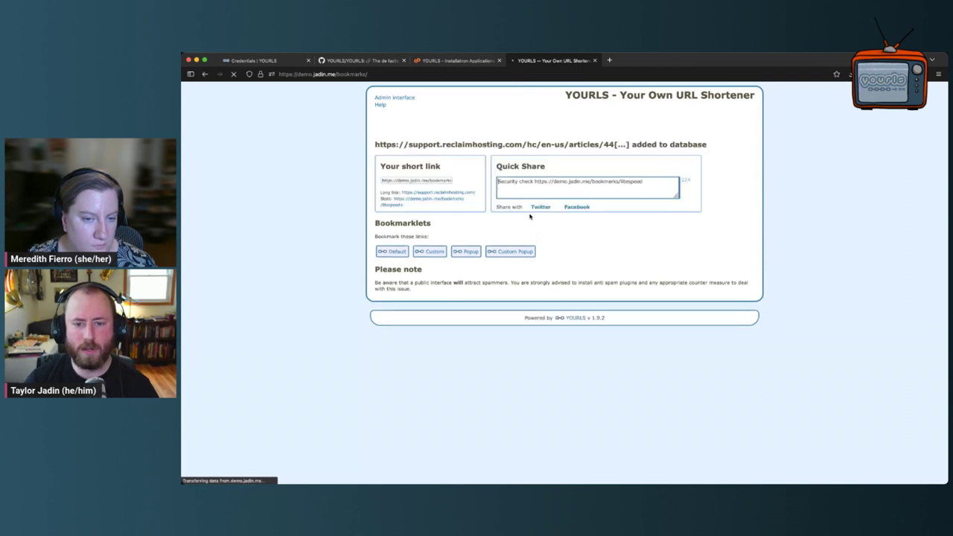
# - Copy the new short link and select the Security check text in the Quick Share message
pyautogui.click(430, 181)
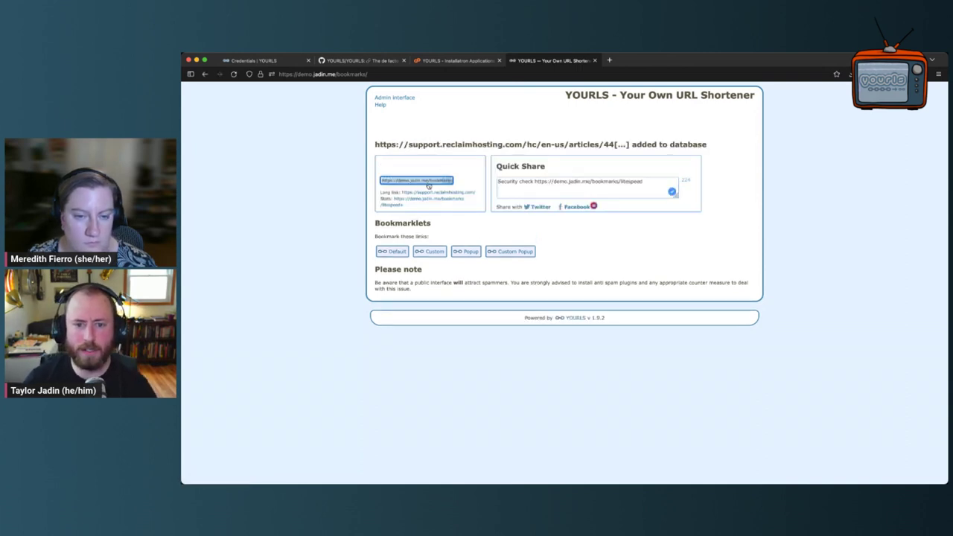
pyautogui.click(568, 184)
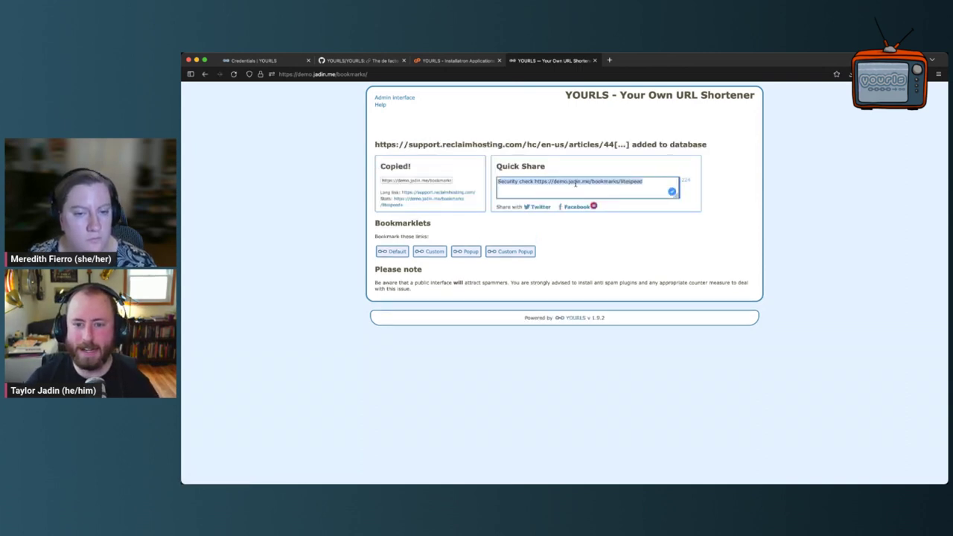
pyautogui.click(575, 184)
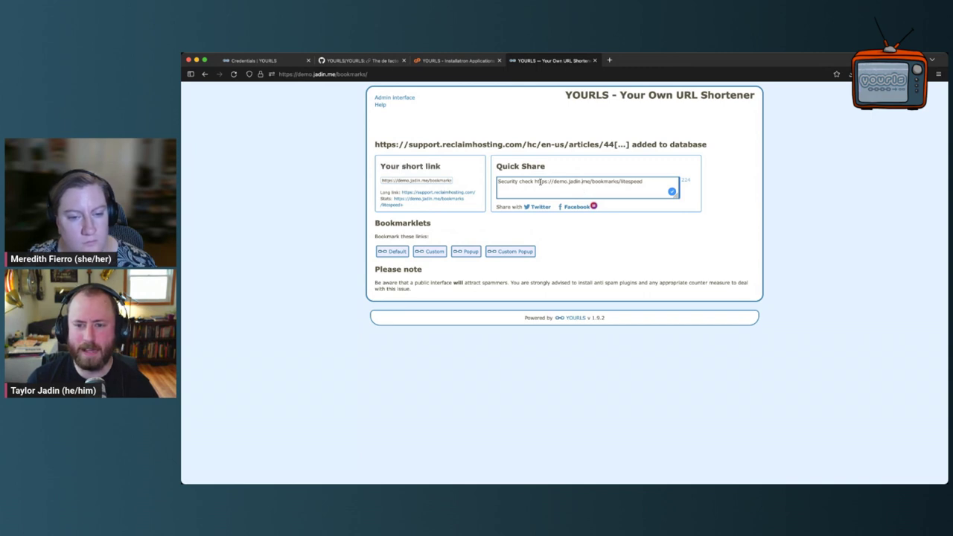
pyautogui.doubleClick(594, 181)
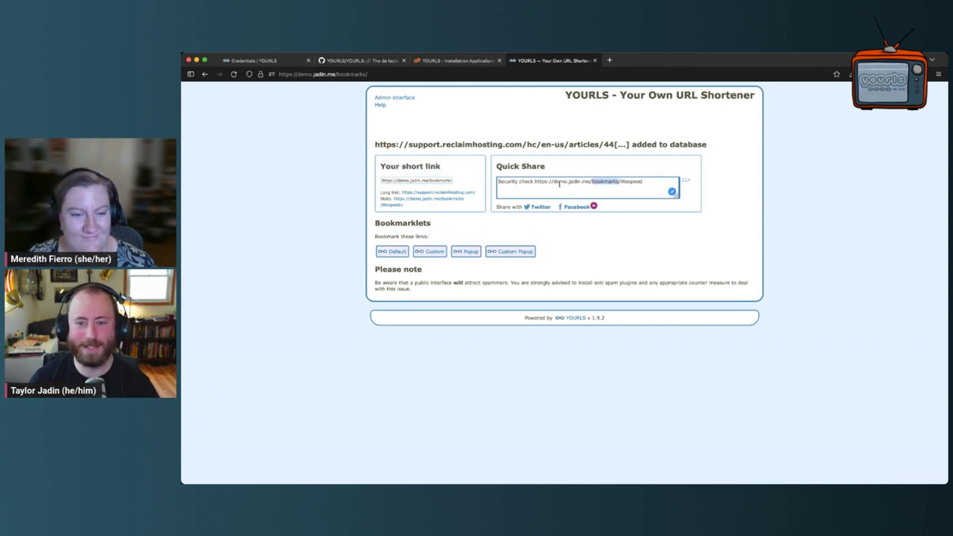
pyautogui.tripleClick(559, 182)
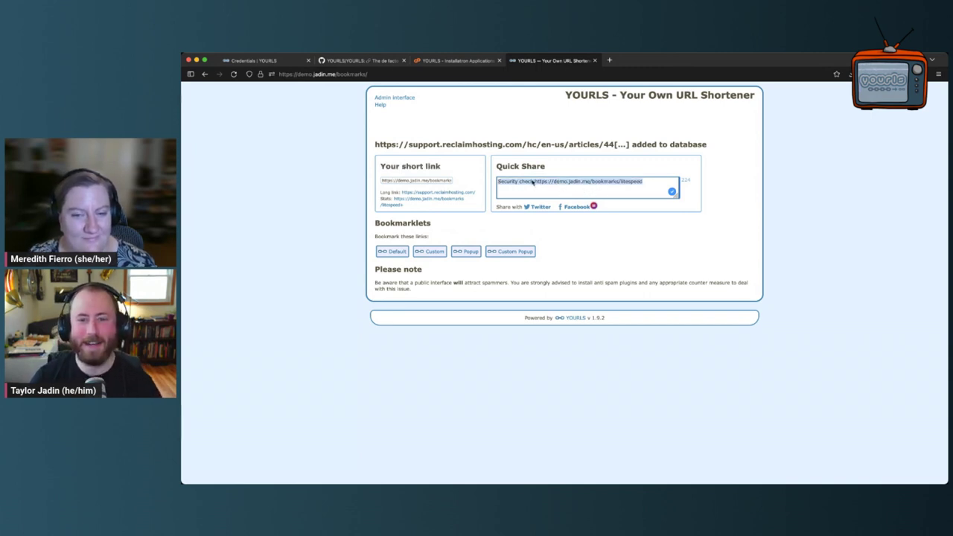
pyautogui.moveTo(532, 182); pyautogui.dragTo(498, 185)
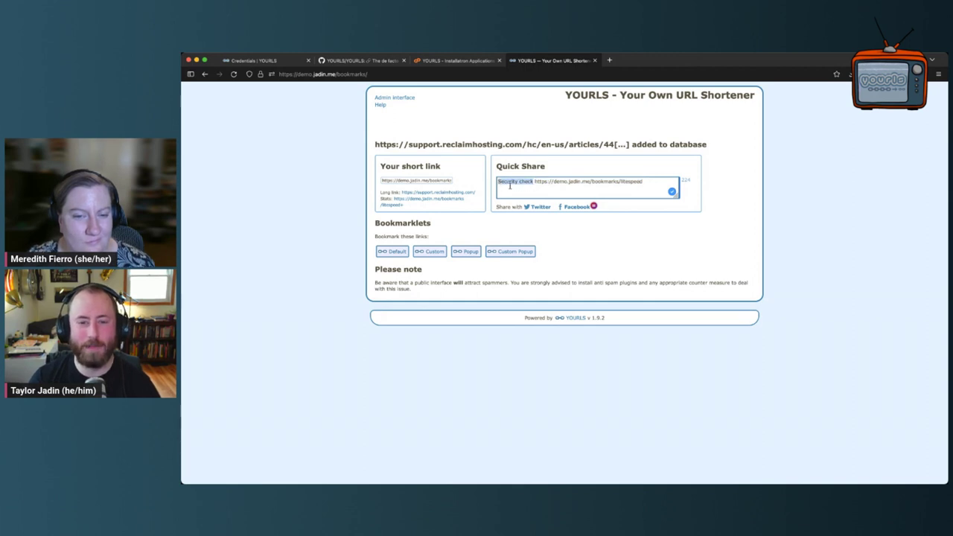
pyautogui.click(440, 181)
pyautogui.doubleClick(509, 182)
pyautogui.moveTo(533, 182); pyautogui.dragTo(484, 185)
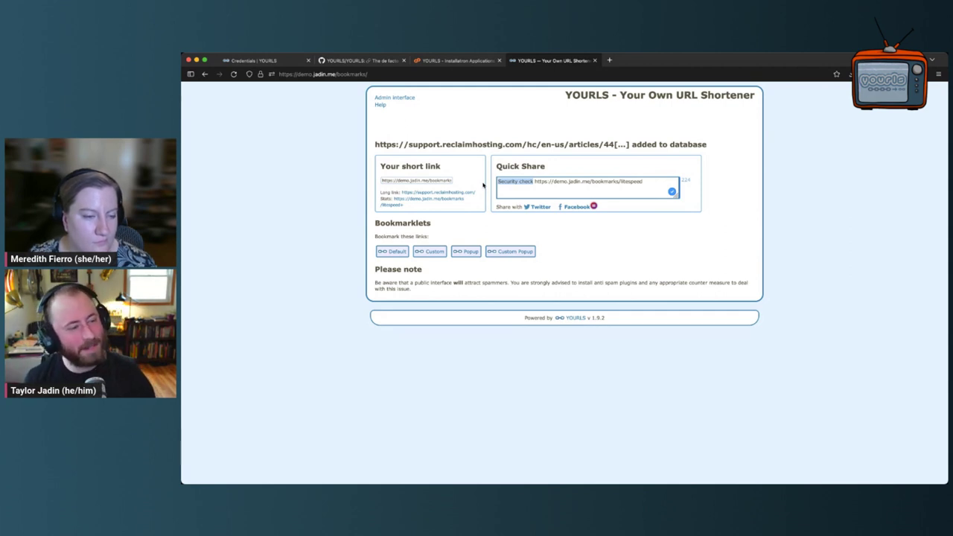
# - Copy demo.jadin.me/bookmarks/litespeed and paste it into a new tab's address bar
pyautogui.click(427, 181)
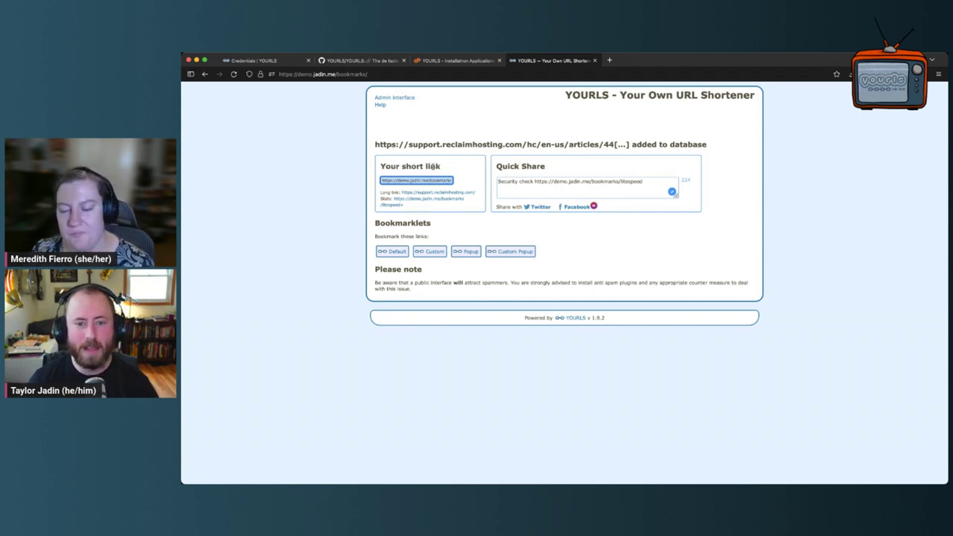
pyautogui.click(426, 181)
pyautogui.press('super+t')
pyautogui.press('super+v')
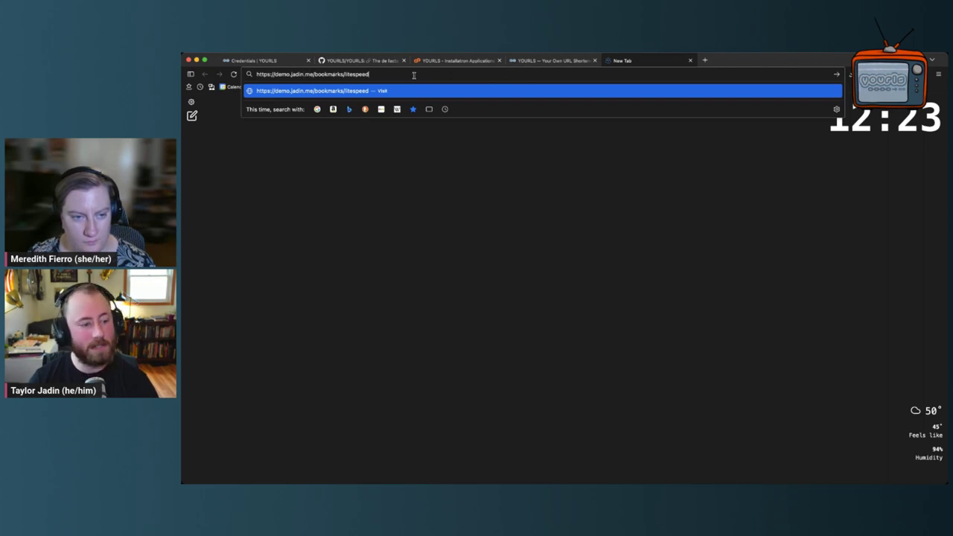
# - Load demo.jadin.me/bookmarks/litespeed to confirm it redirects to the LiteSpeed article, then close that tab
pyautogui.press('Return')
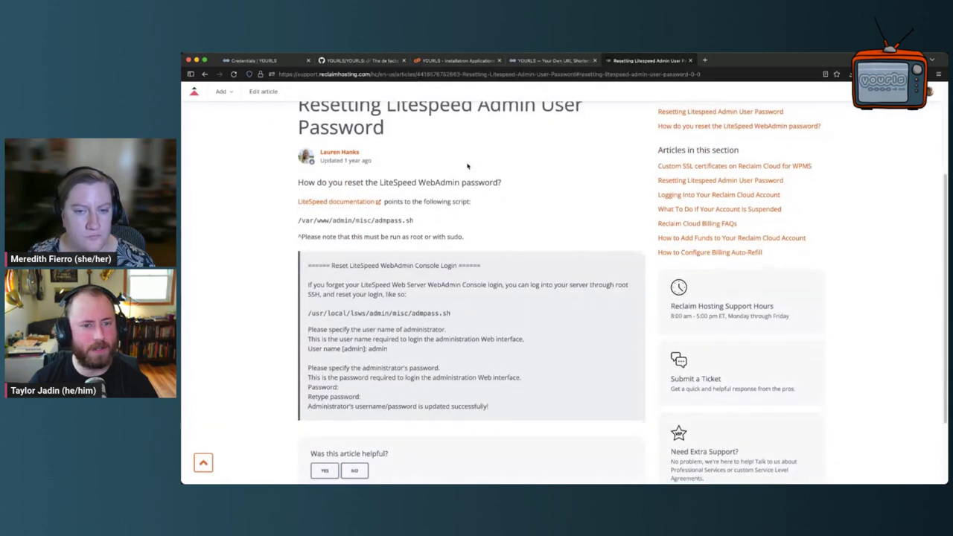
pyautogui.press('super+w')
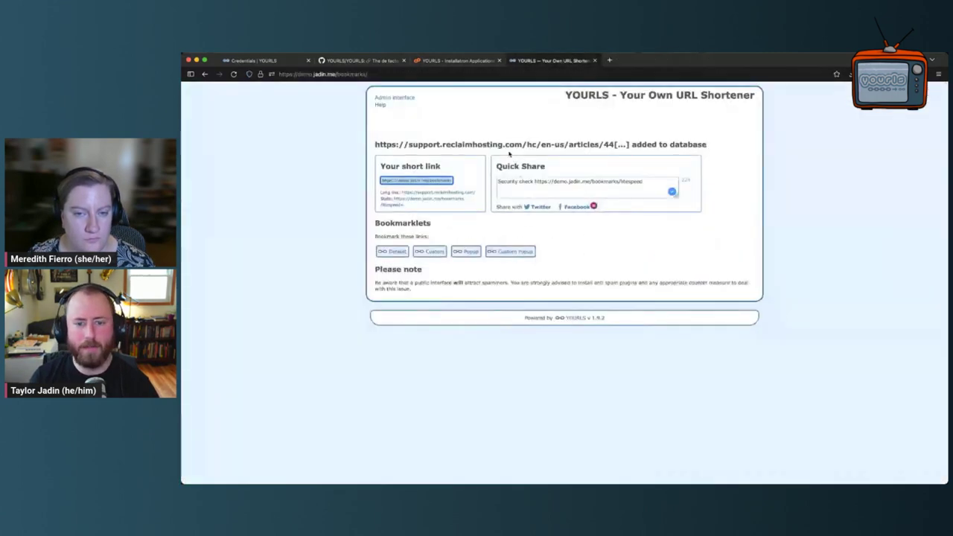
pyautogui.click(362, 261)
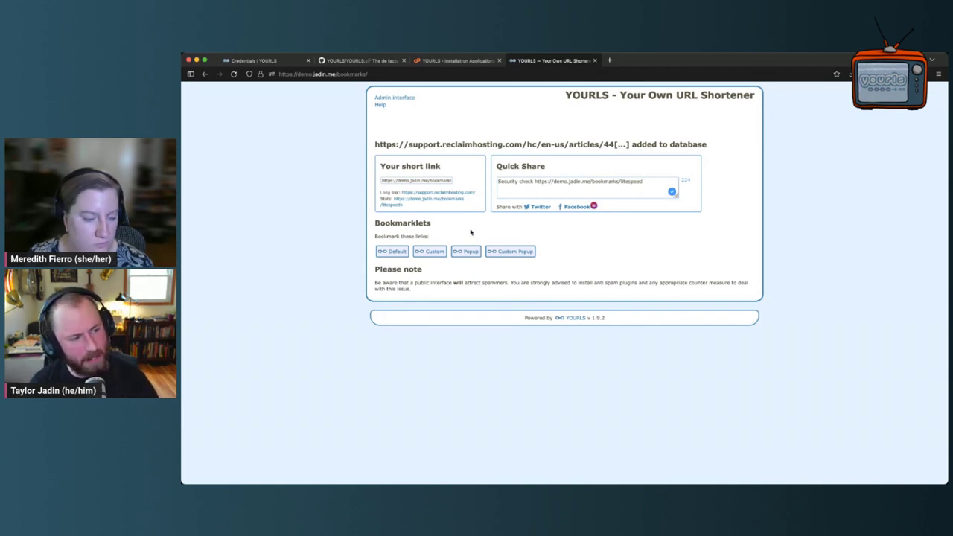
# - Try the Default bookmarklet, close the tab it opened, and show the bookmarks toolbar
pyautogui.click(392, 255)
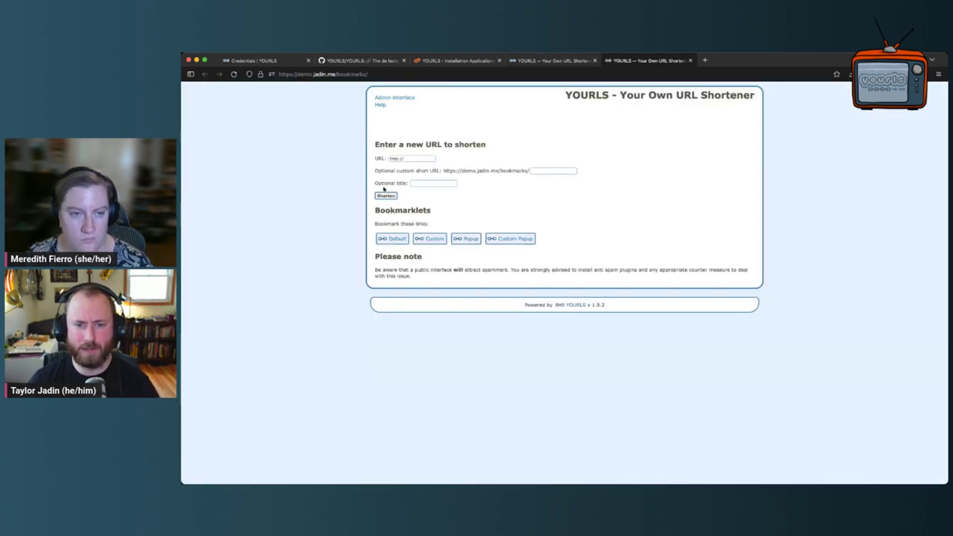
pyautogui.middleClick(649, 62)
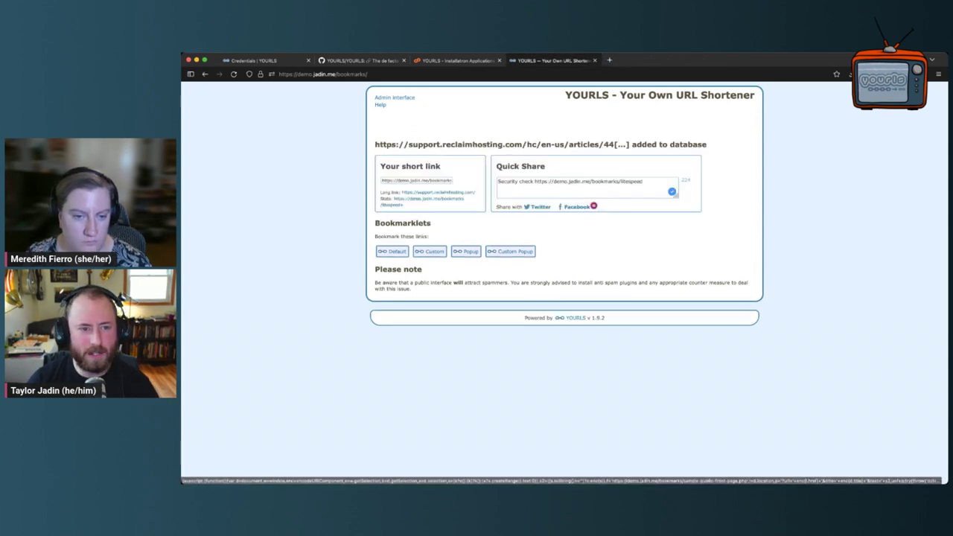
pyautogui.press('super+shift+b')
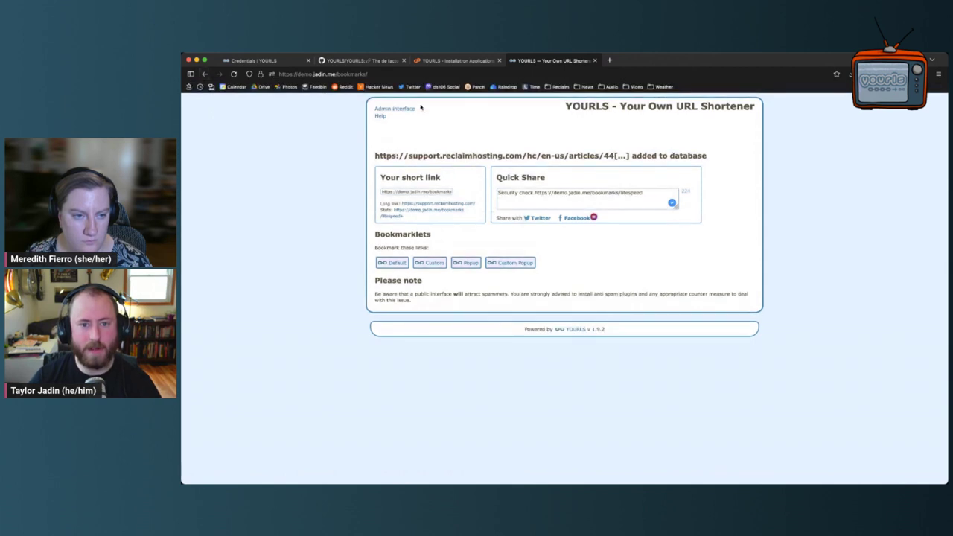
# - Save the Default, Custom, Popup and Custom Popup bookmarklets onto the bookmarks toolbar
pyautogui.moveTo(403, 262); pyautogui.dragTo(678, 87)
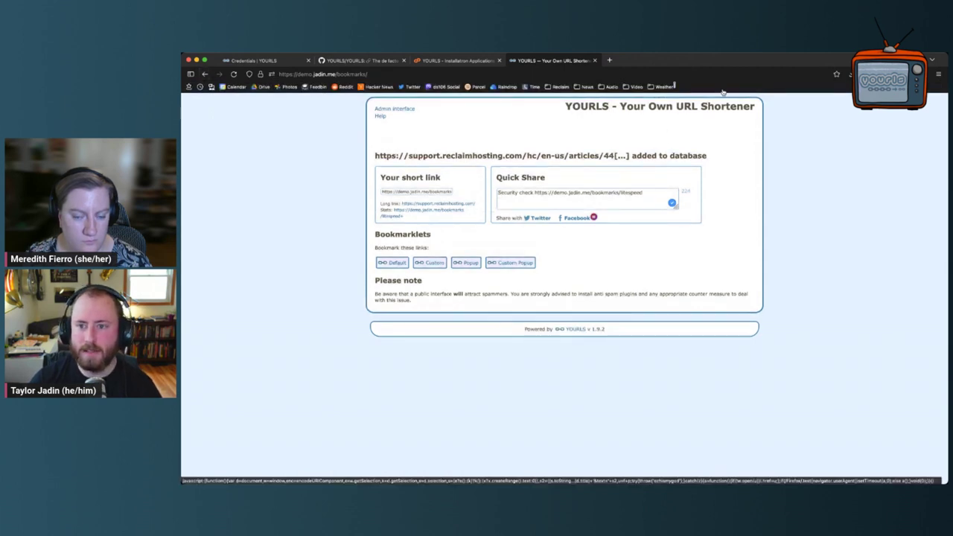
pyautogui.click(635, 235)
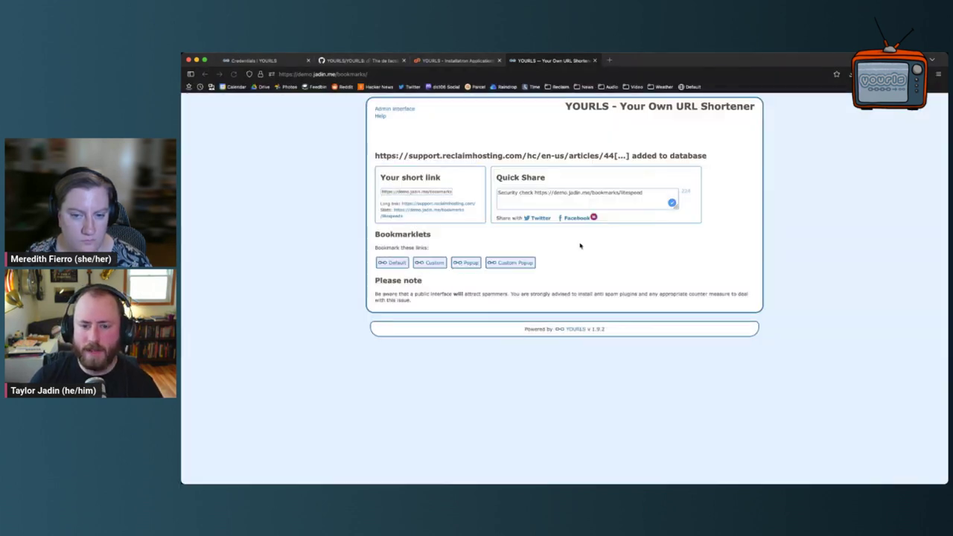
pyautogui.moveTo(429, 262); pyautogui.dragTo(726, 87)
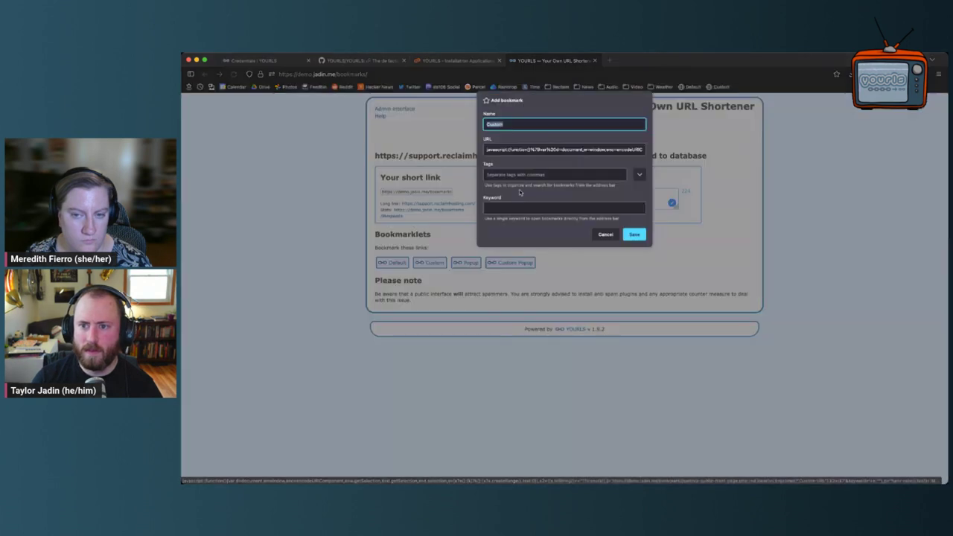
pyautogui.click(634, 234)
pyautogui.moveTo(467, 264); pyautogui.dragTo(731, 86)
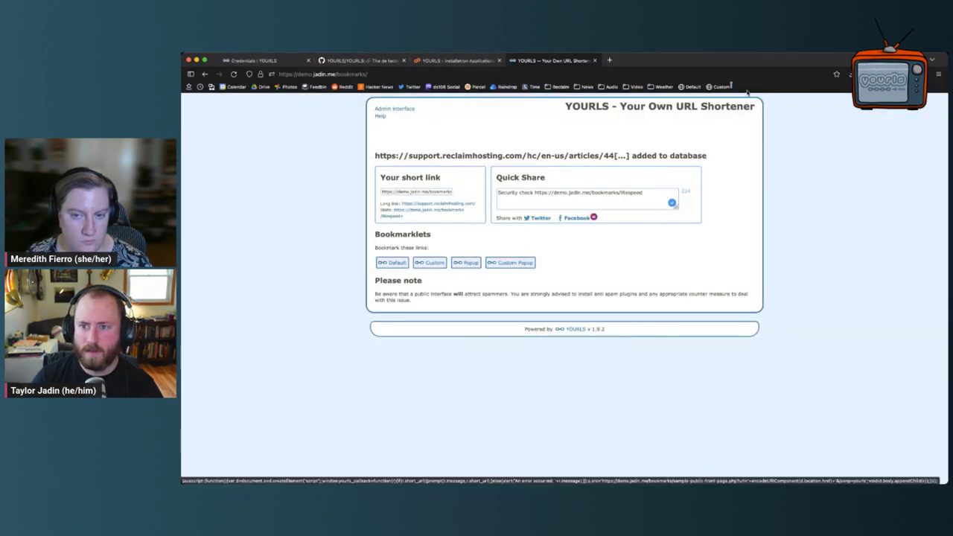
pyautogui.click(635, 234)
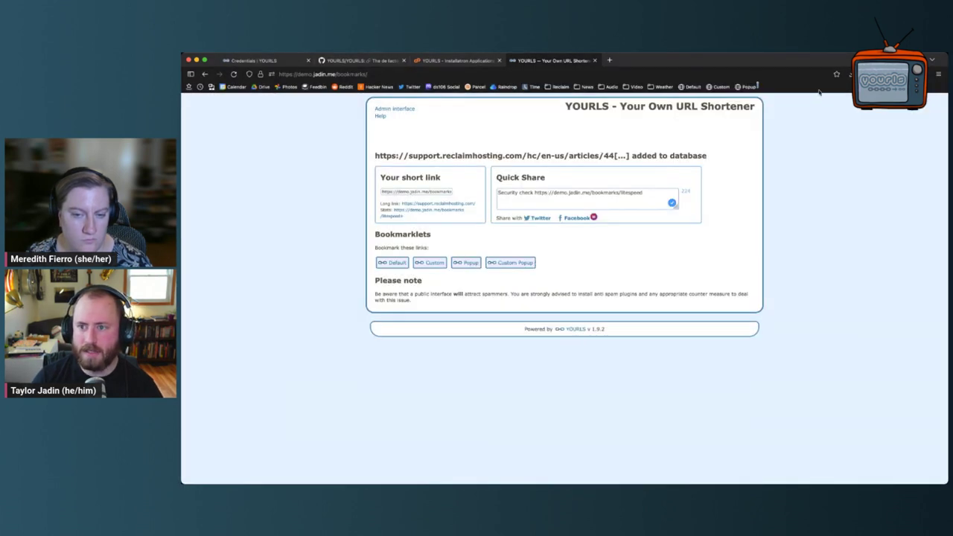
pyautogui.moveTo(530, 264); pyautogui.dragTo(774, 86)
pyautogui.click(633, 235)
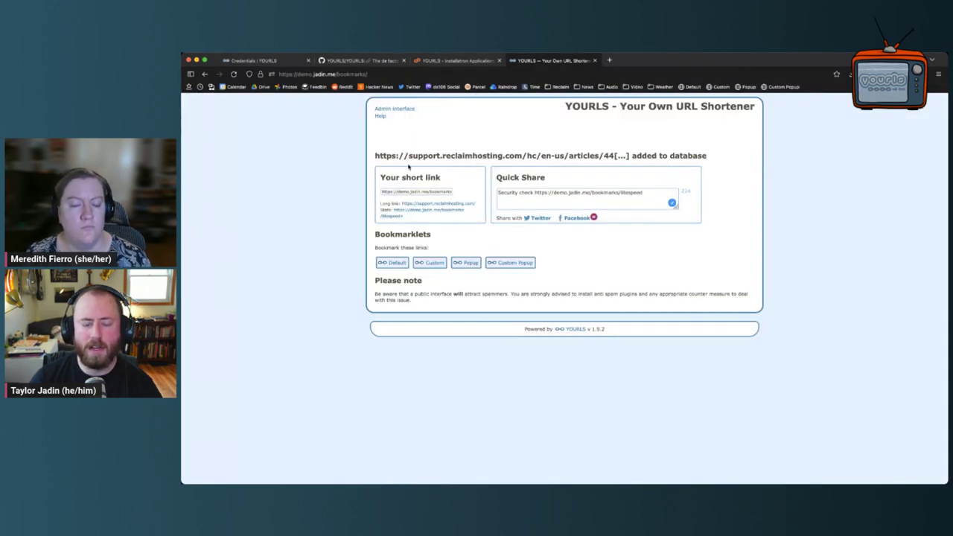
# - Open a new tab and start entering the reclaim address
pyautogui.press('super+t')
pyautogui.hotkey('ctrl', 'shift', 'Tab')
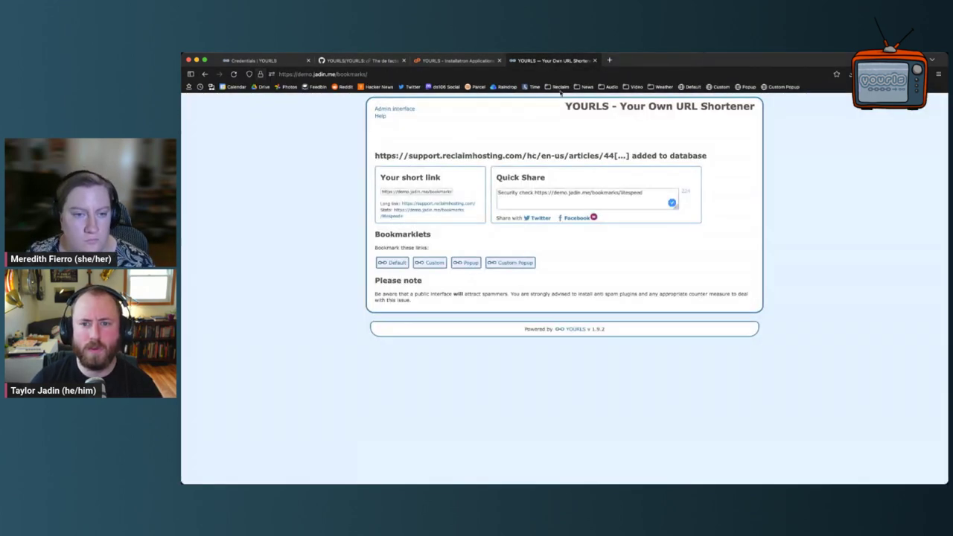
pyautogui.hotkey('ctrl', 'Tab')
pyautogui.write('reclaim')
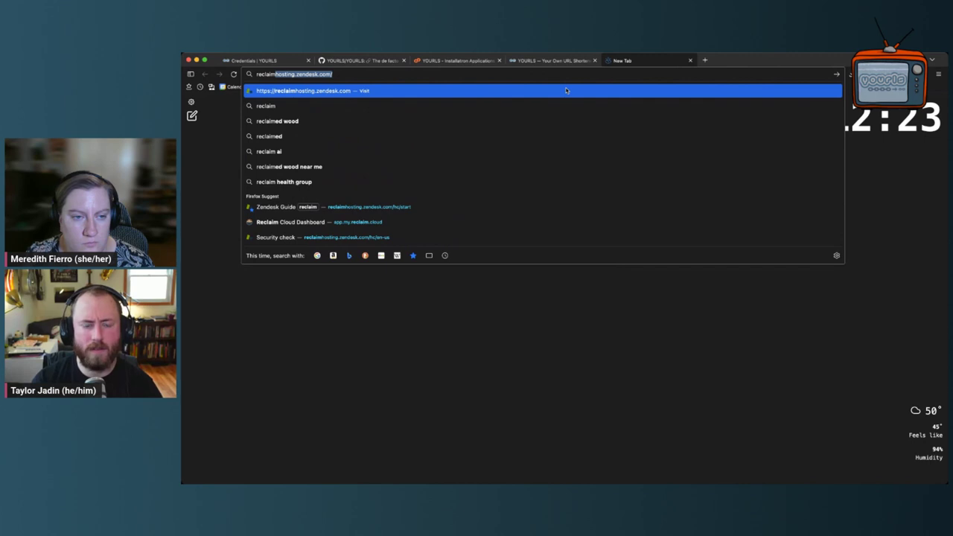
# - Go to reclaimhosting.zendesk.com, open Guide, then Web Hosting and cPanel > Understanding Folder Structures in cPanel
pyautogui.press('Return')
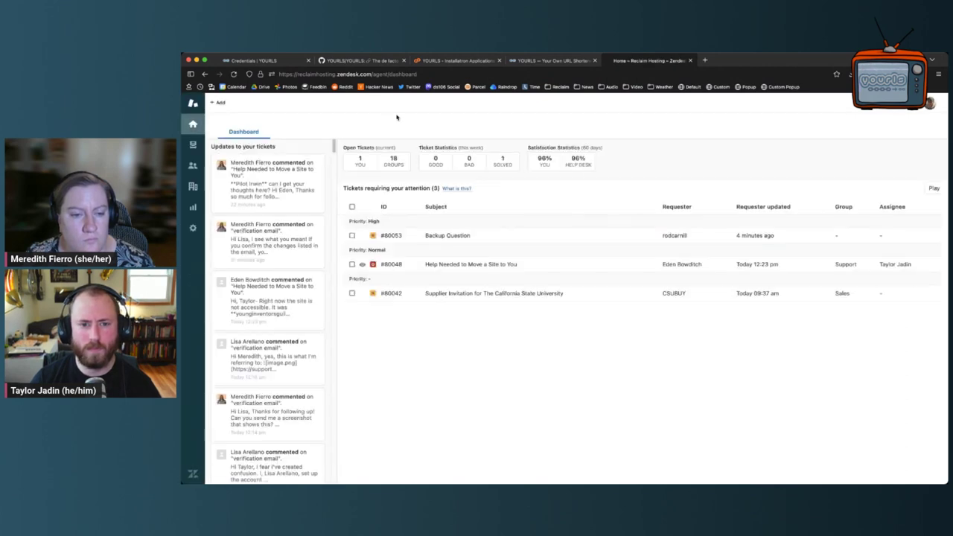
pyautogui.click(905, 102)
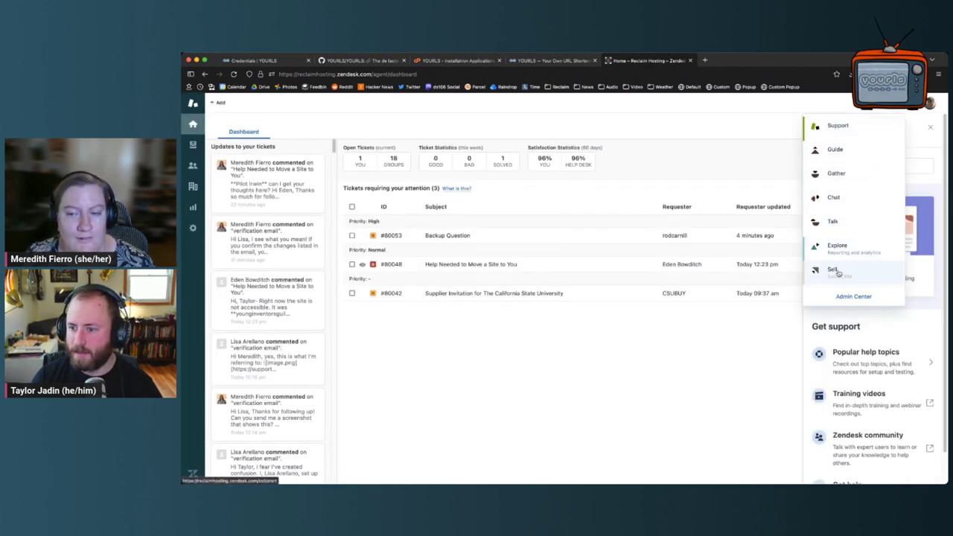
pyautogui.click(834, 125)
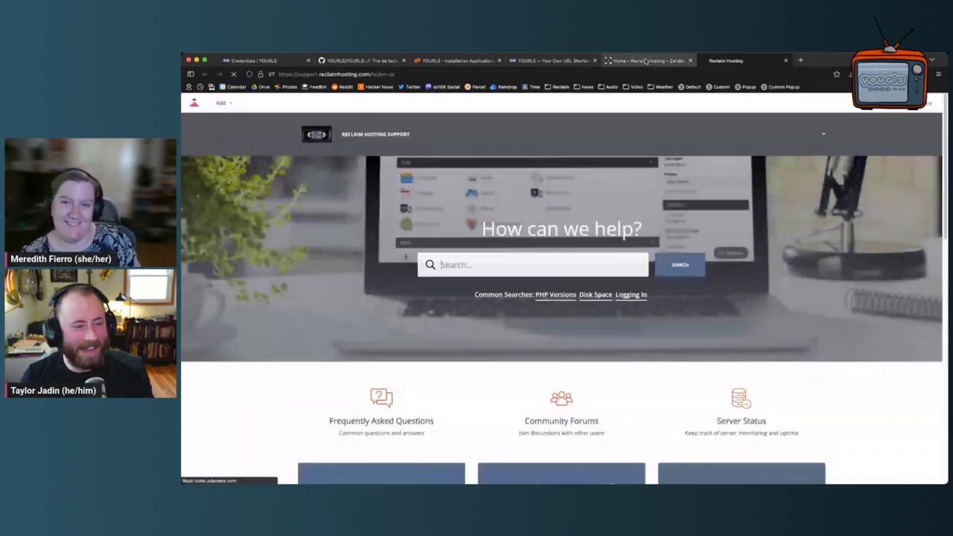
pyautogui.middleClick(646, 61)
pyautogui.scroll(-2, 566, 298)
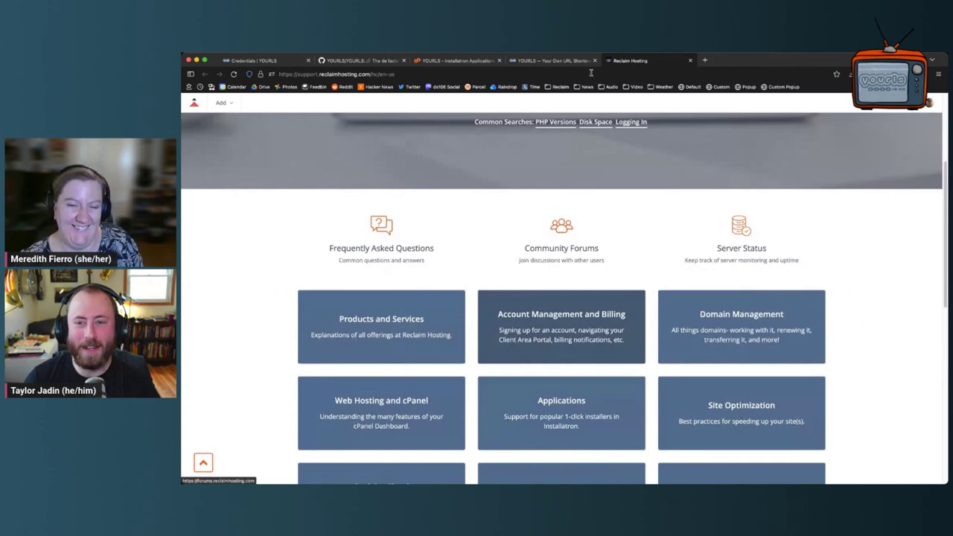
pyautogui.click(447, 404)
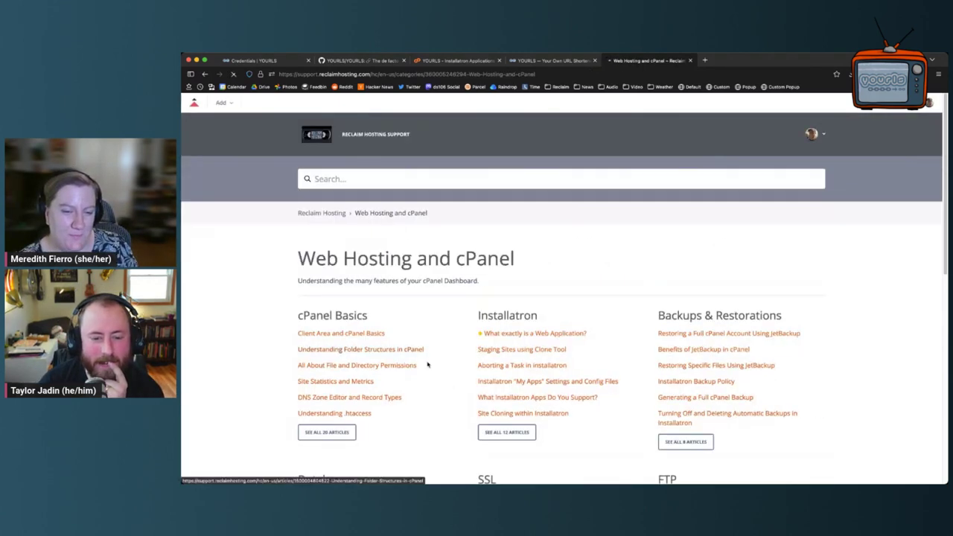
pyautogui.click(413, 350)
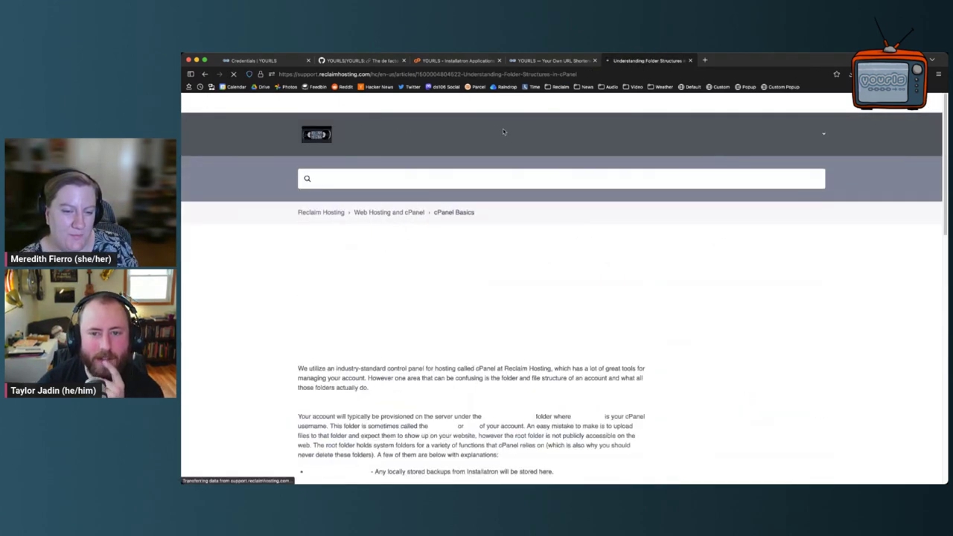
# - Shorten the folder structures article with the Default and Custom bookmarklets
pyautogui.click(692, 86)
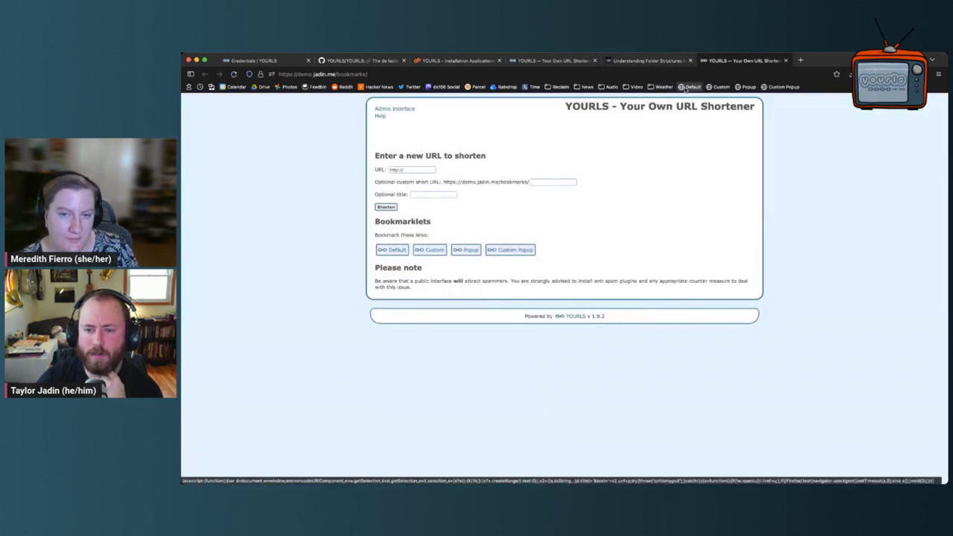
pyautogui.hotkey('ctrl', 'shift', 'Tab')
pyautogui.click(718, 86)
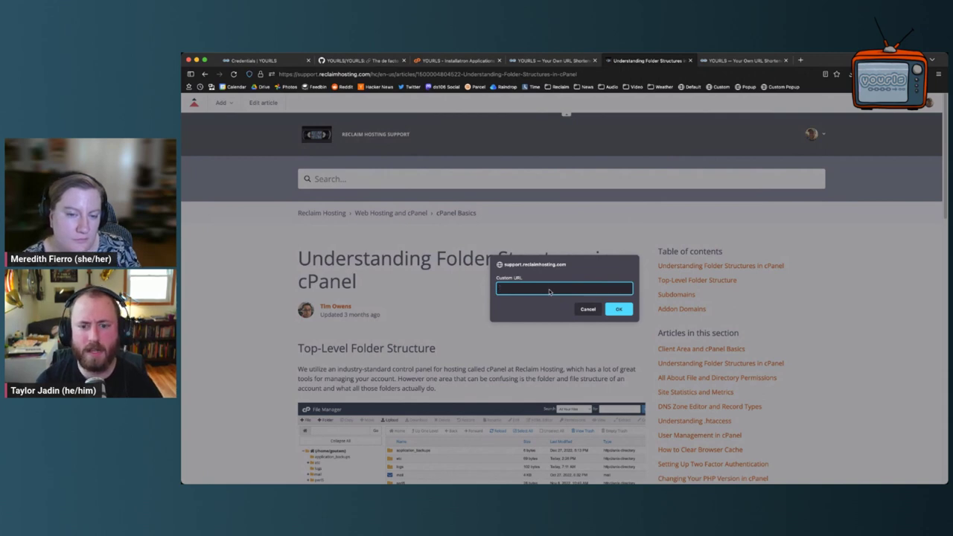
pyautogui.press('Return')
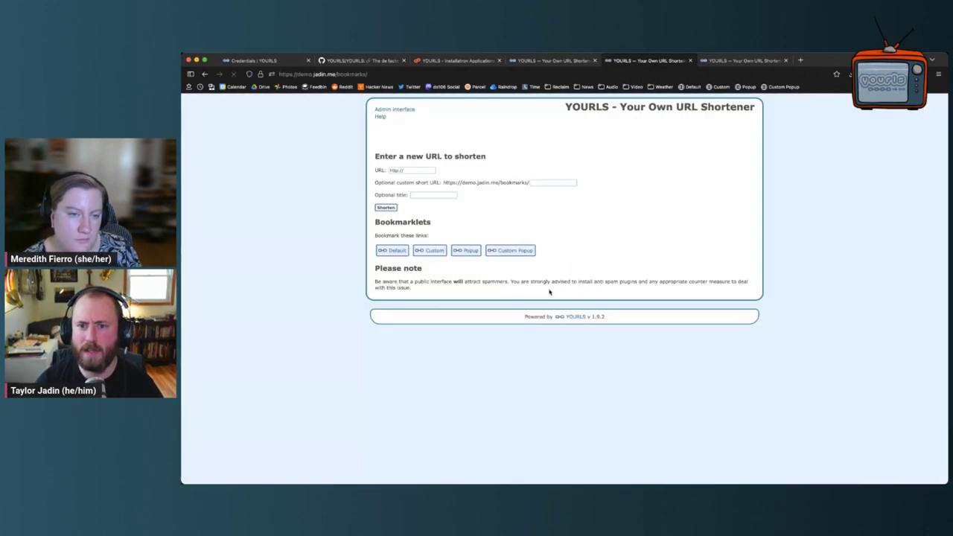
pyautogui.click(541, 182)
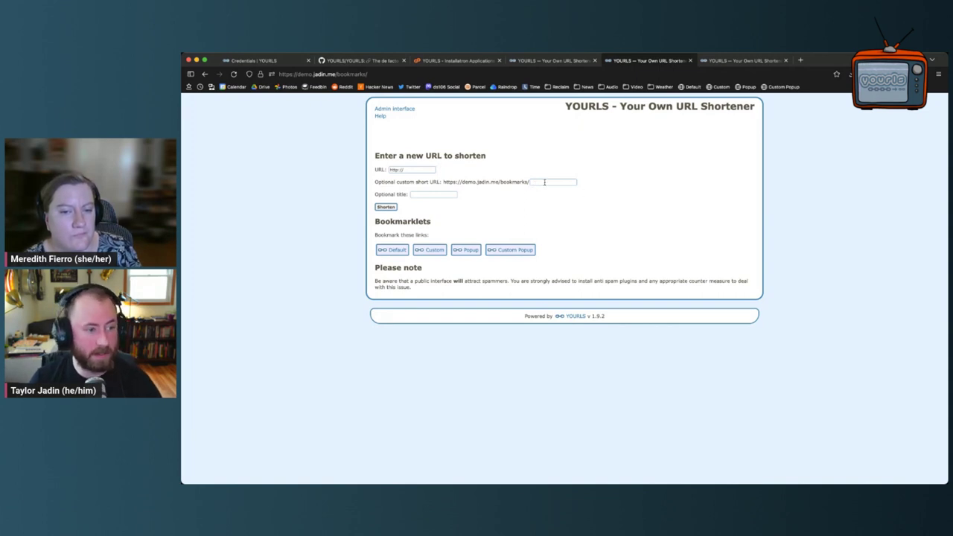
# - Review the YOURLS shortener tabs for the added links, then return to the folder structures article
pyautogui.click(555, 61)
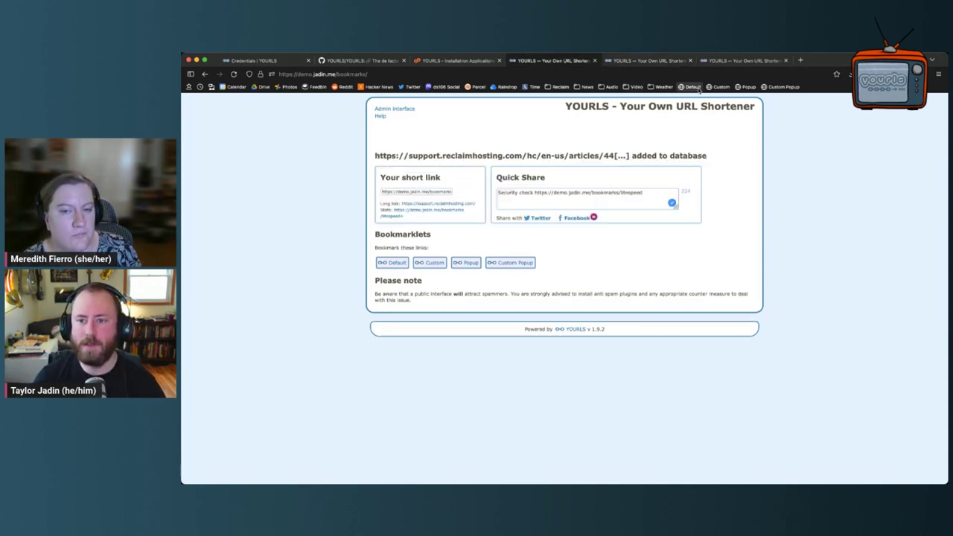
pyautogui.click(645, 63)
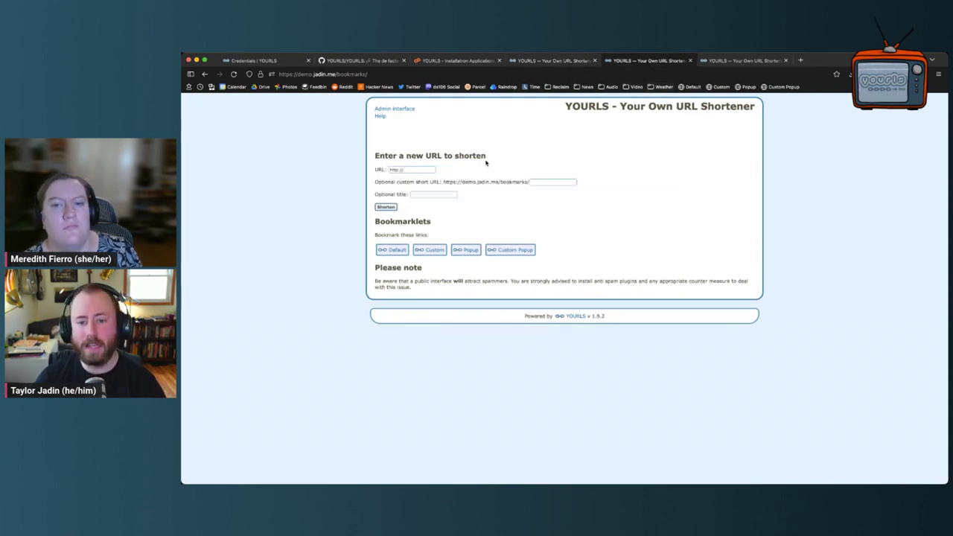
pyautogui.click(417, 169)
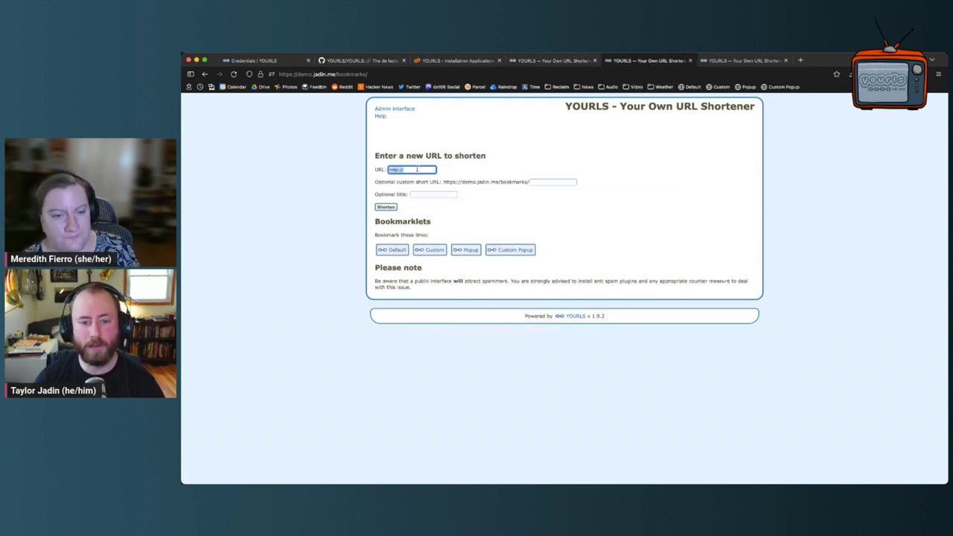
pyautogui.click(537, 182)
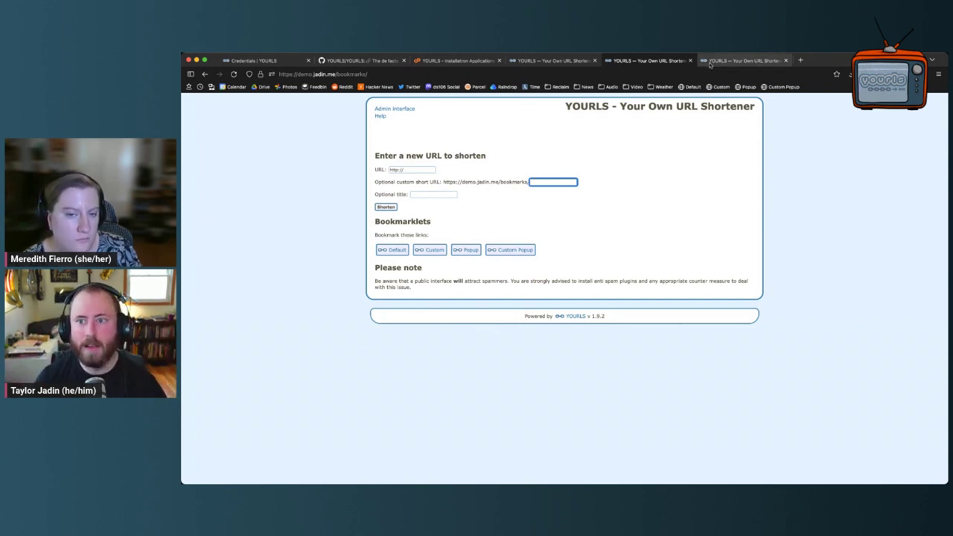
pyautogui.click(741, 60)
pyautogui.click(460, 61)
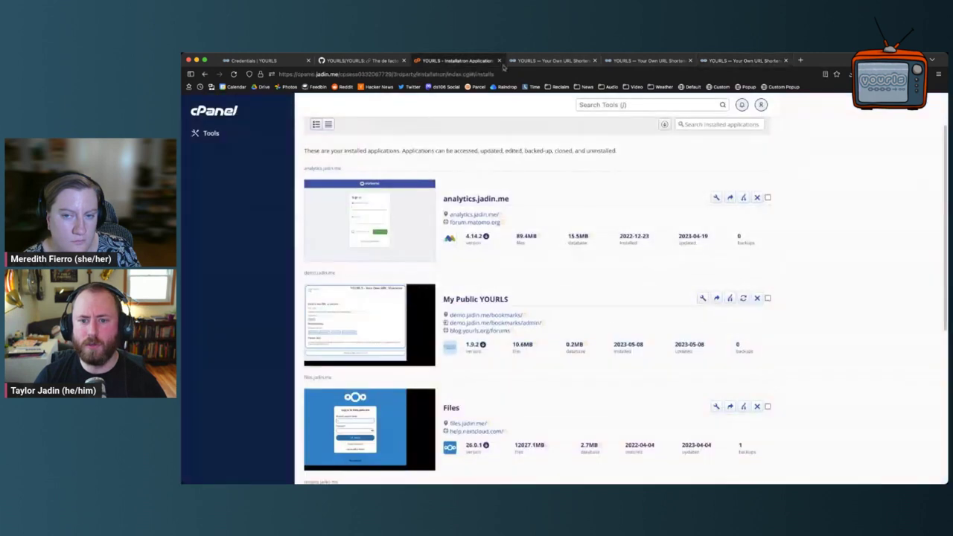
pyautogui.click(551, 61)
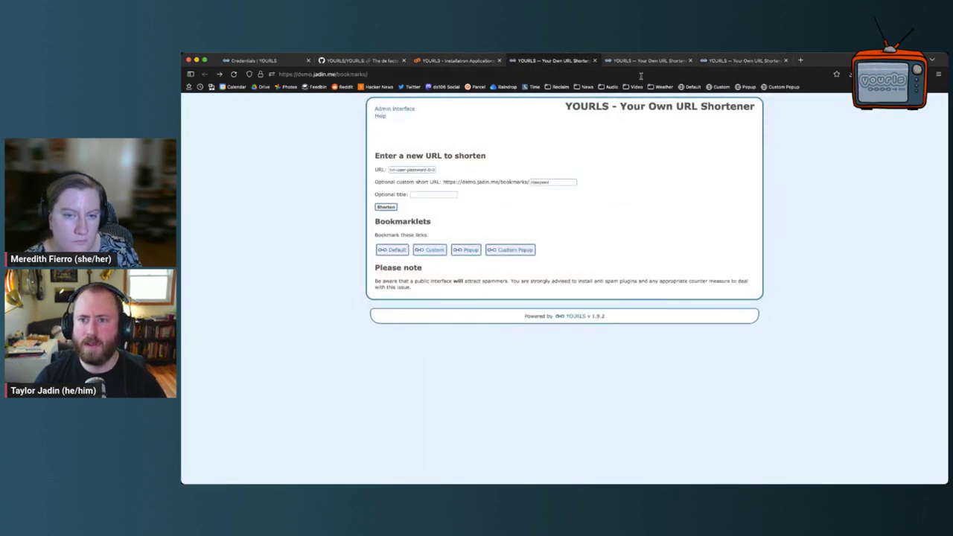
pyautogui.click(192, 89)
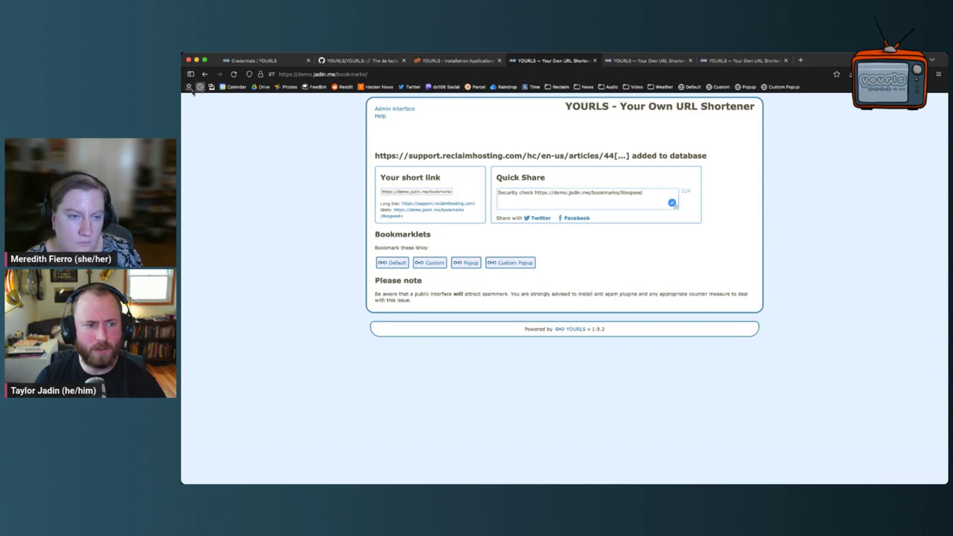
pyautogui.click(200, 86)
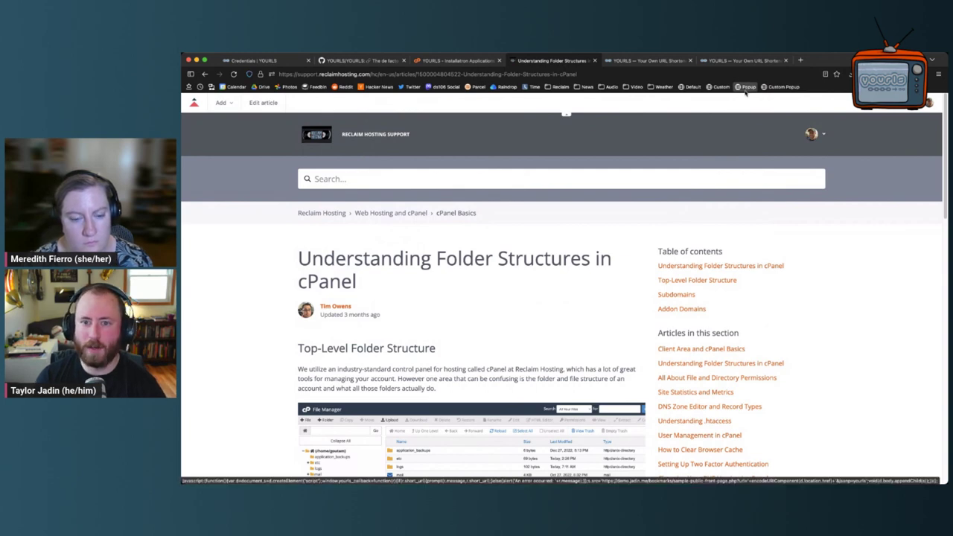
# - Close both remaining YOURLS shortener tabs, leaving the cPanel folder article open
pyautogui.scroll(-3, 595, 251)
pyautogui.scroll(3, 595, 251)
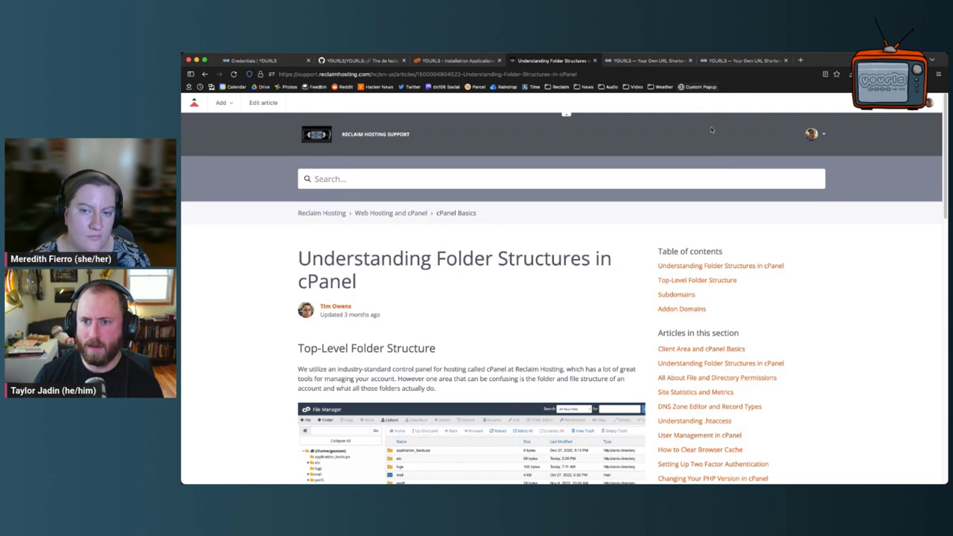
pyautogui.middleClick(633, 61)
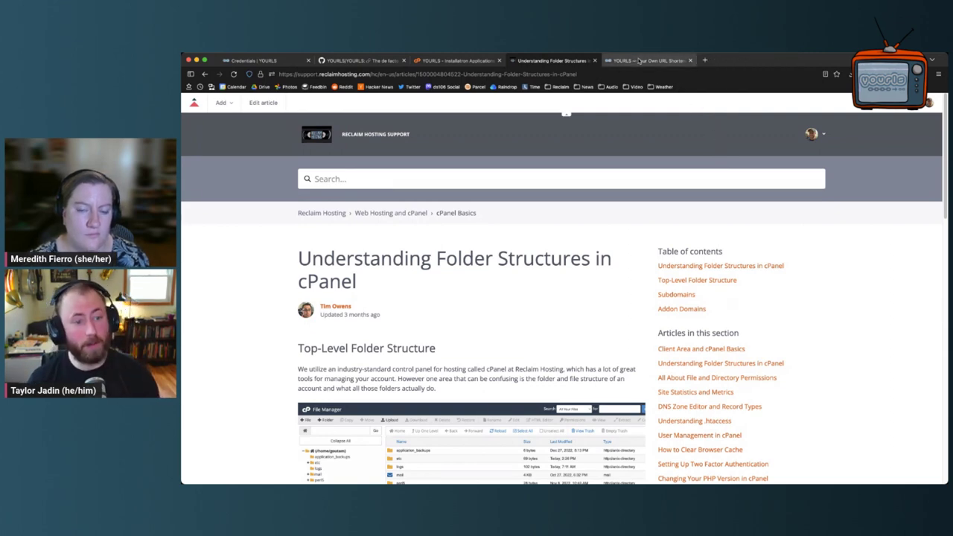
pyautogui.middleClick(641, 62)
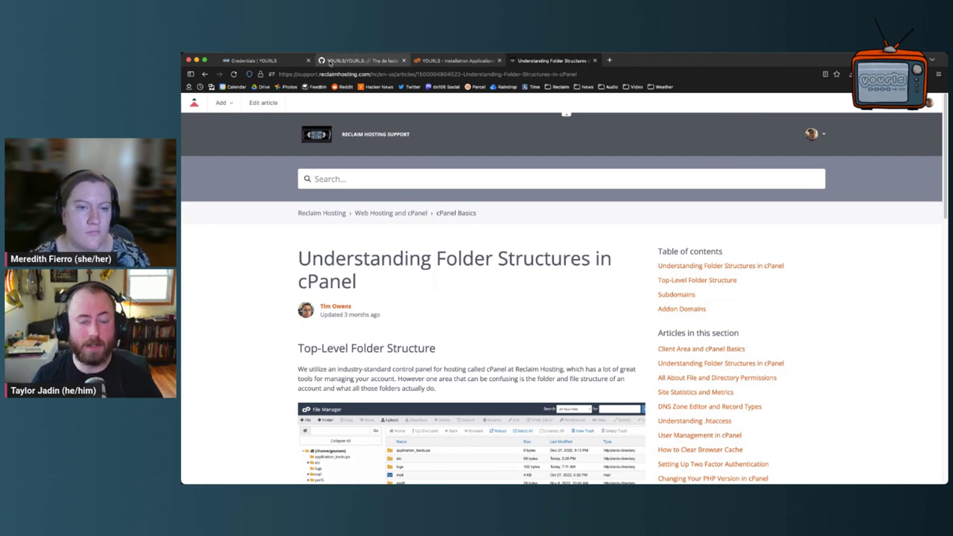
# - Uninstall the My Public YOURLS installation from Installatron's My Applications list
pyautogui.click(456, 60)
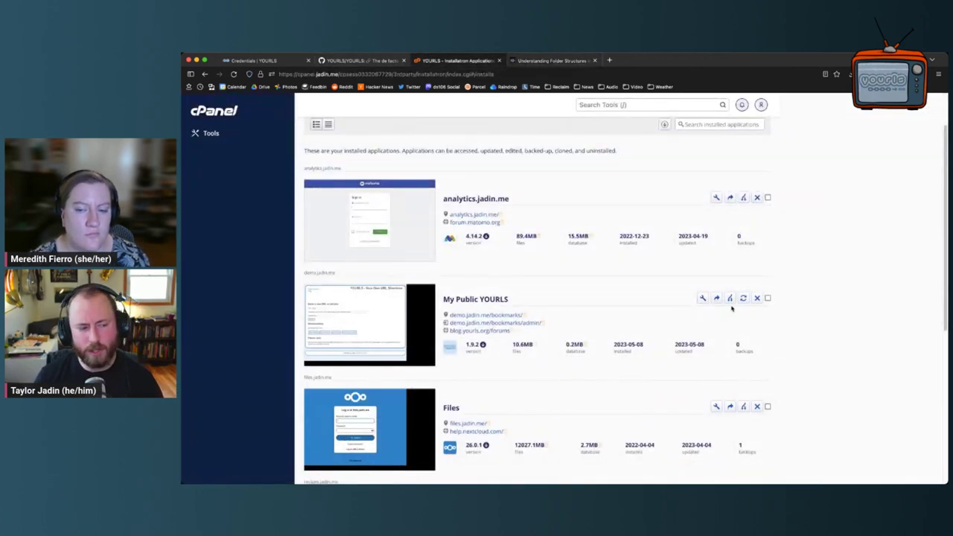
pyautogui.click(768, 298)
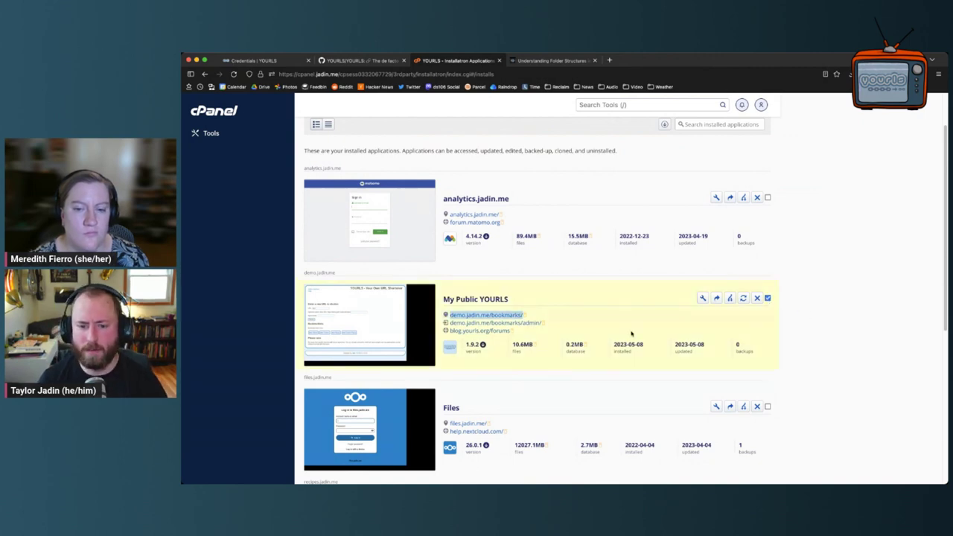
pyautogui.click(758, 299)
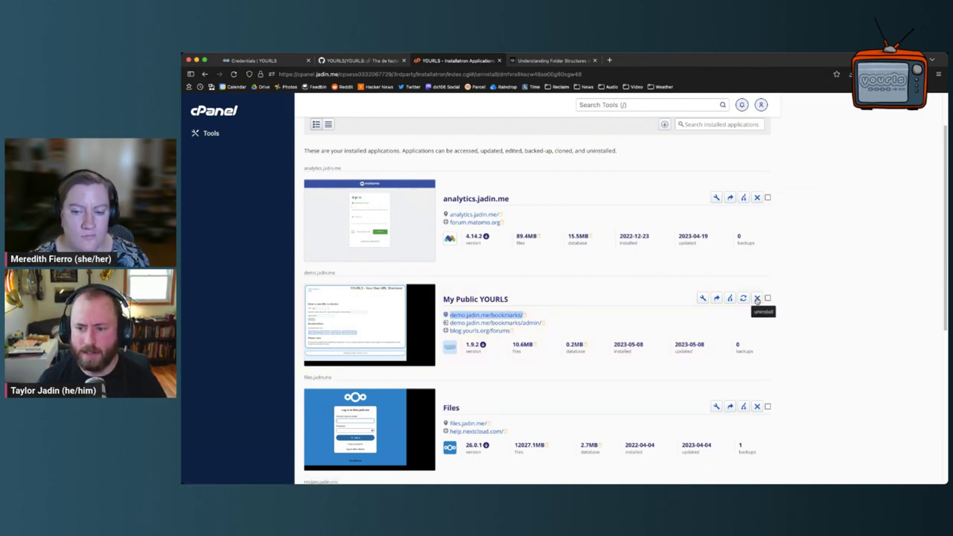
pyautogui.click(760, 296)
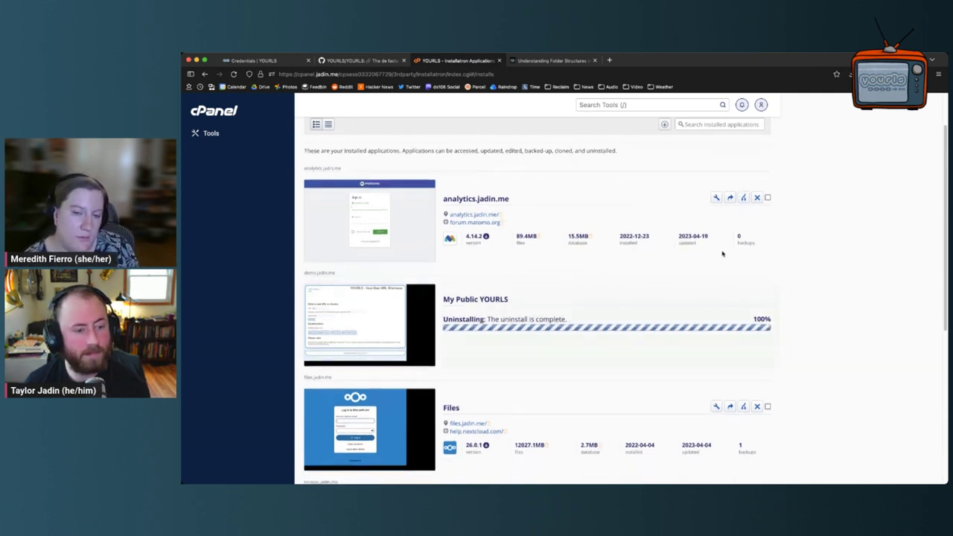
pyautogui.scroll(2, 708, 302)
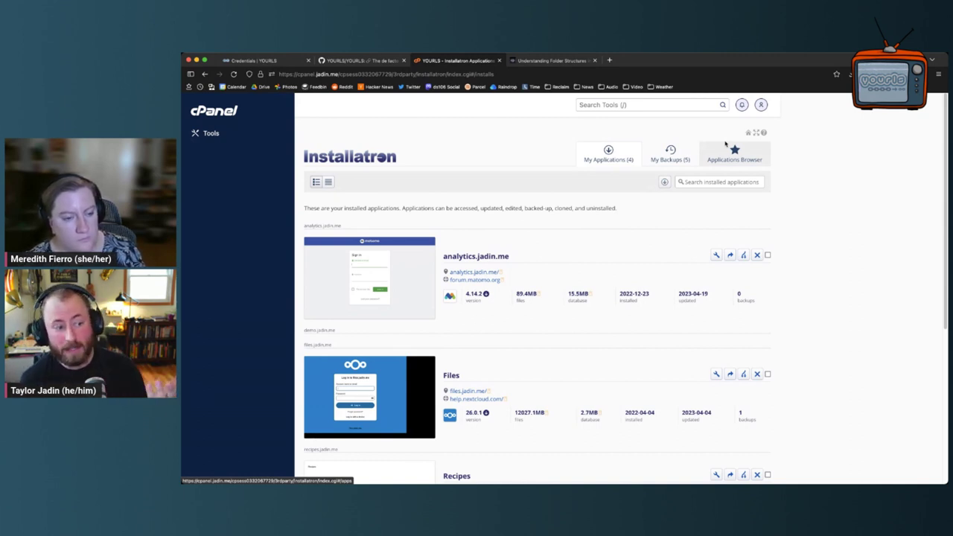
# - Search the Installatron applications for yourls and start a YOURLS install
pyautogui.click(731, 154)
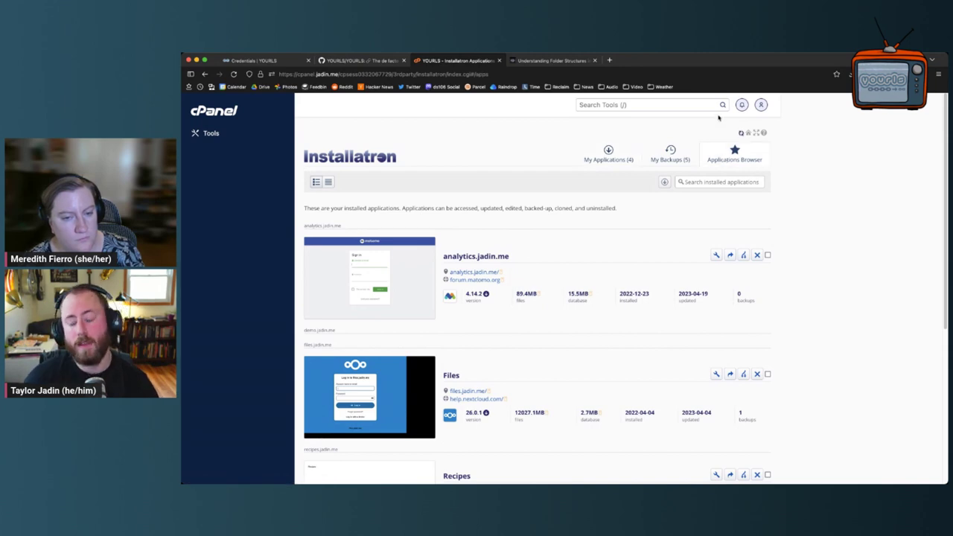
pyautogui.click(725, 181)
pyautogui.write('y')
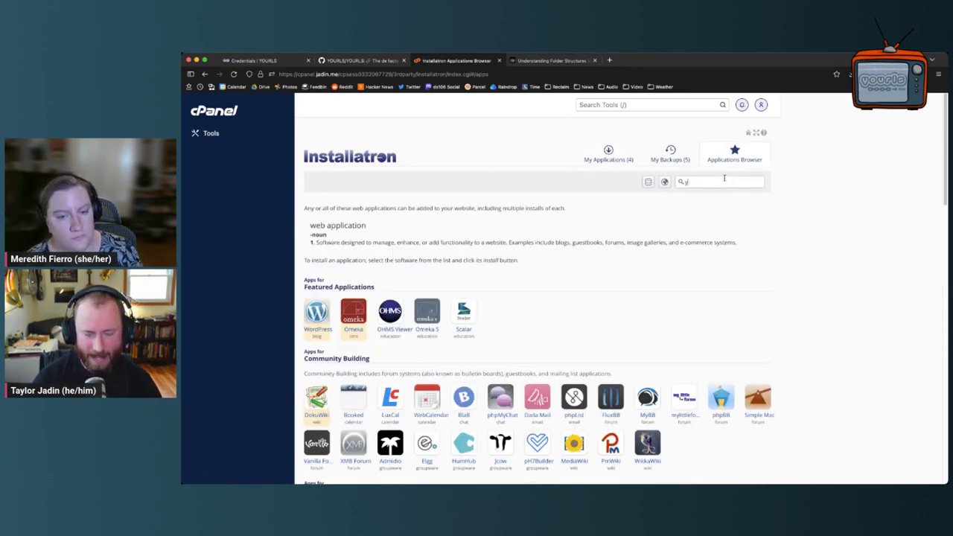
pyautogui.write('ourls')
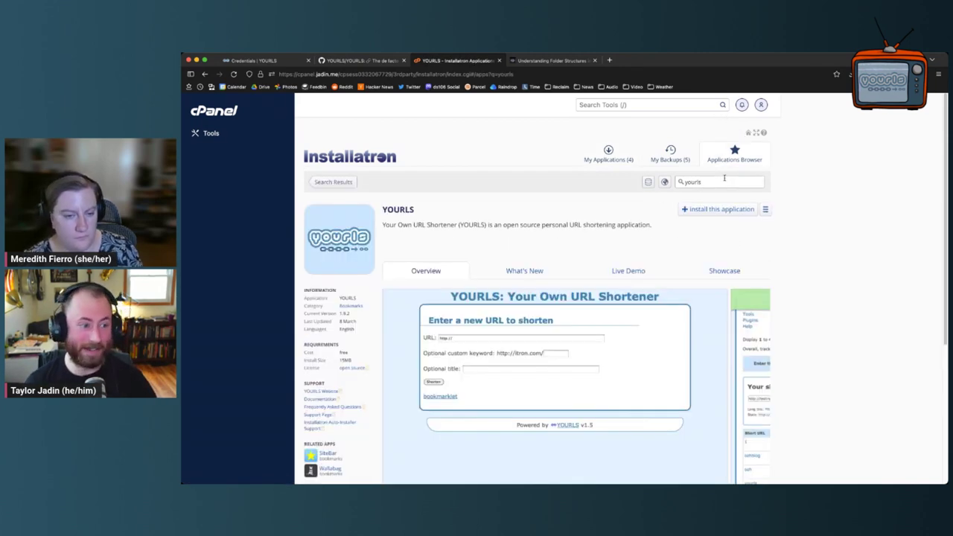
pyautogui.click(746, 213)
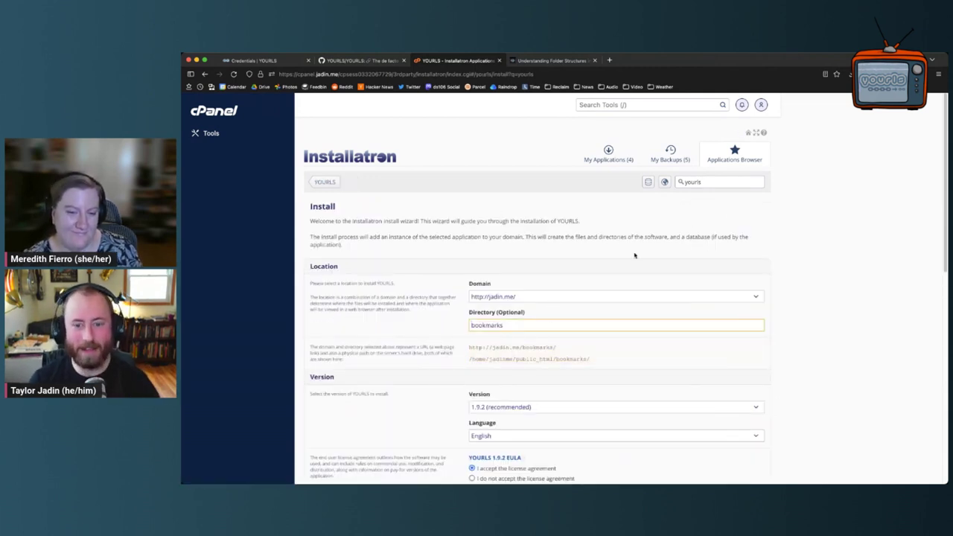
pyautogui.click(539, 298)
pyautogui.write('demo')
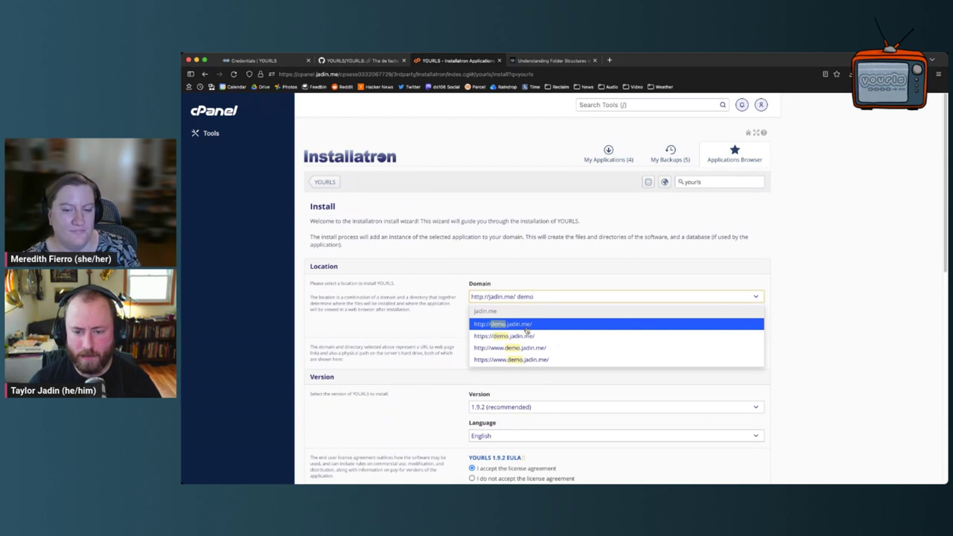
pyautogui.click(527, 335)
pyautogui.doubleClick(534, 324)
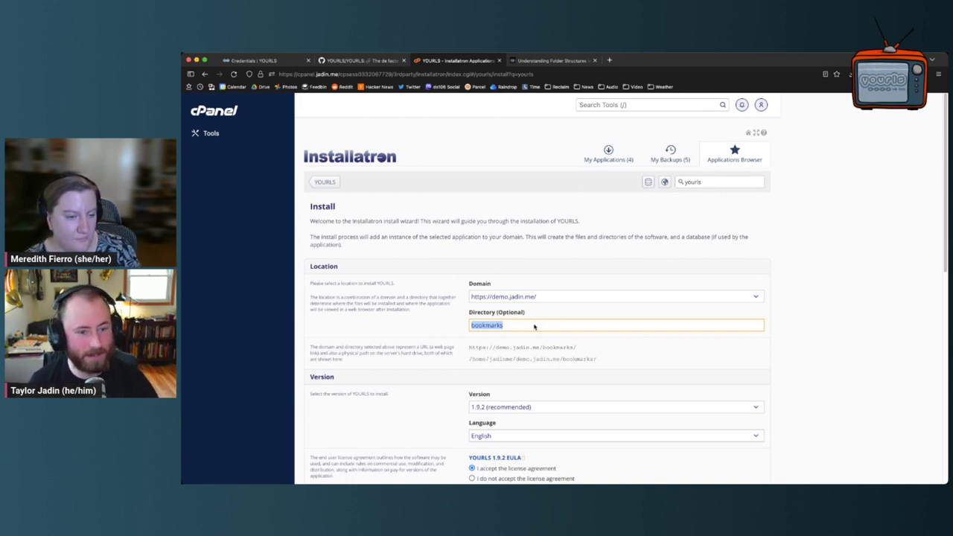
pyautogui.click(520, 346)
pyautogui.scroll(-5, 525, 350)
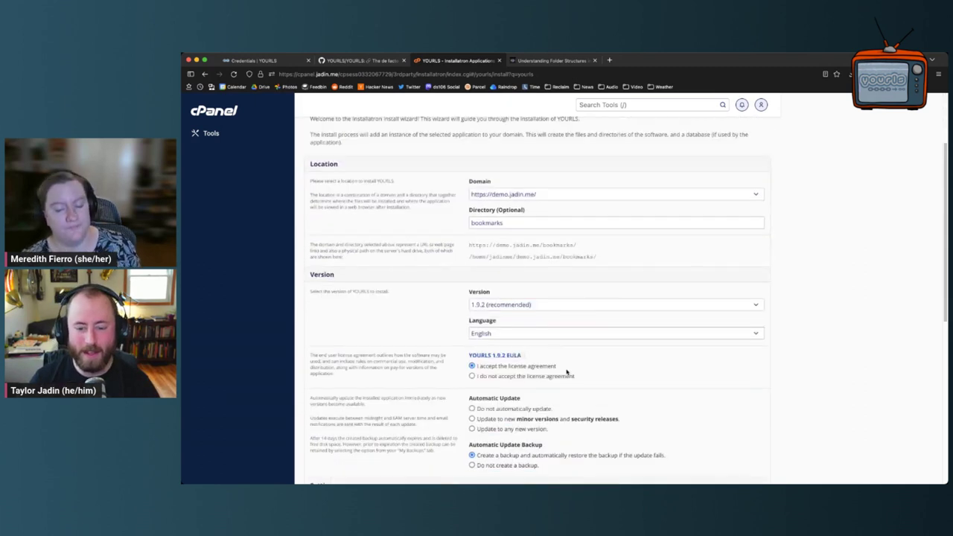
pyautogui.click(505, 256)
# - Enter the administrator username and password, then run the install
pyautogui.scroll(-2, 504, 261)
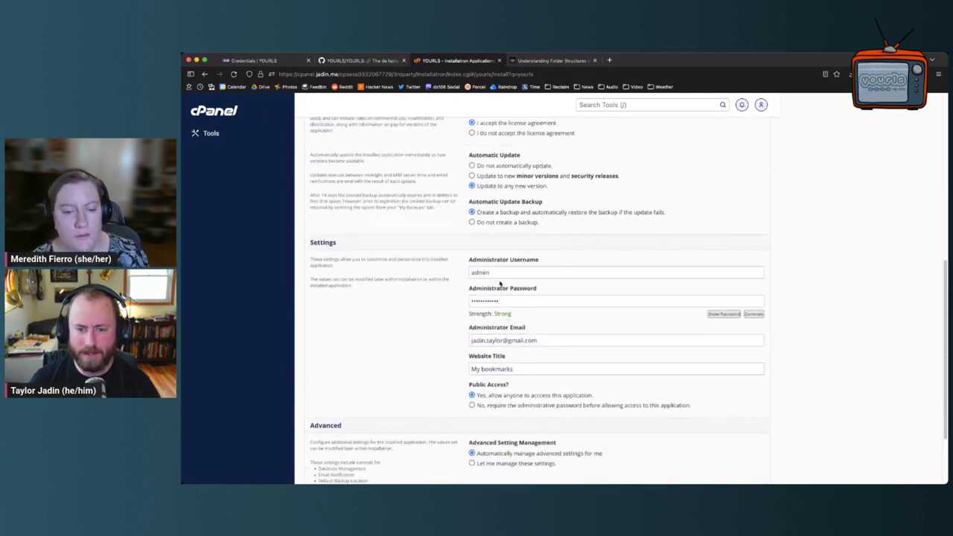
pyautogui.doubleClick(503, 272)
pyautogui.write('taylor')
pyautogui.press('Tab')
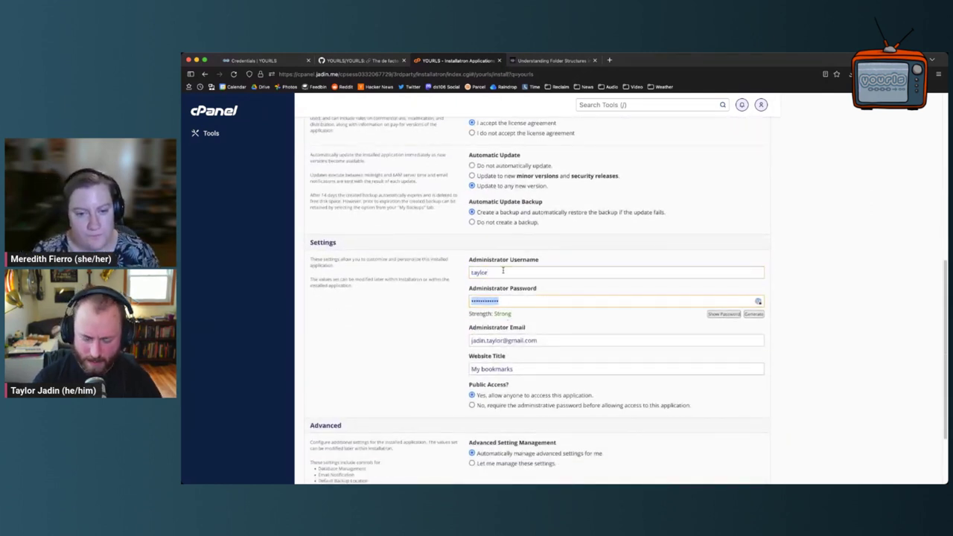
pyautogui.press('BackSpace')
pyautogui.write('************')
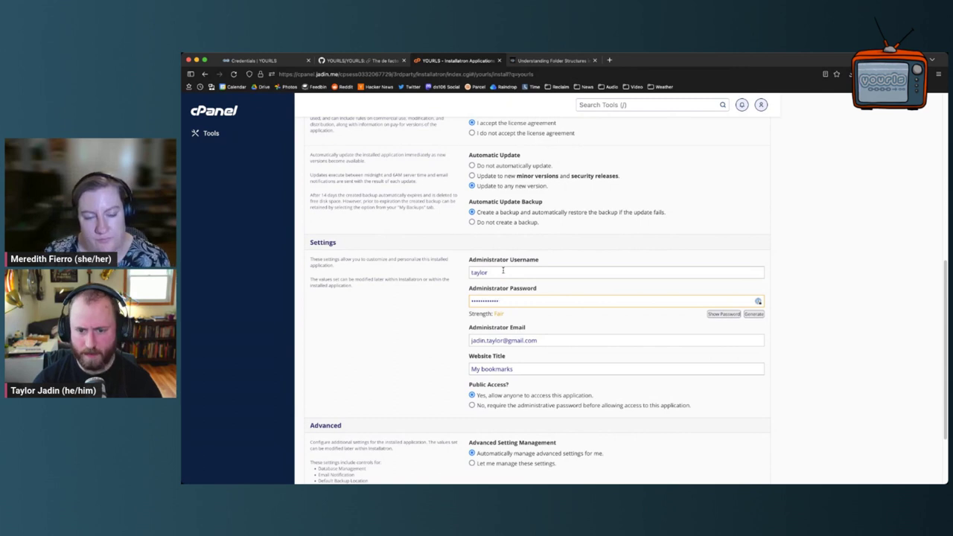
pyautogui.press('Tab')
pyautogui.press('Tab')
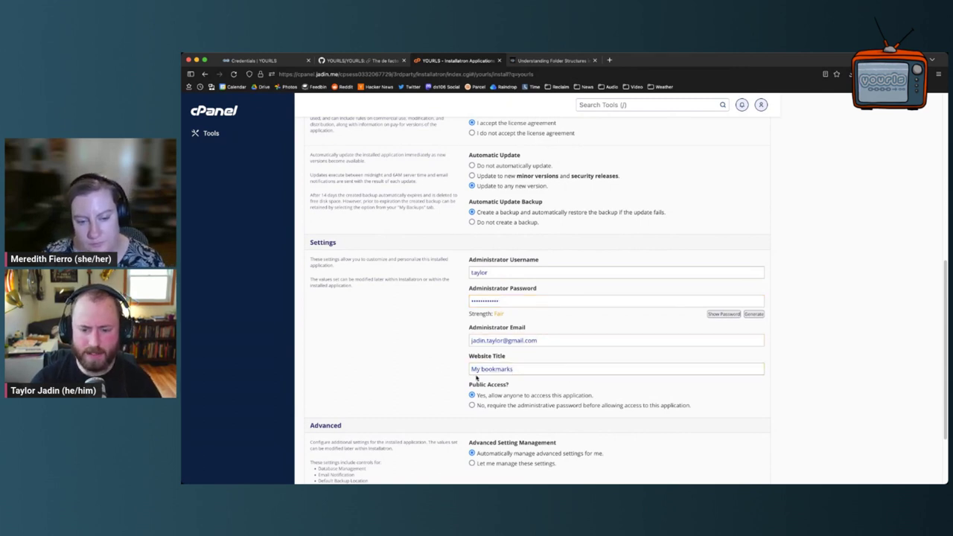
pyautogui.scroll(-3, 521, 380)
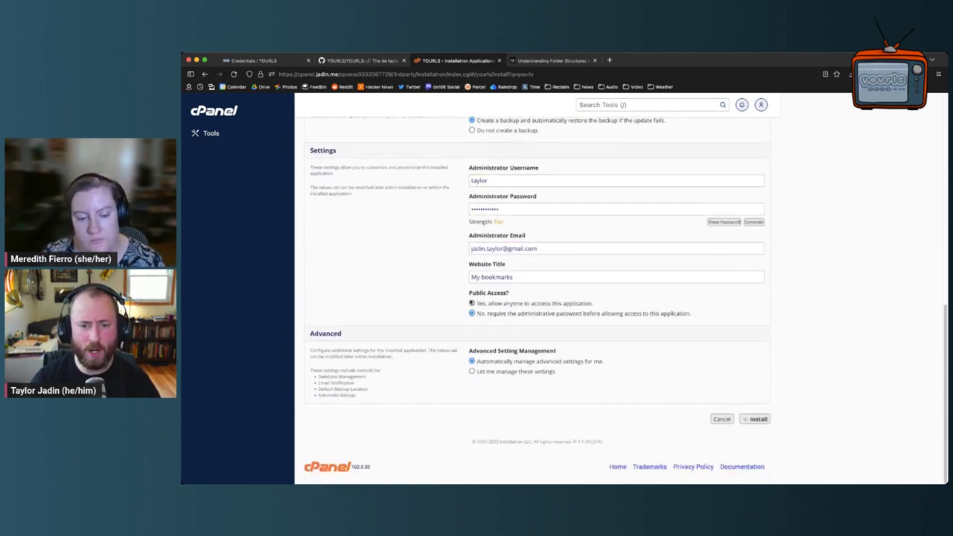
pyautogui.click(758, 420)
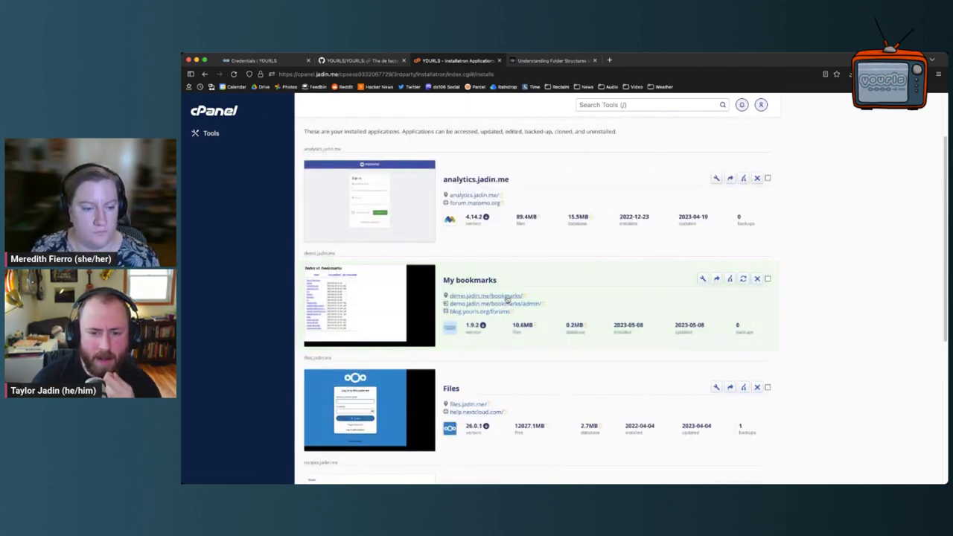
# - View the demo.jadin.me/bookmarks/ file index, then bring up its bookmarks/admin/ login page
pyautogui.click(508, 297)
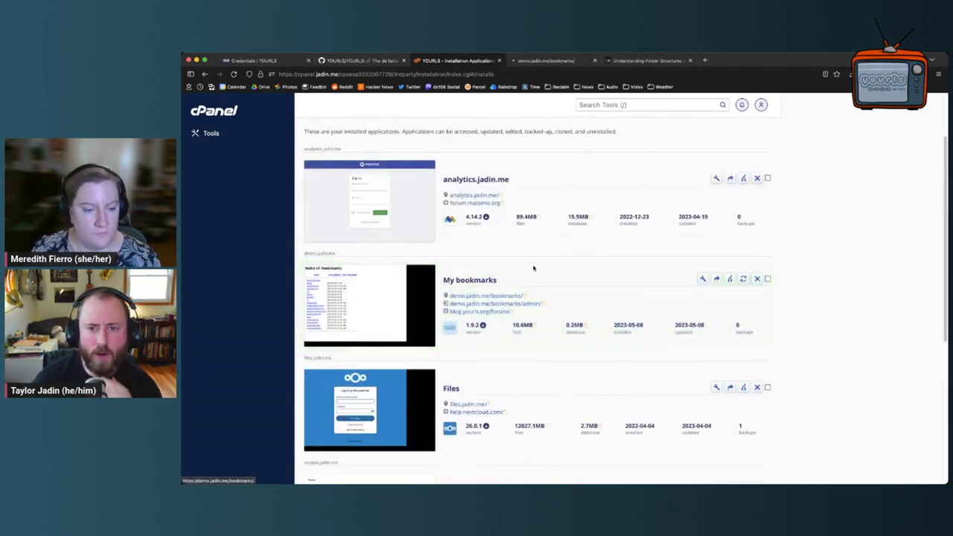
pyautogui.click(552, 62)
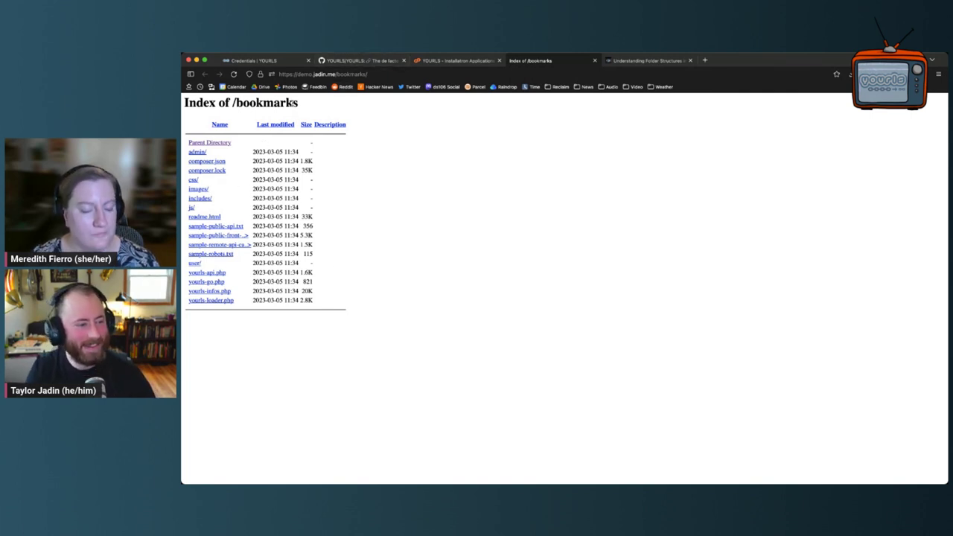
pyautogui.click(459, 62)
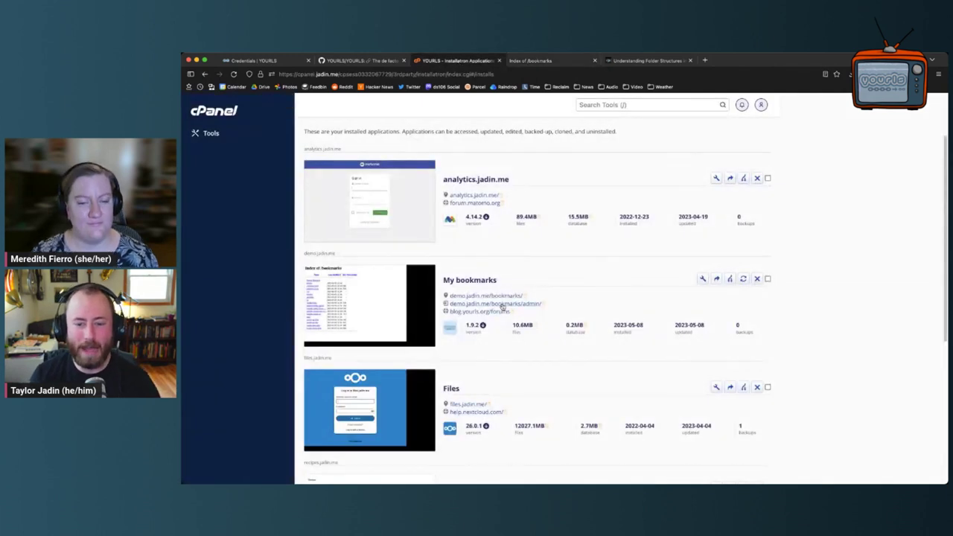
pyautogui.keyDown('super'); pyautogui.click(511, 305); pyautogui.keyUp('super')
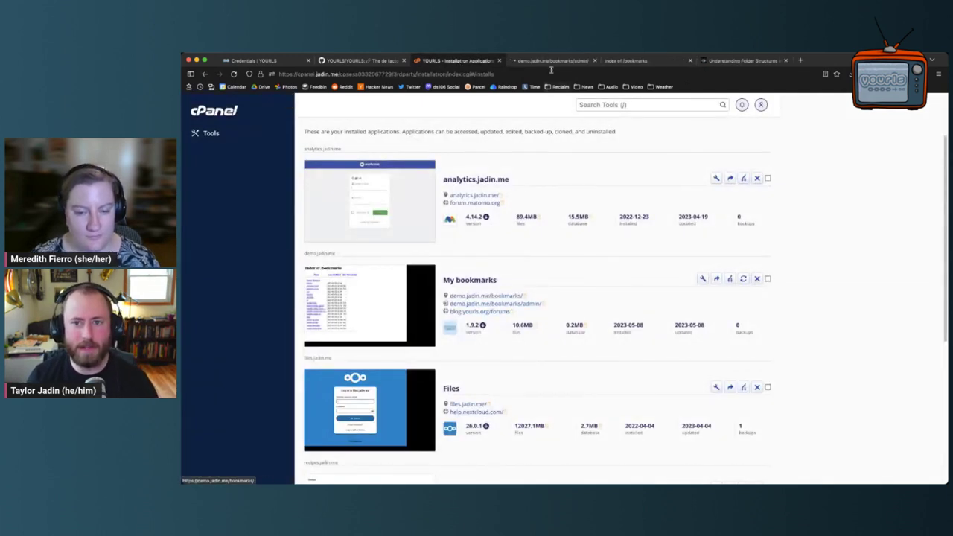
pyautogui.click(547, 61)
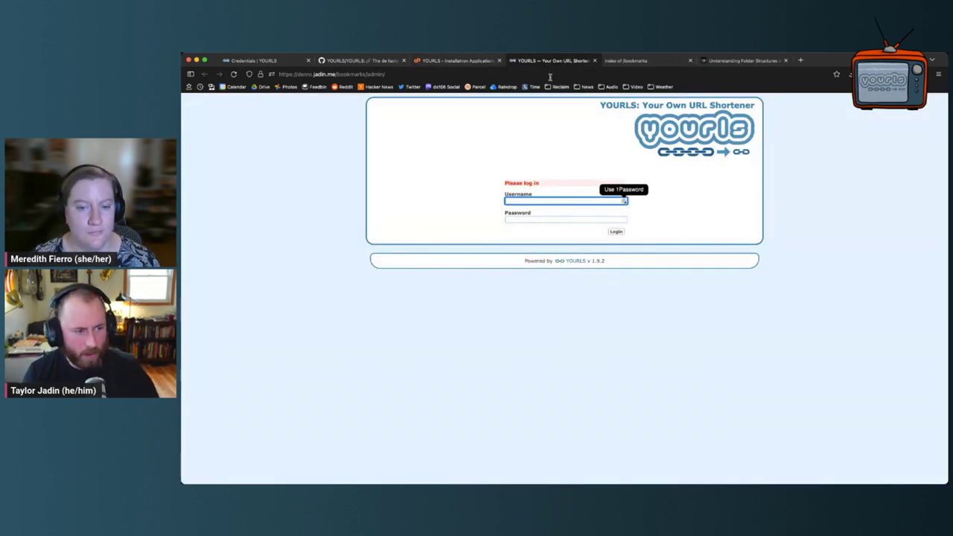
# - Log in to the bookmarks YOURLS admin with the admin username and password
pyautogui.click(576, 218)
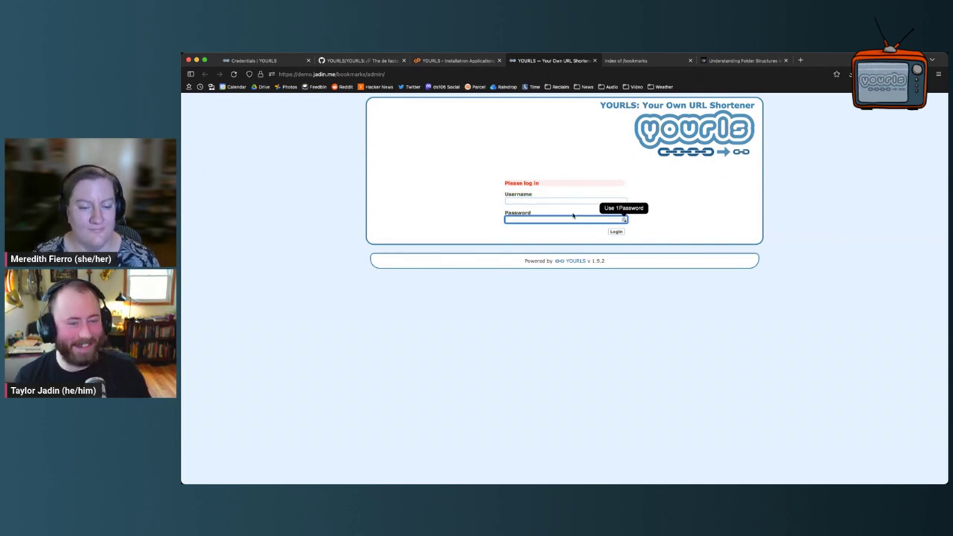
pyautogui.click(566, 199)
pyautogui.write('taylor')
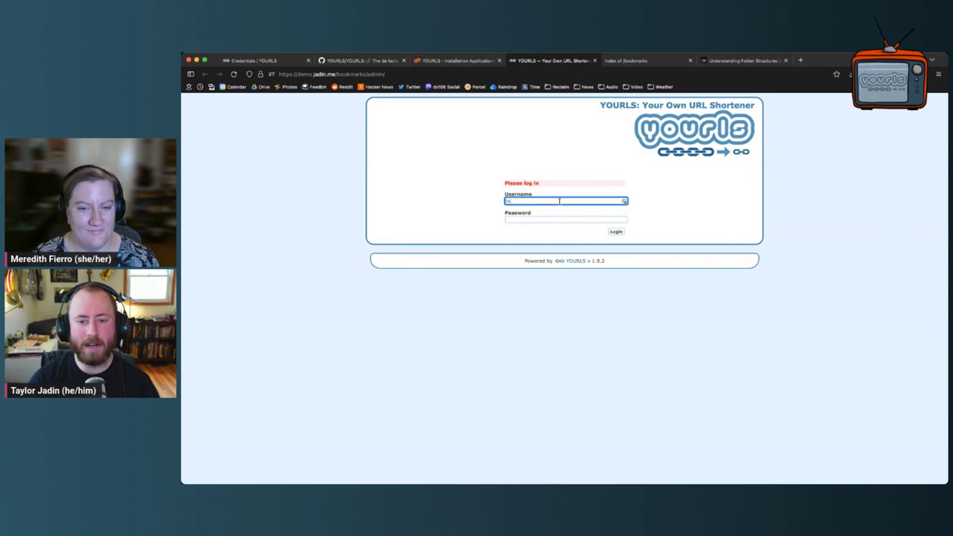
pyautogui.press('Tab')
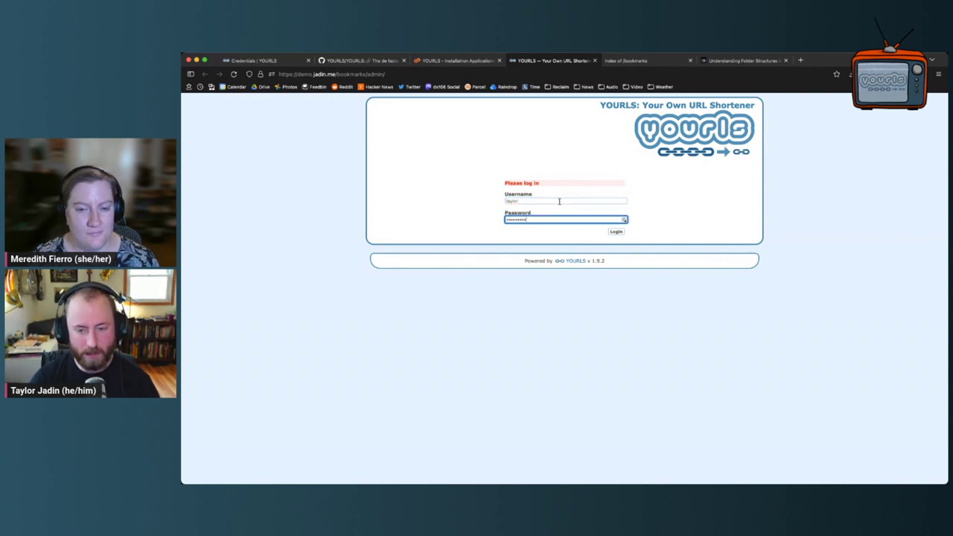
pyautogui.press('Return')
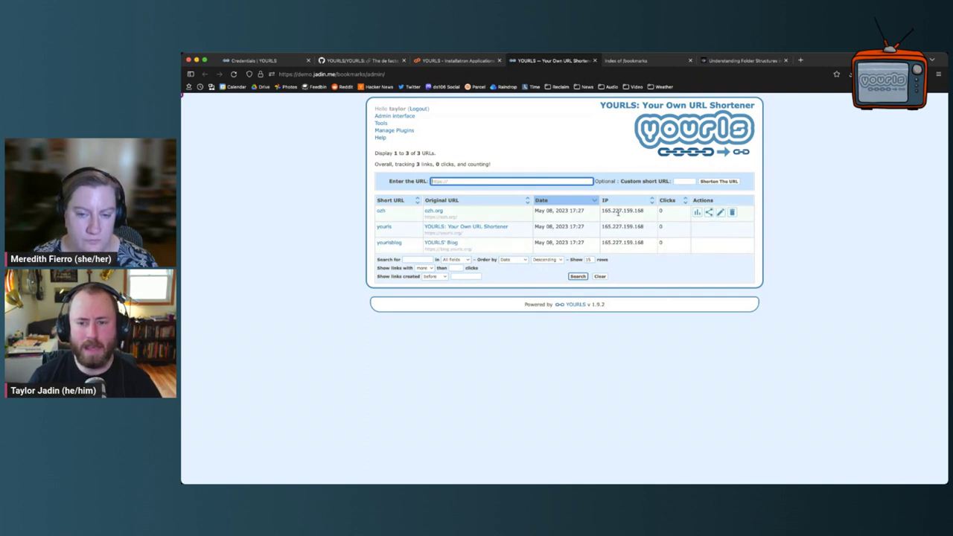
pyautogui.doubleClick(618, 211)
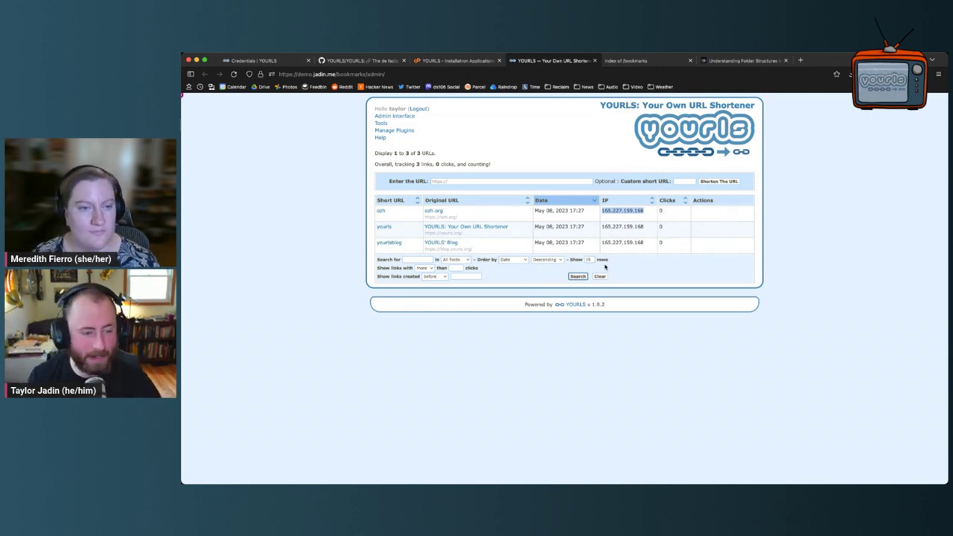
pyautogui.click(387, 117)
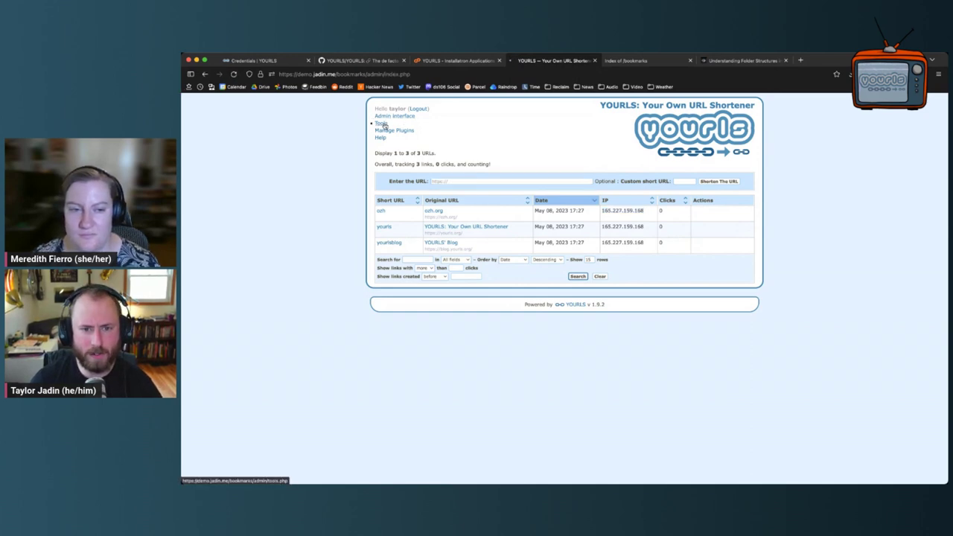
# - Go to Tools and look over the Bookmarklets and Secure passwordless API call sections
pyautogui.click(383, 125)
pyautogui.scroll(-3, 482, 196)
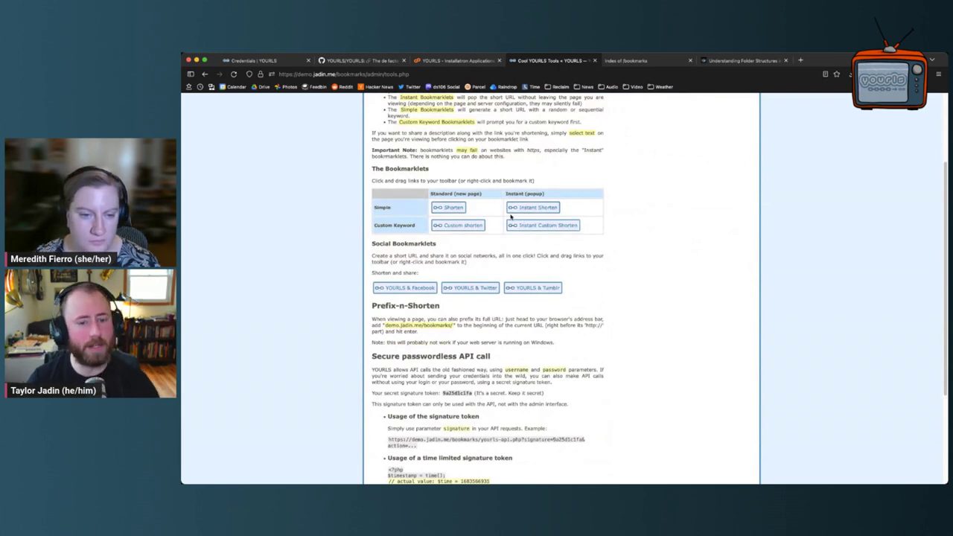
pyautogui.scroll(-3, 496, 223)
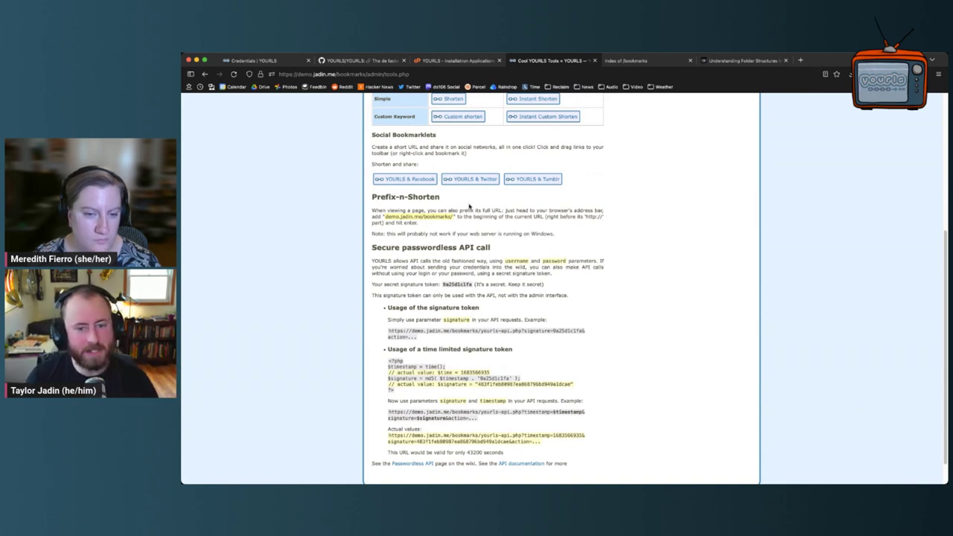
pyautogui.scroll(-1, 471, 205)
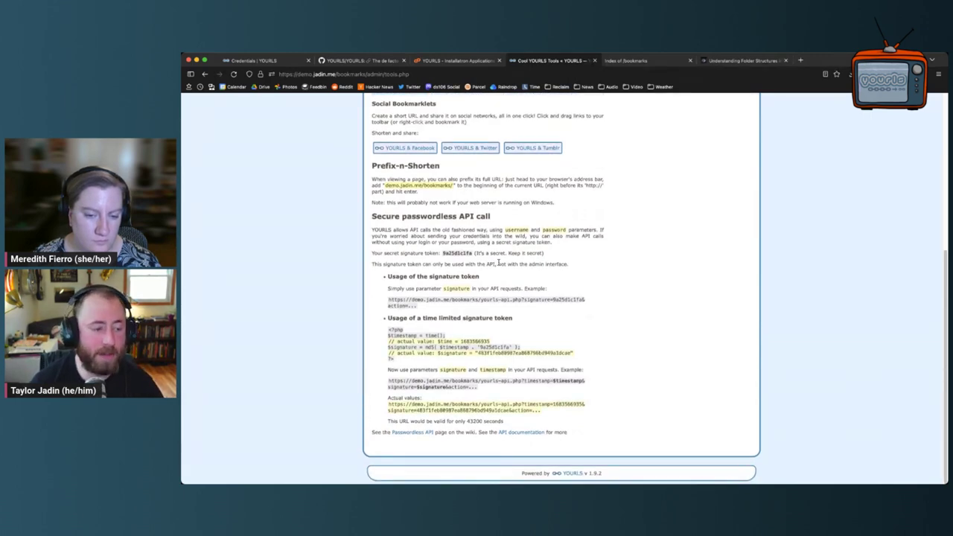
pyautogui.scroll(8, 492, 280)
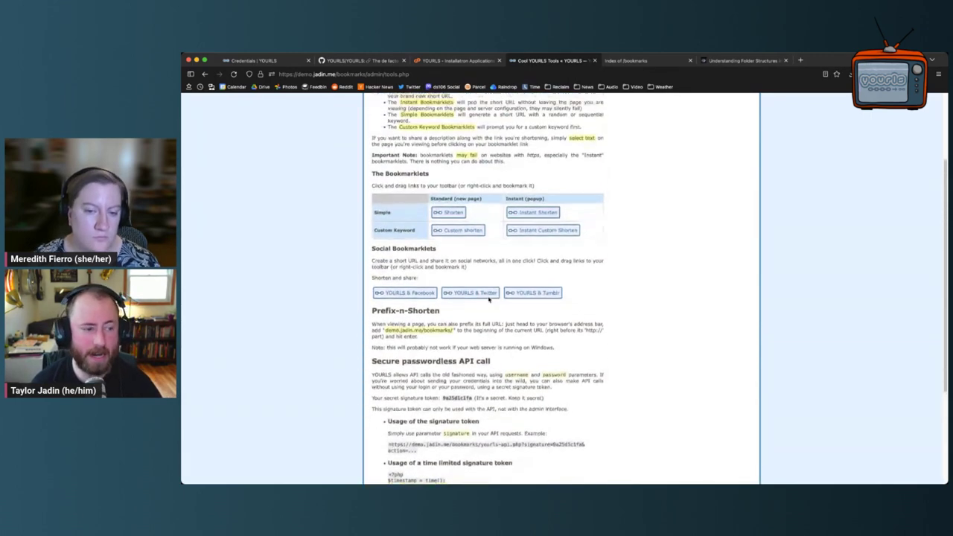
pyautogui.scroll(-8, 483, 298)
pyautogui.scroll(8, 480, 299)
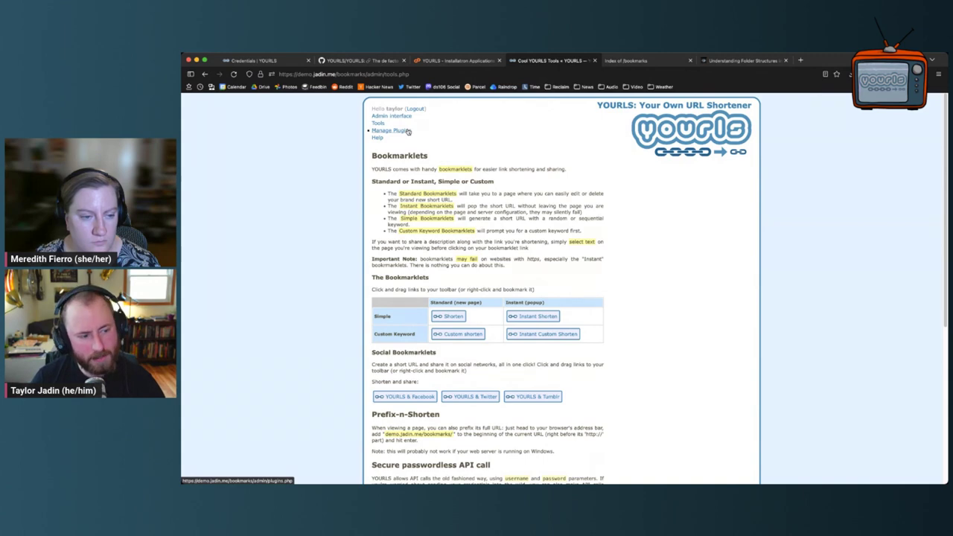
# - Review the six installed plugins under Manage Plugins, then go to GitHub's Awesome YOURLS plugin list
pyautogui.click(408, 131)
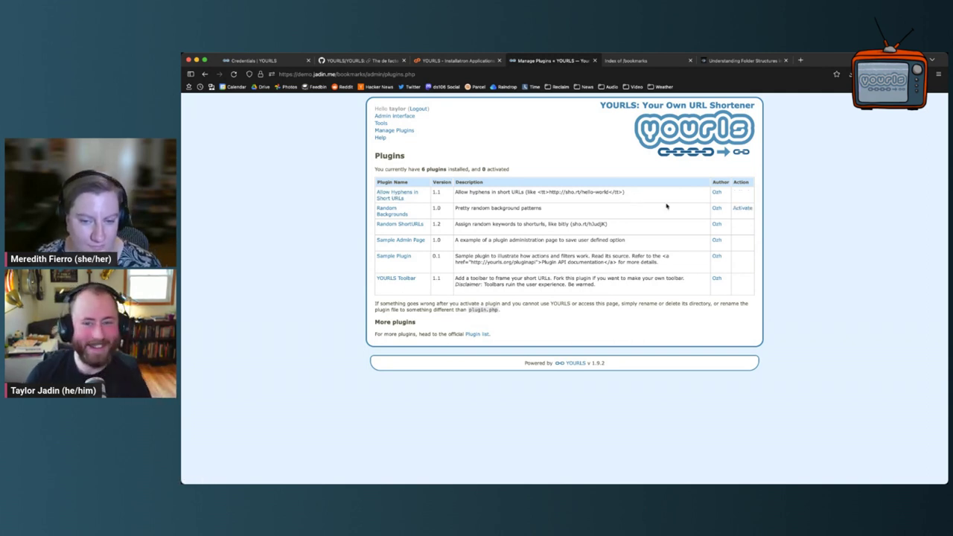
pyautogui.moveTo(578, 193); pyautogui.dragTo(596, 192)
pyautogui.click(600, 192)
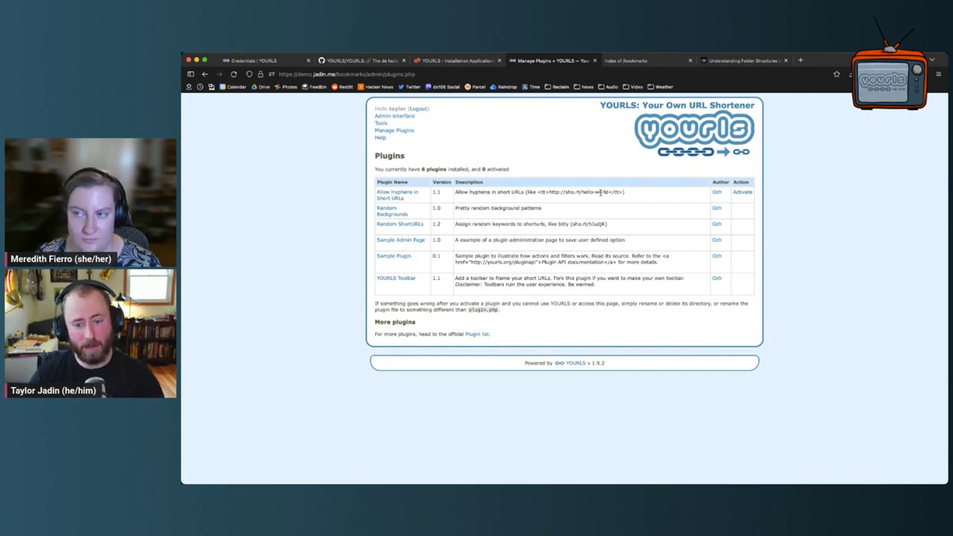
pyautogui.keyDown('super'); pyautogui.click(475, 333); pyautogui.keyUp('super')
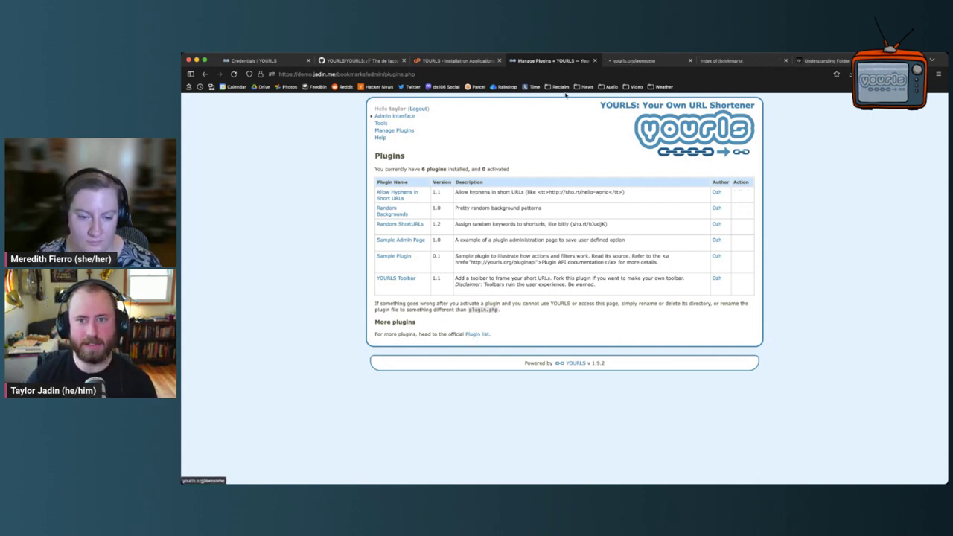
pyautogui.click(631, 61)
# - Browse the Awesome YOURLS README, glancing at the installed Plugins tab before returning
pyautogui.scroll(-5, 485, 281)
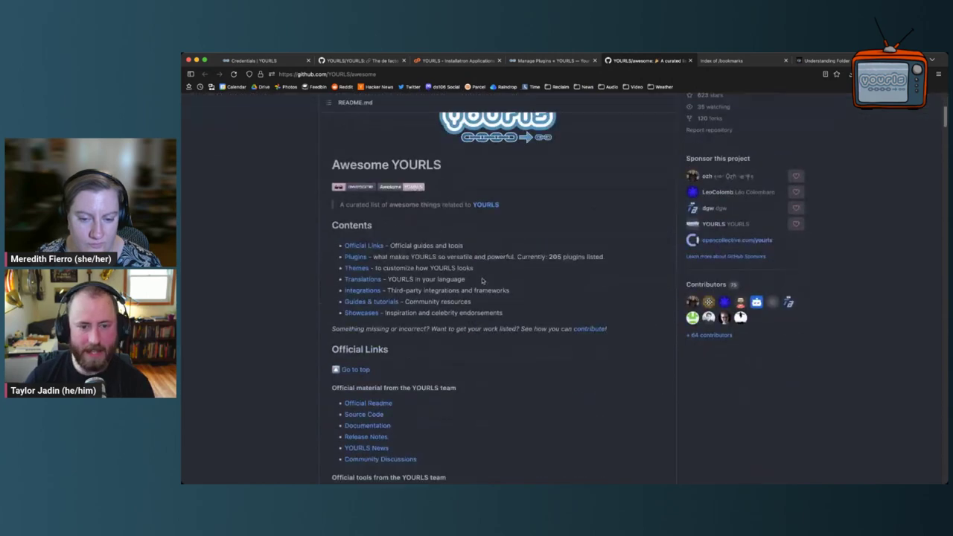
pyautogui.scroll(3, 484, 276)
pyautogui.scroll(-6, 402, 298)
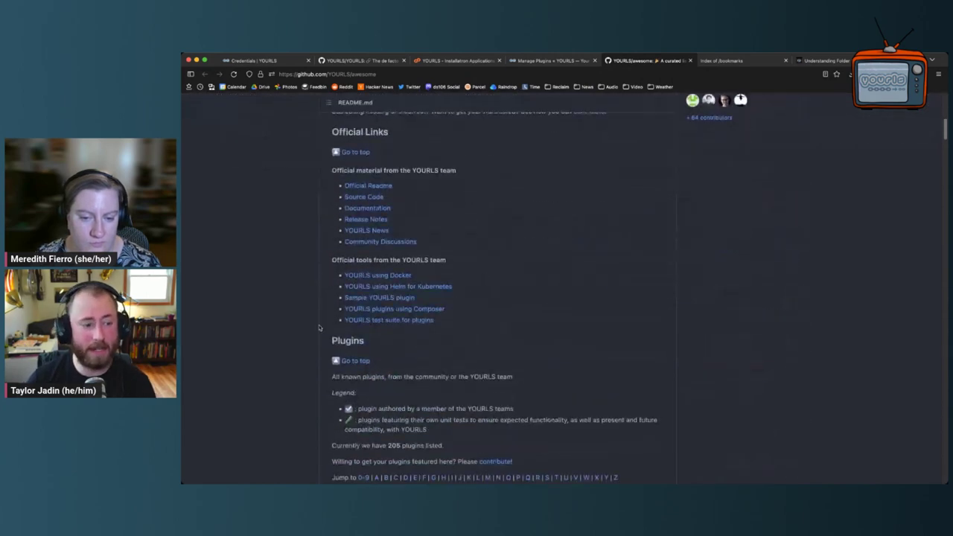
pyautogui.scroll(-3, 319, 328)
pyautogui.scroll(2, 357, 325)
pyautogui.scroll(-3, 400, 321)
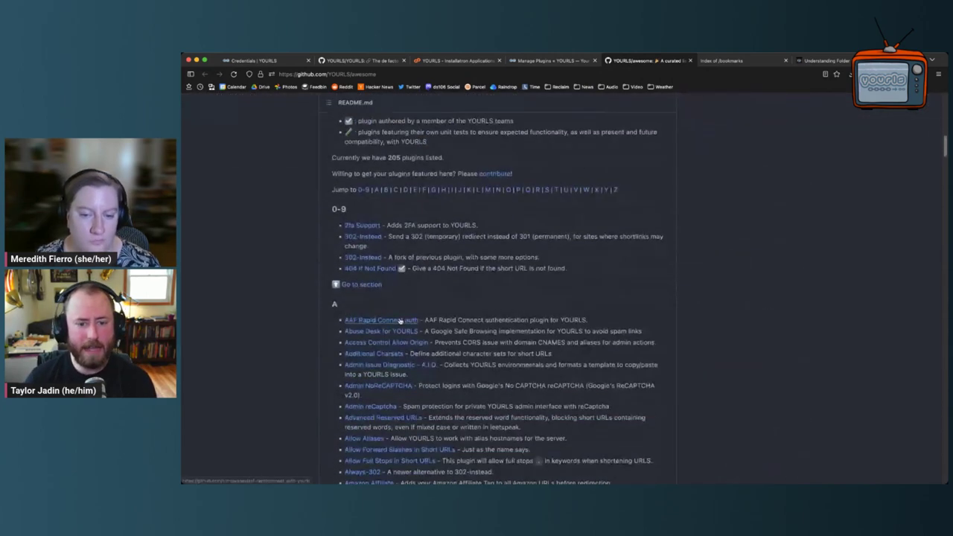
pyautogui.scroll(-4, 400, 321)
pyautogui.scroll(3, 357, 223)
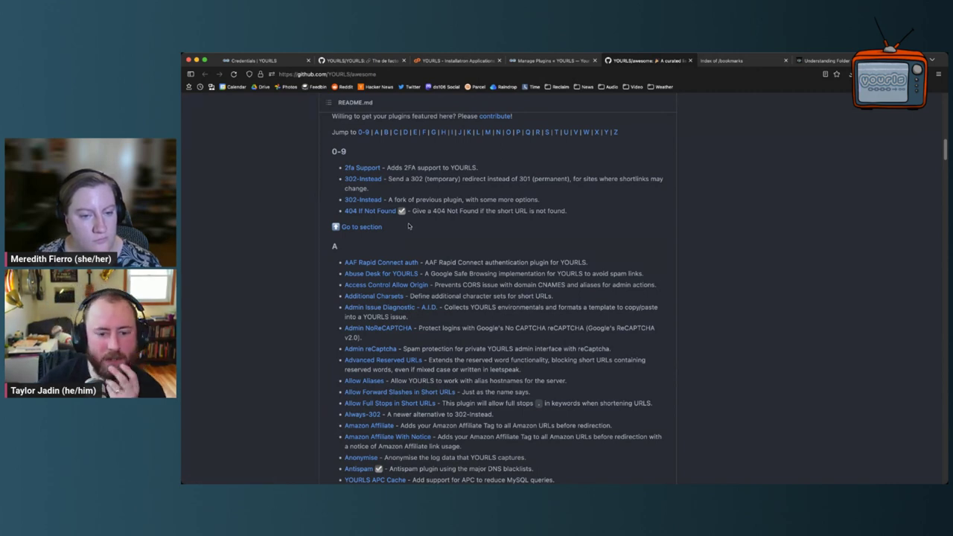
pyautogui.scroll(-2, 408, 225)
pyautogui.scroll(-2, 409, 228)
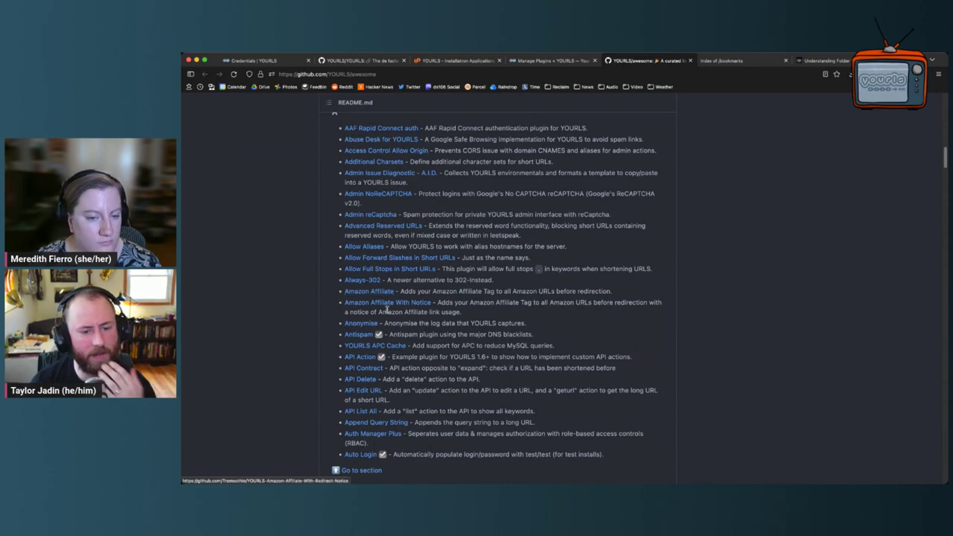
pyautogui.scroll(-1, 365, 300)
pyautogui.scroll(-3, 380, 336)
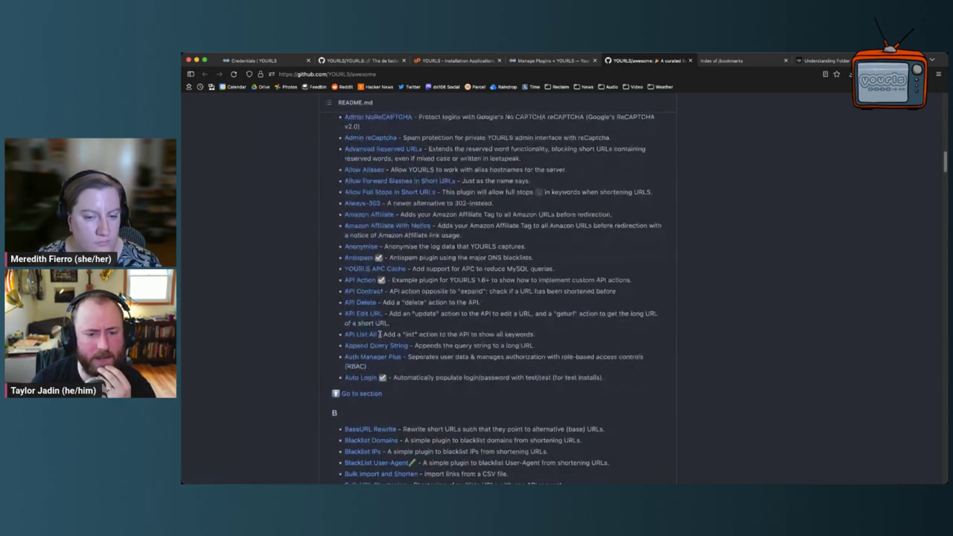
pyautogui.scroll(-5, 393, 320)
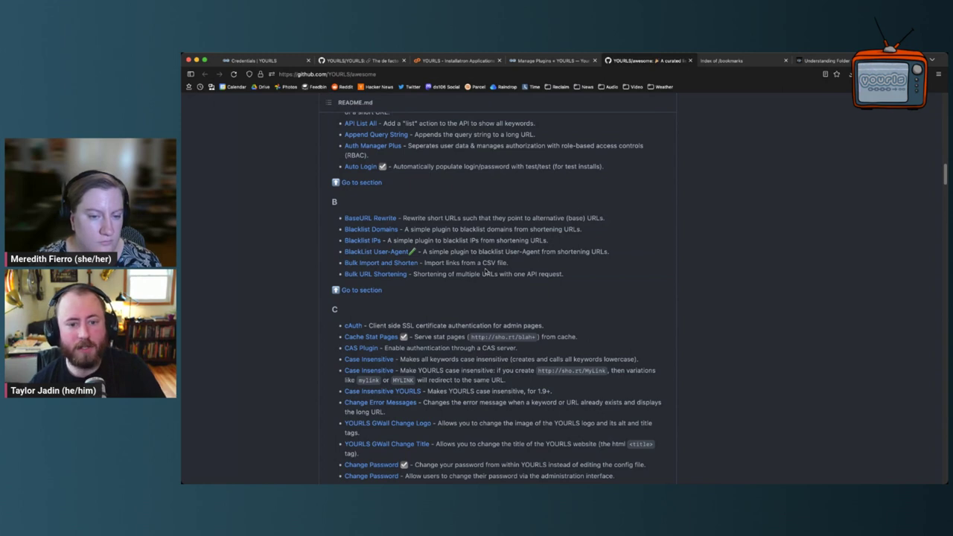
pyautogui.scroll(-3, 481, 270)
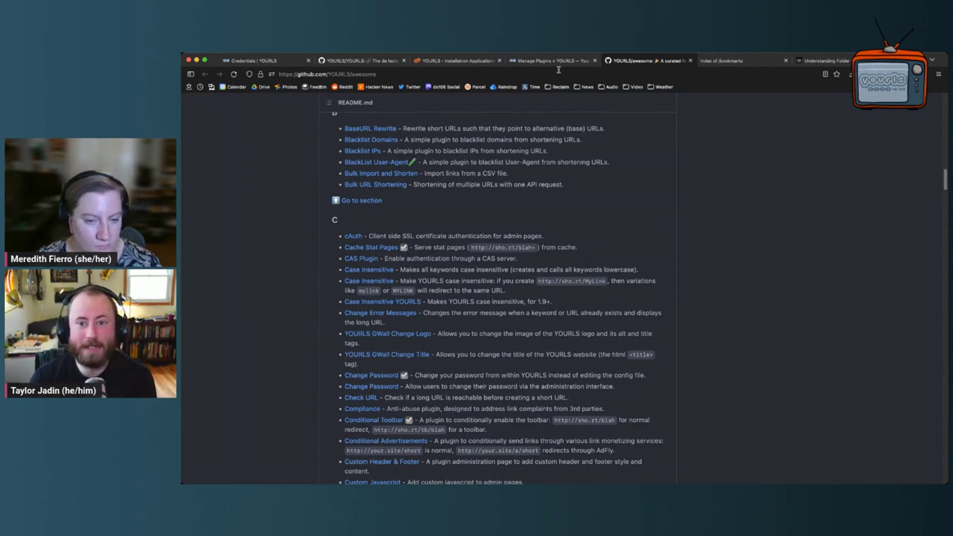
pyautogui.click(558, 64)
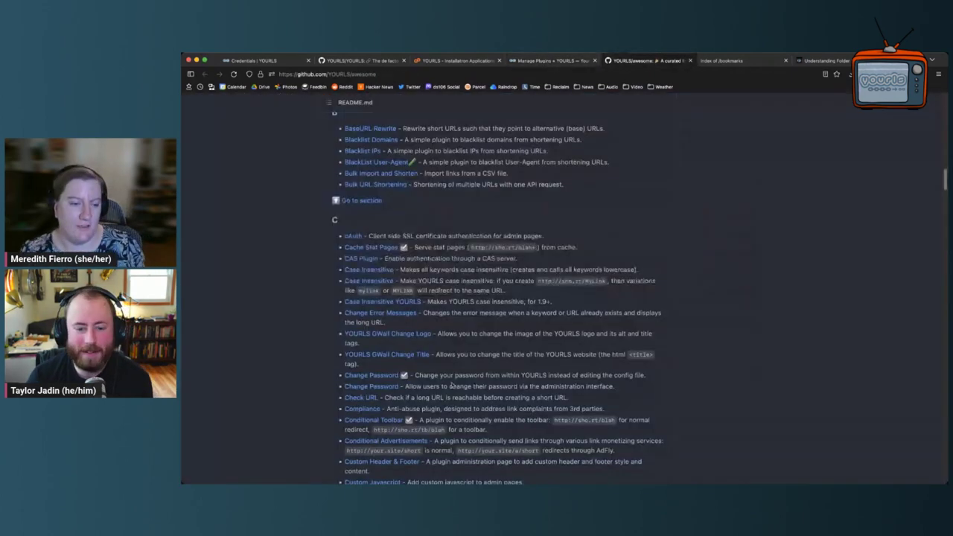
pyautogui.click(648, 61)
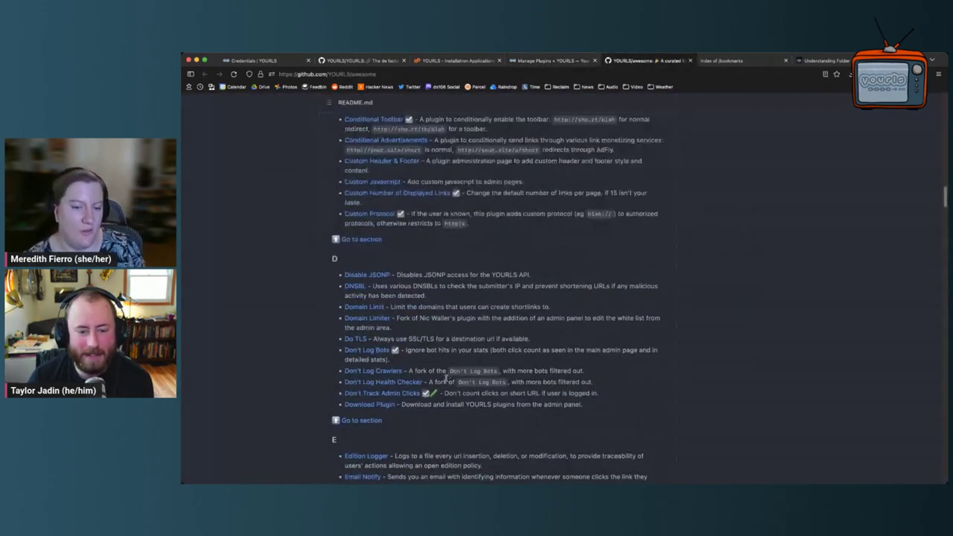
# - Highlight the Change Password plugin entry and its description in the awesome-YOURLS list
pyautogui.scroll(-5, 423, 365)
pyautogui.scroll(5, 423, 365)
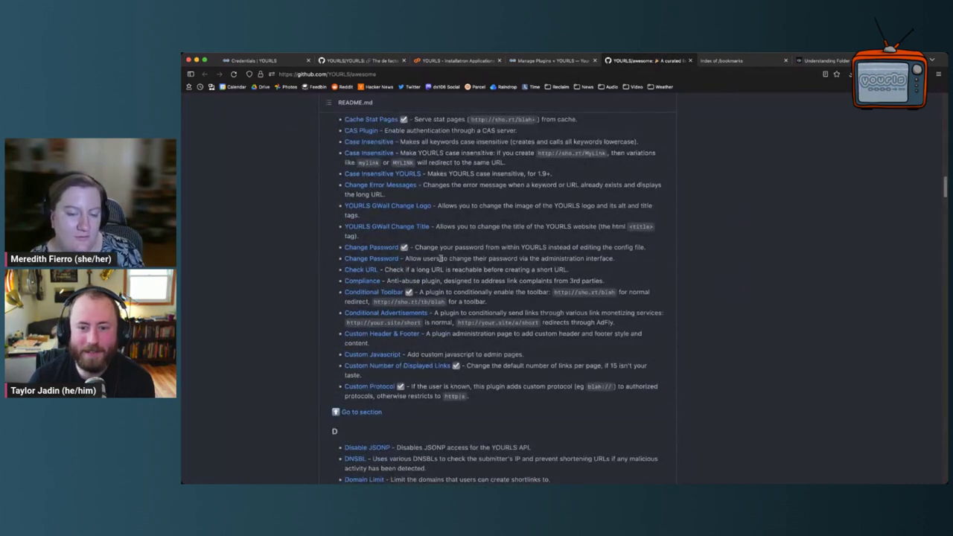
pyautogui.moveTo(427, 248); pyautogui.dragTo(550, 248)
pyautogui.click(543, 248)
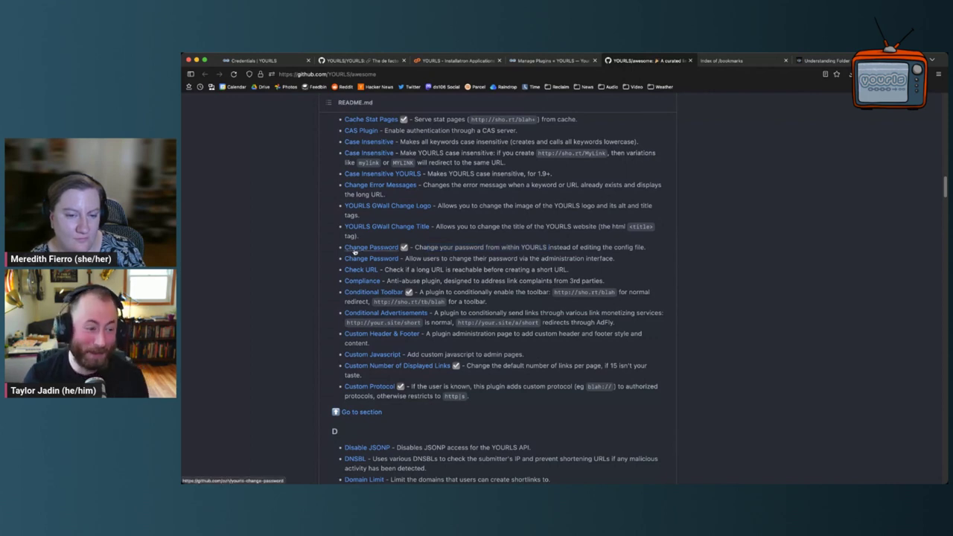
pyautogui.tripleClick(616, 248)
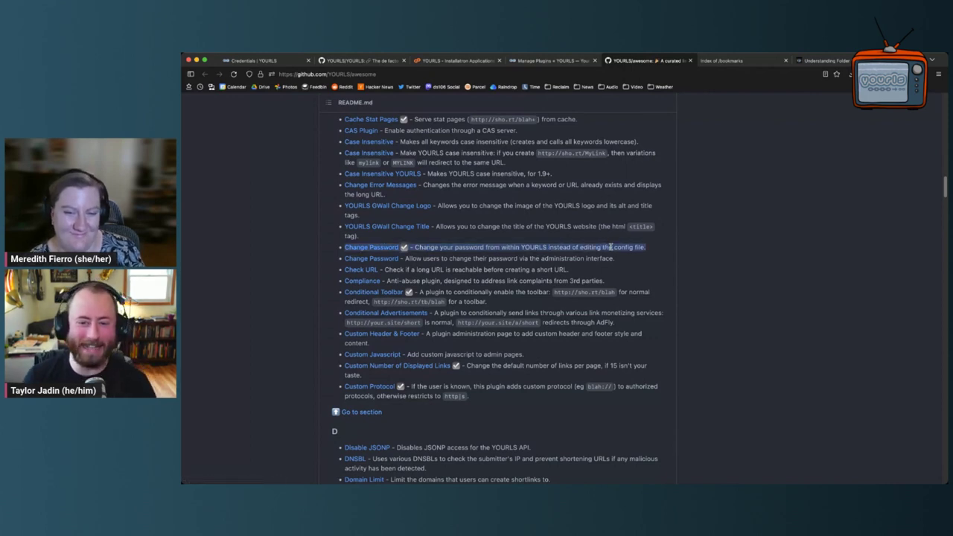
pyautogui.click(608, 247)
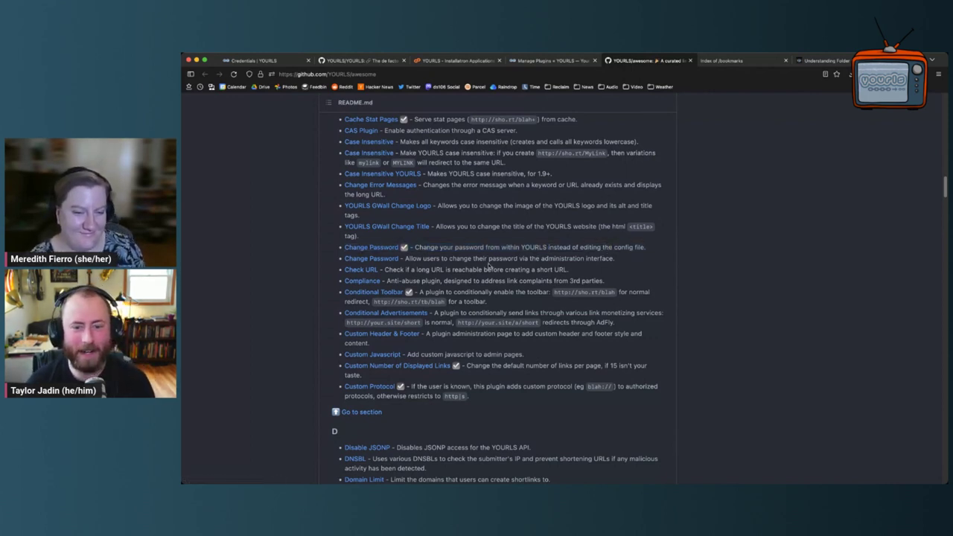
# - Read plugin entries through section R, marking the LDAP plugin, then return to the YOURLS Plugins tab
pyautogui.scroll(-2, 488, 279)
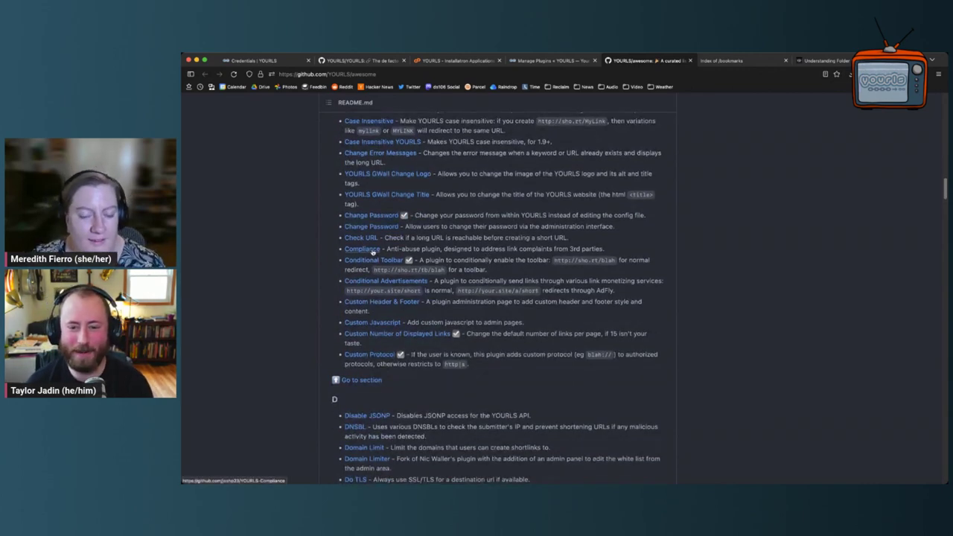
pyautogui.scroll(-5, 492, 296)
pyautogui.scroll(-4, 492, 295)
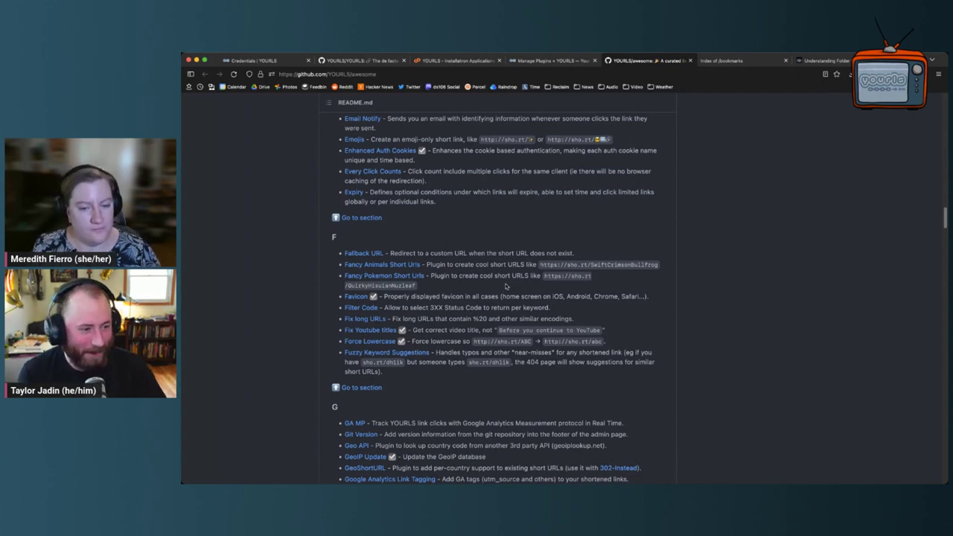
pyautogui.scroll(-5, 506, 286)
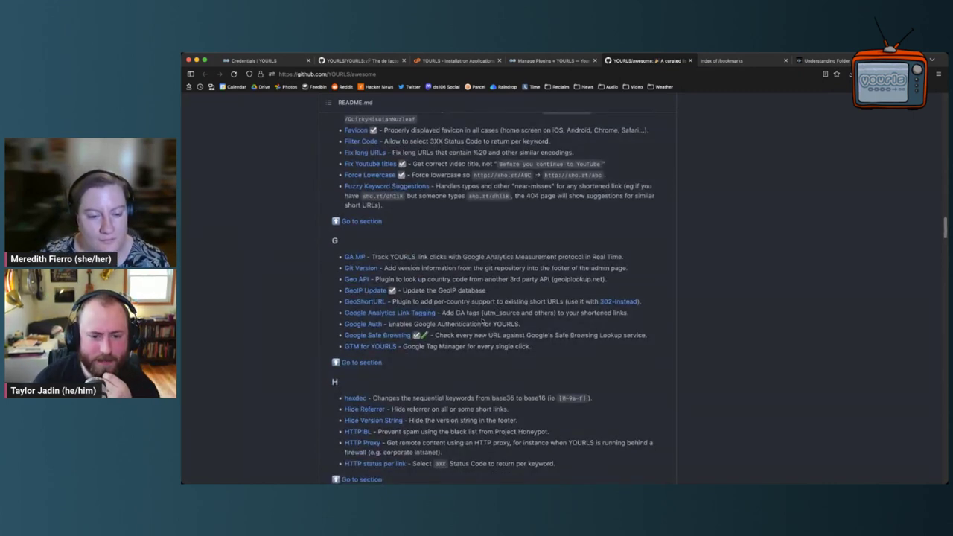
pyautogui.scroll(-5, 488, 321)
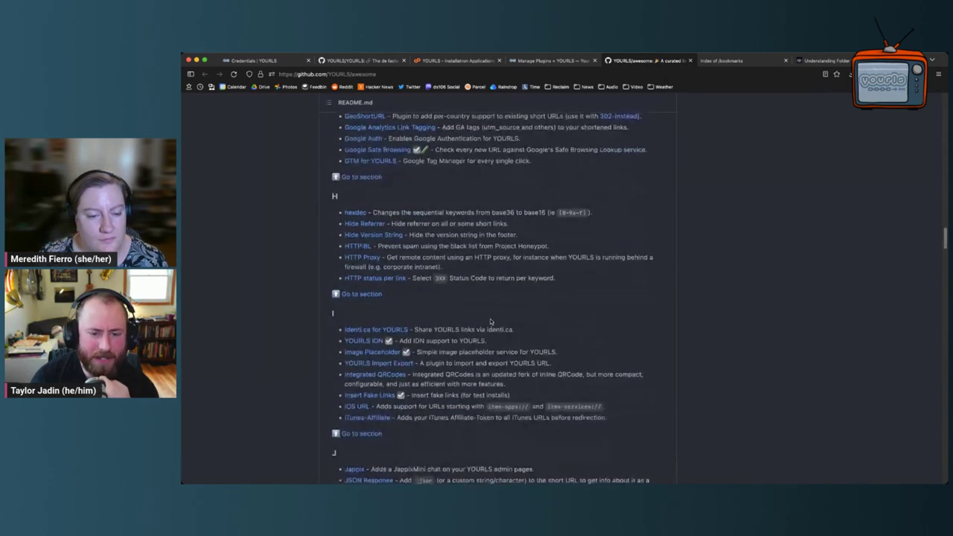
pyautogui.scroll(-2, 490, 321)
pyautogui.scroll(-5, 488, 323)
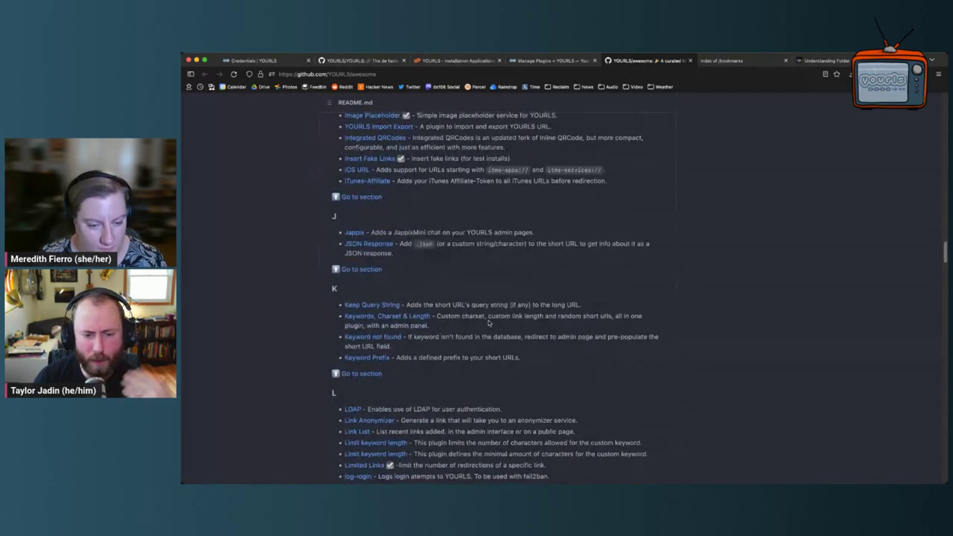
pyautogui.scroll(-2, 484, 327)
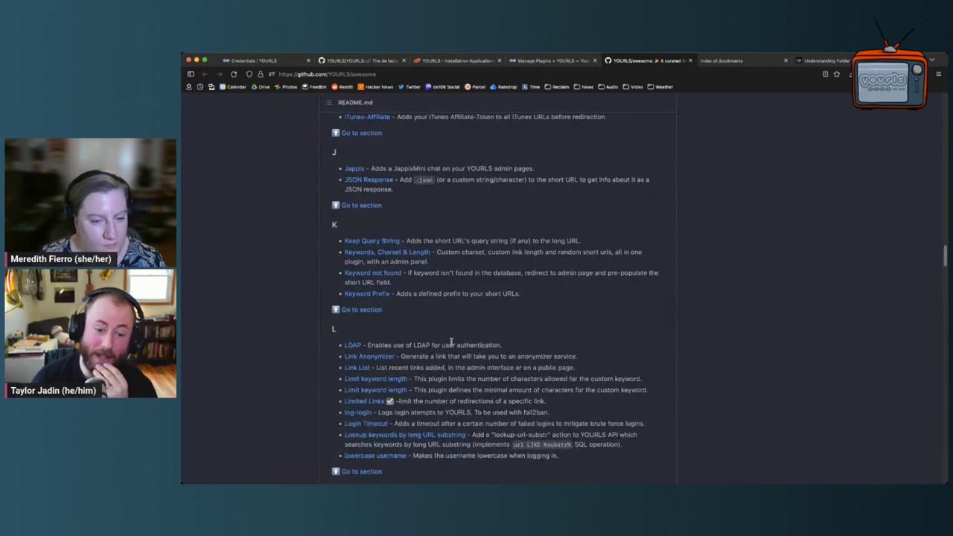
pyautogui.moveTo(395, 345); pyautogui.dragTo(455, 344)
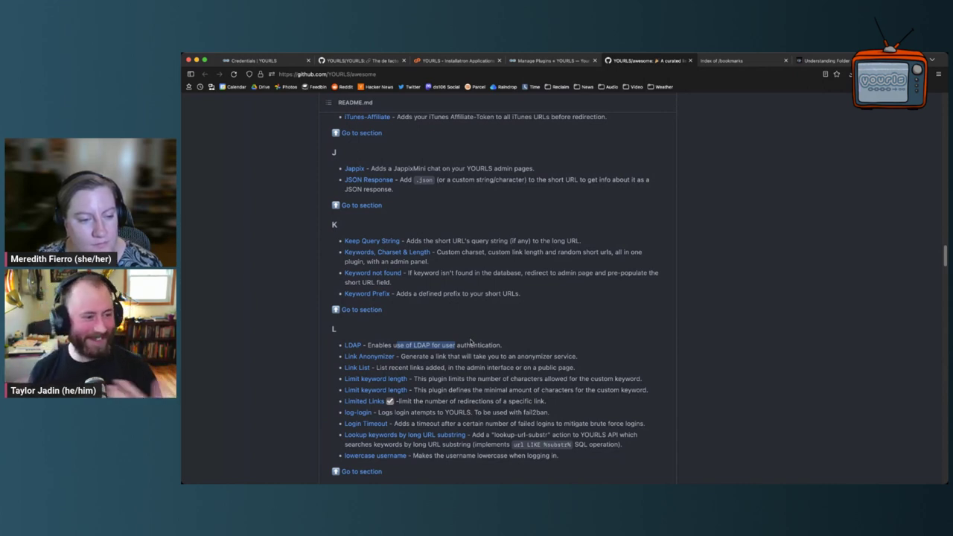
pyautogui.scroll(-2, 474, 347)
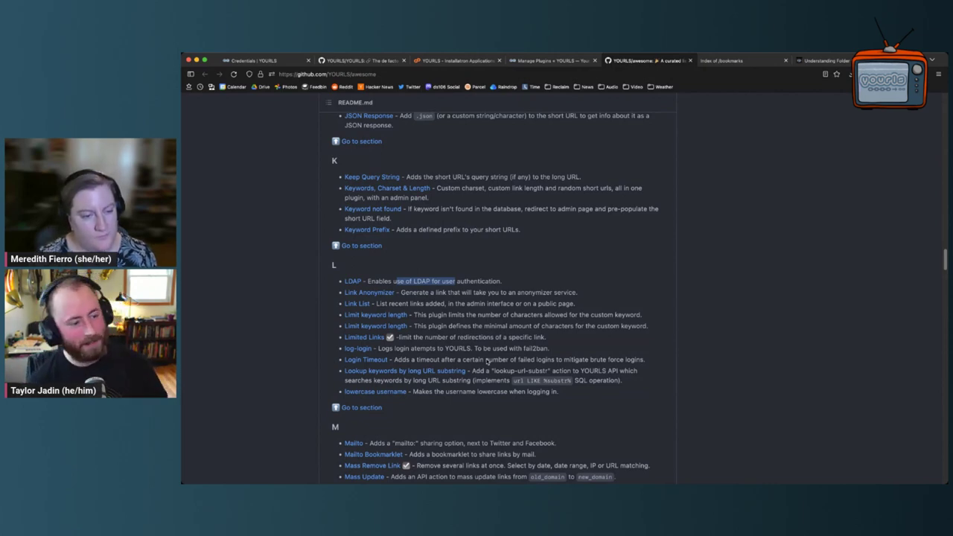
pyautogui.scroll(-10, 476, 350)
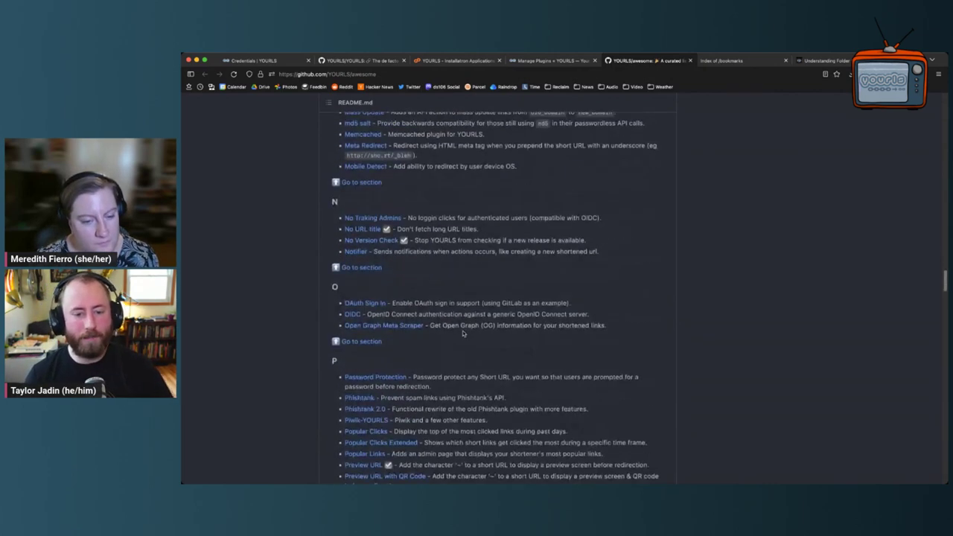
pyautogui.scroll(-8, 463, 334)
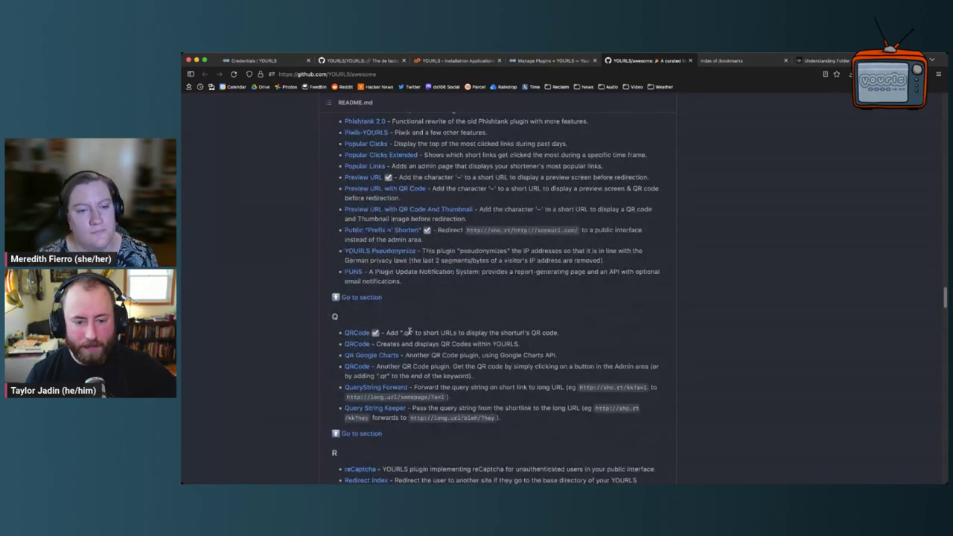
pyautogui.scroll(-3, 409, 332)
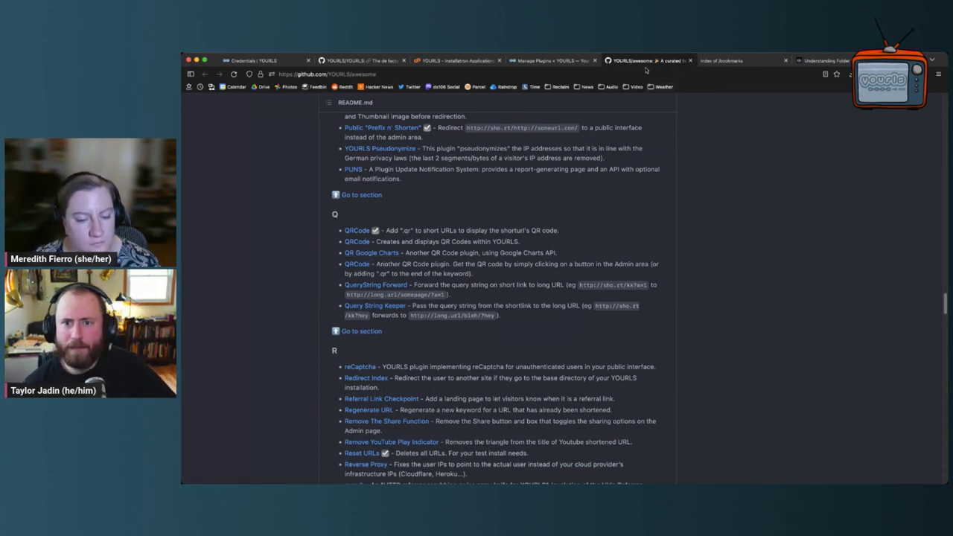
pyautogui.click(555, 60)
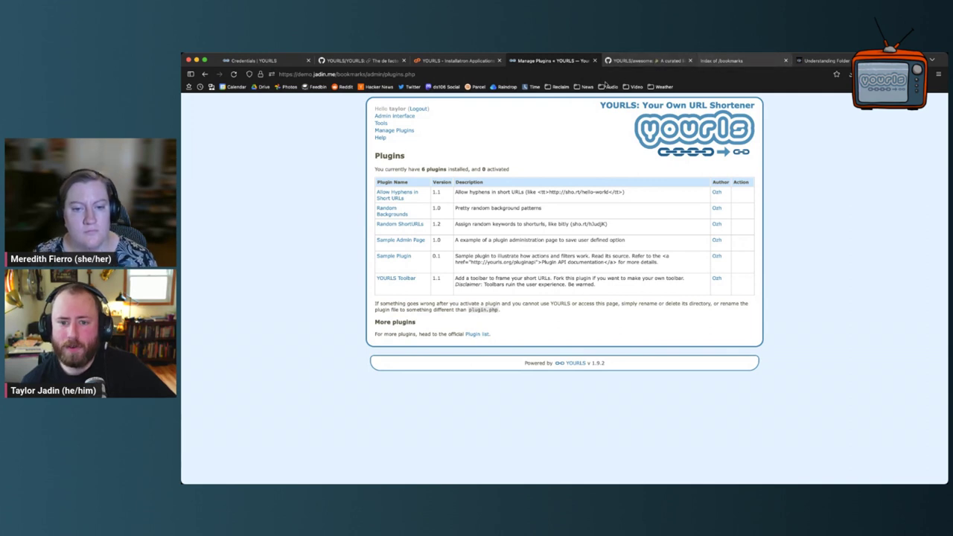
# - Delete the yourls short link from the admin list and open the ozh link's statistics
pyautogui.click(383, 117)
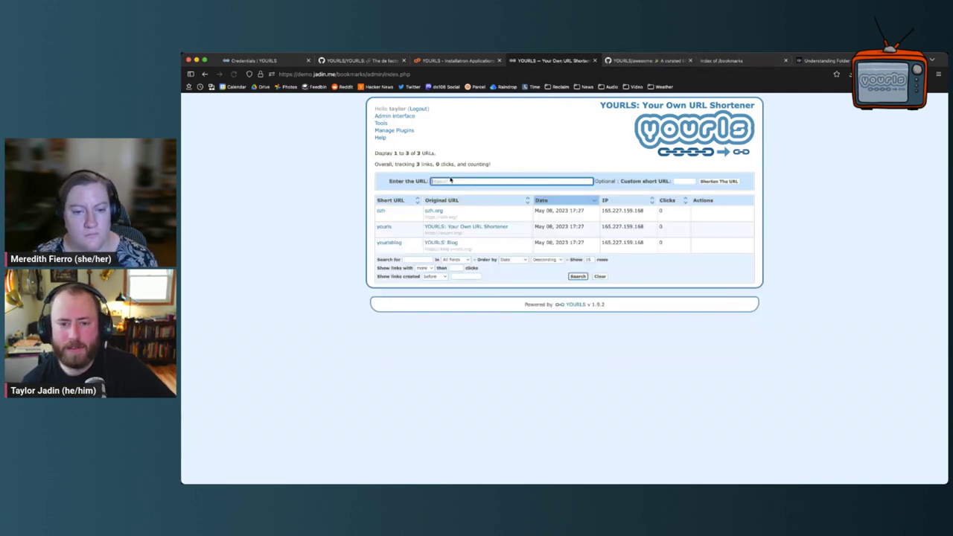
pyautogui.moveTo(719, 215)
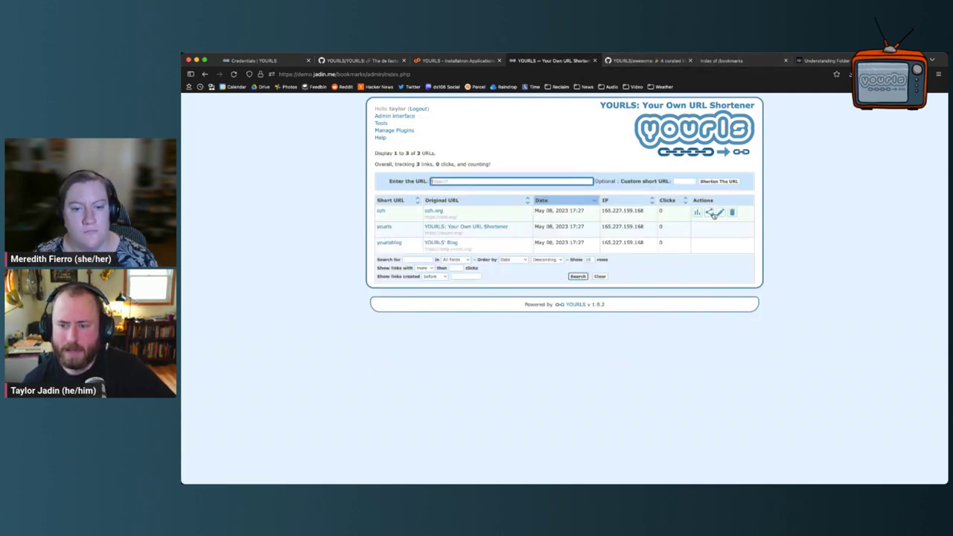
pyautogui.click(732, 228)
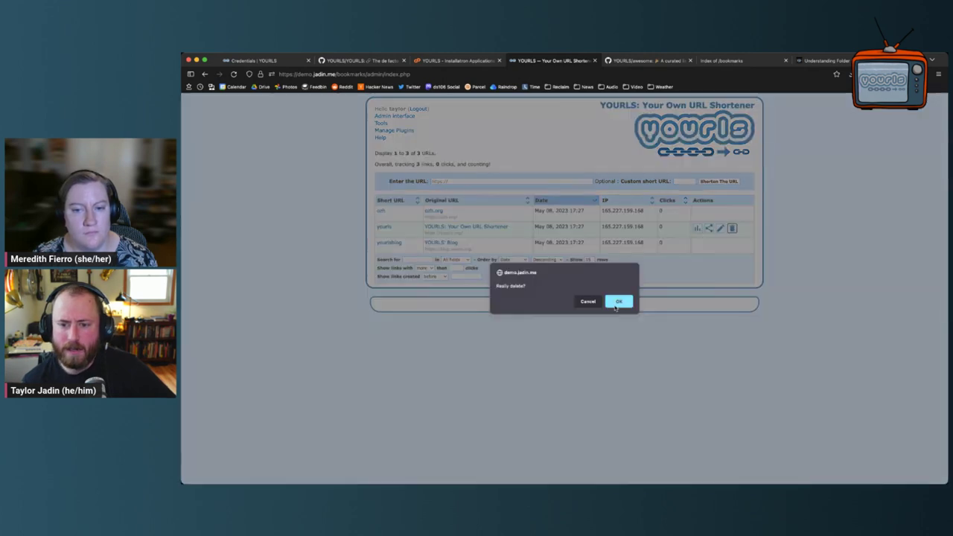
pyautogui.click(618, 300)
pyautogui.click(689, 212)
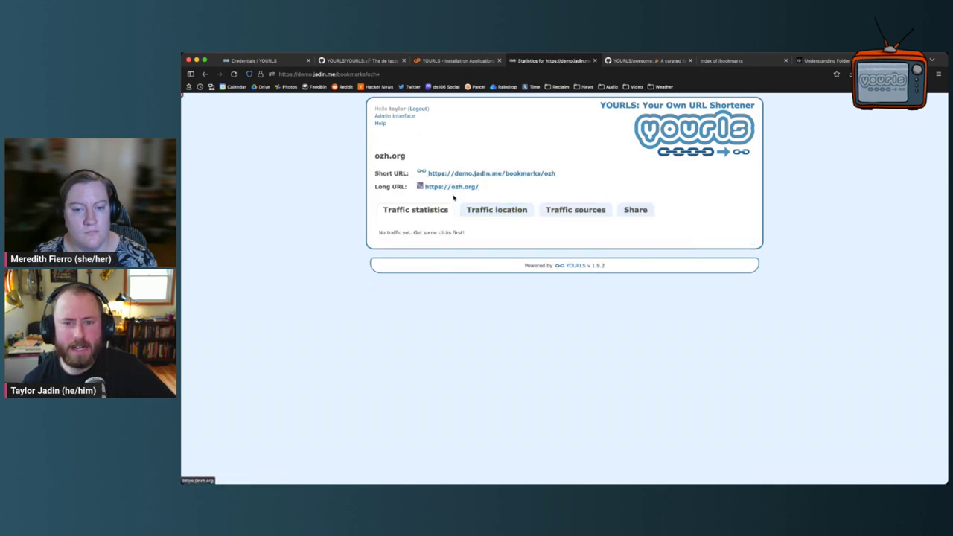
# - Test the ozh redirect by loading demo.jadin.me/bookmarks/ozh in a new tab, then close it
pyautogui.press('super+bracketleft')
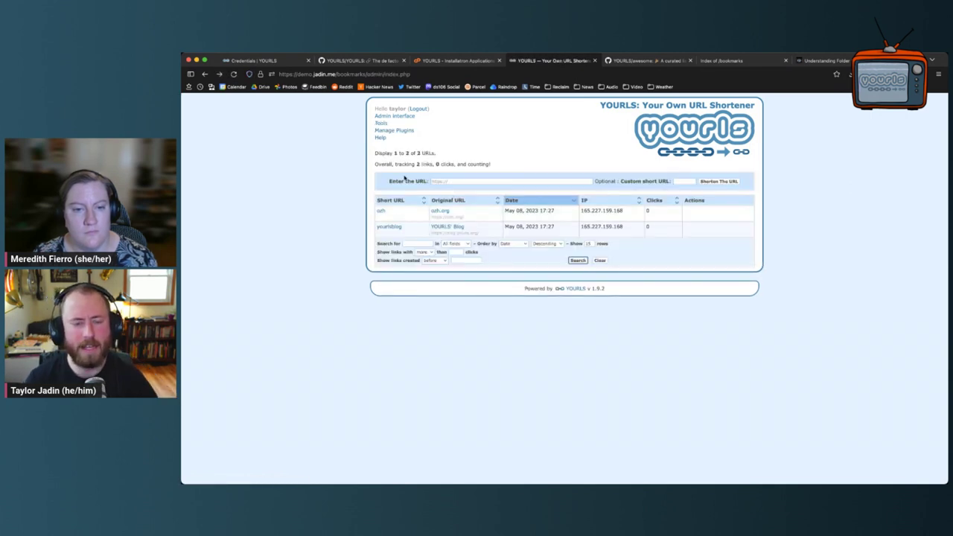
pyautogui.doubleClick(382, 211)
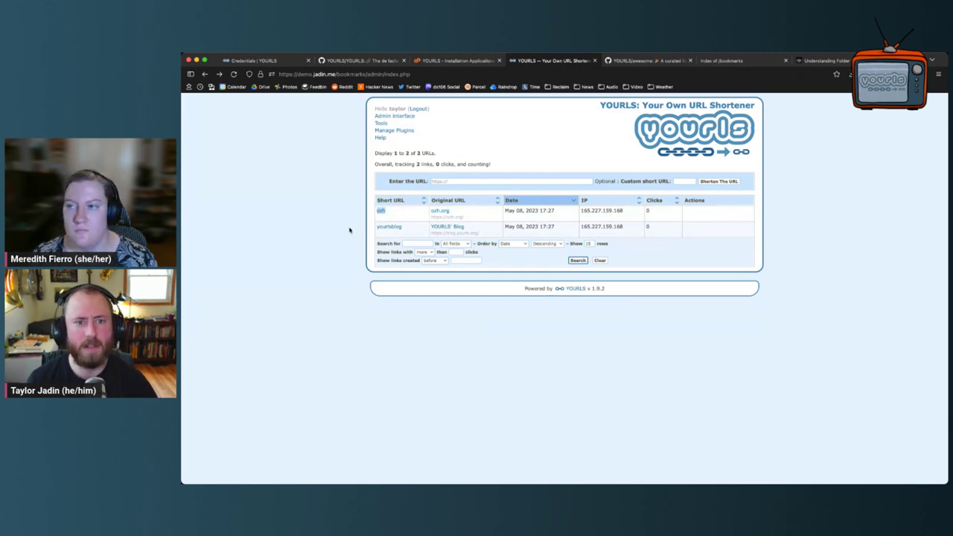
pyautogui.press('super+t')
pyautogui.write('demo.jadin.me/')
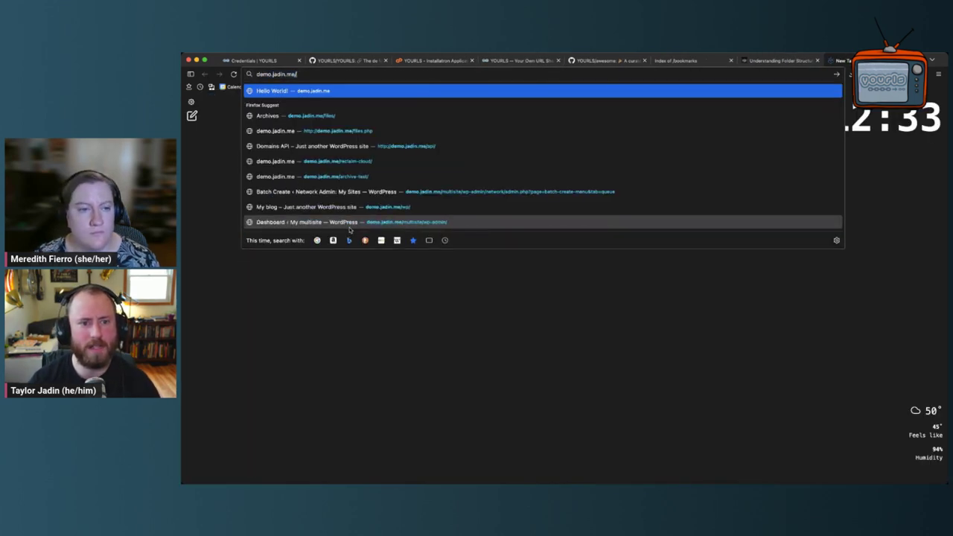
pyautogui.write('bookmarks/')
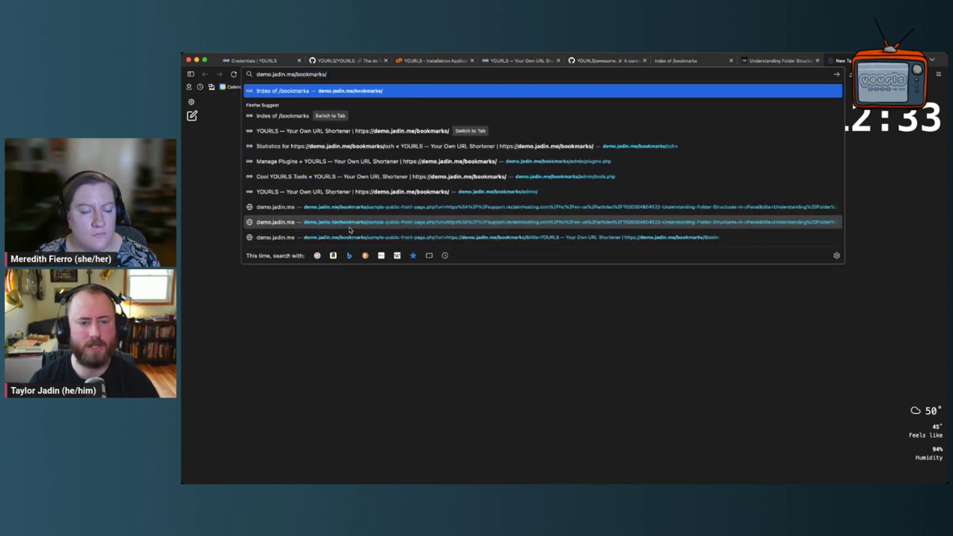
pyautogui.write('ozh')
pyautogui.press('Return')
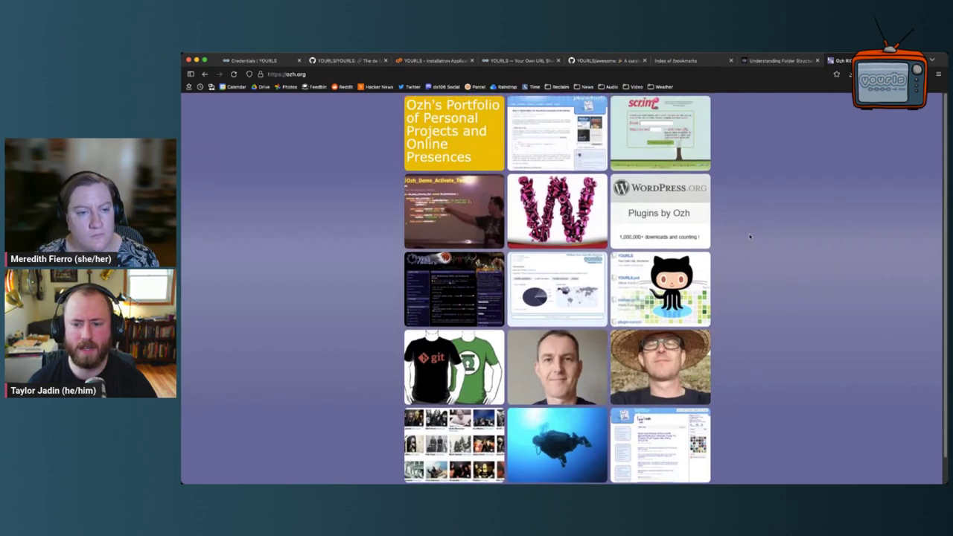
pyautogui.hotkey('ctrl', 'w')
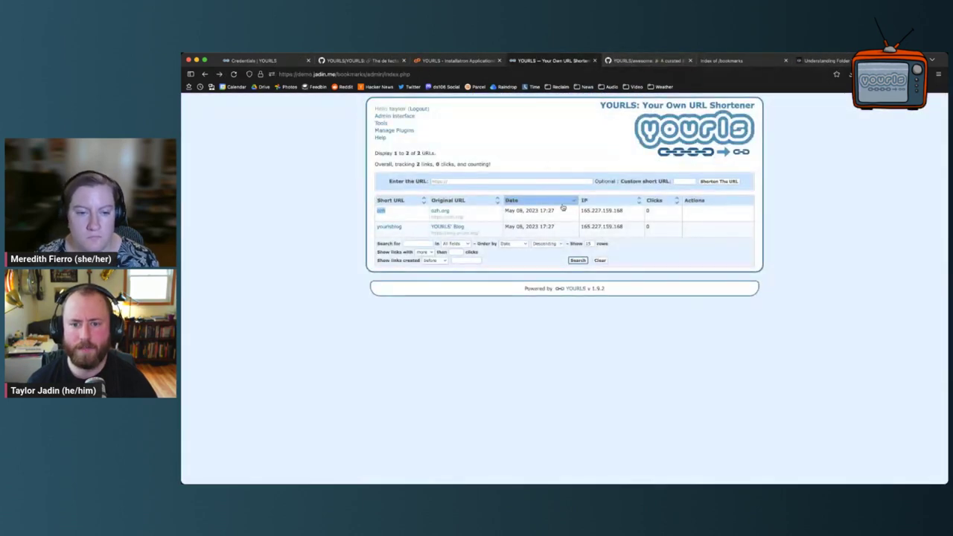
# - Refresh the admin link list and open ozh's statistics, now showing 1 hit
pyautogui.hotkey('ctrl', 'r')
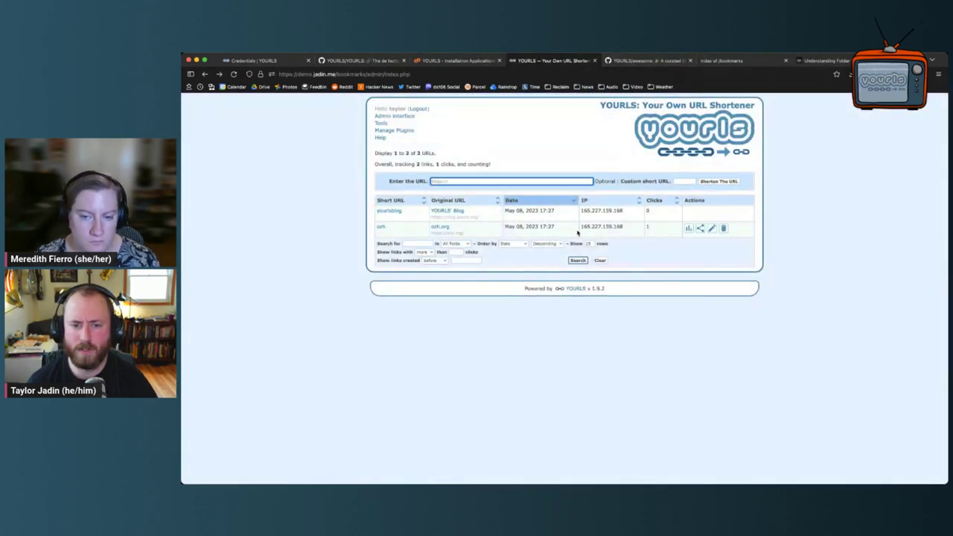
pyautogui.hotkey('ctrl', 'r')
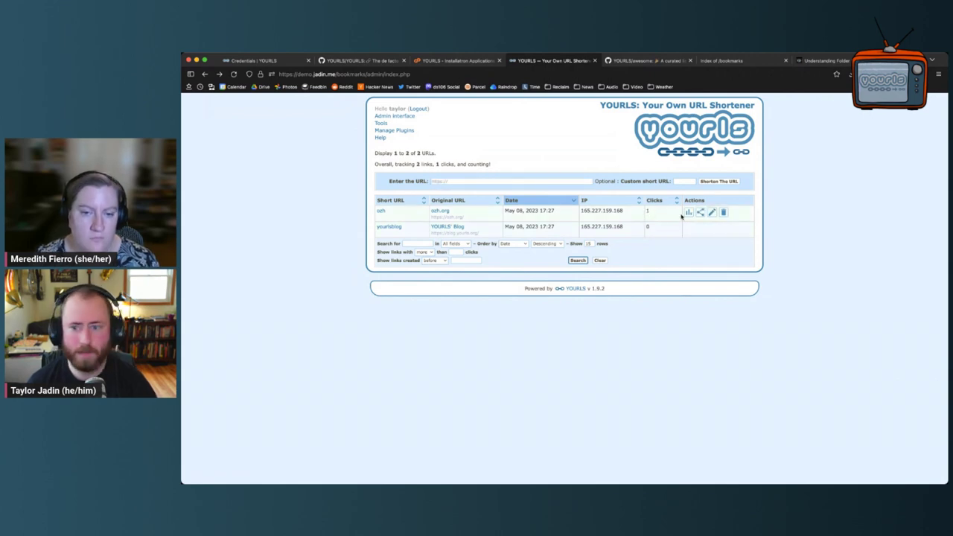
pyautogui.click(689, 213)
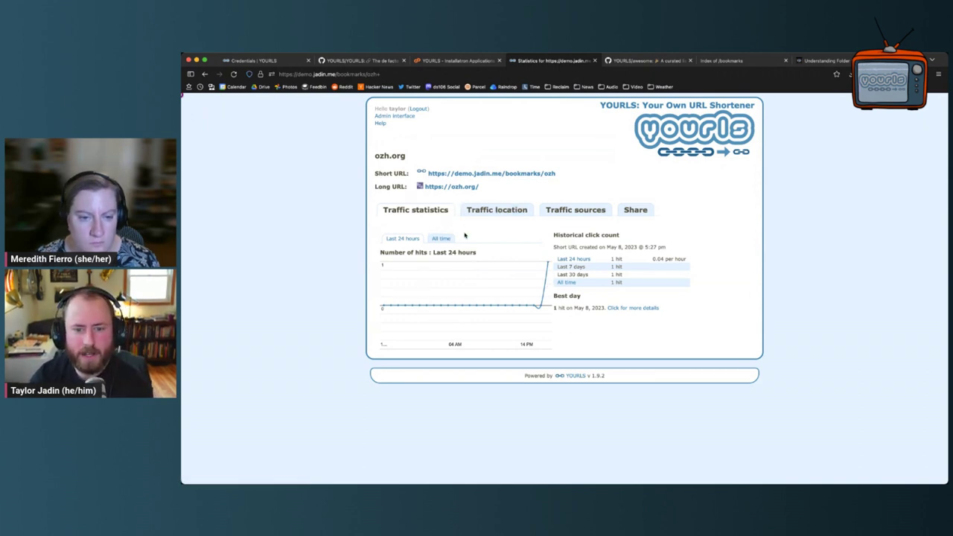
# - Check ozh's Traffic location, Traffic sources and Share tabs, copy its short link, and return to the list
pyautogui.click(498, 212)
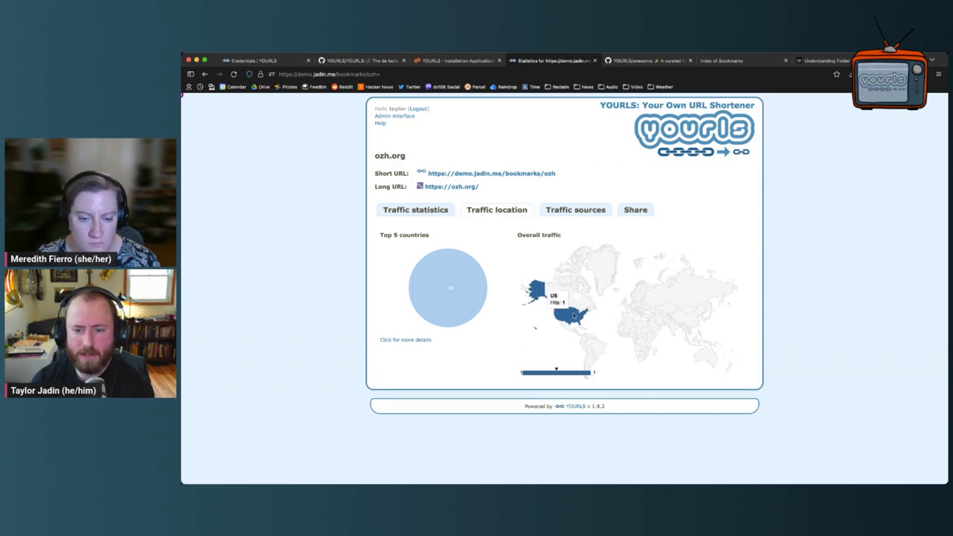
pyautogui.click(560, 212)
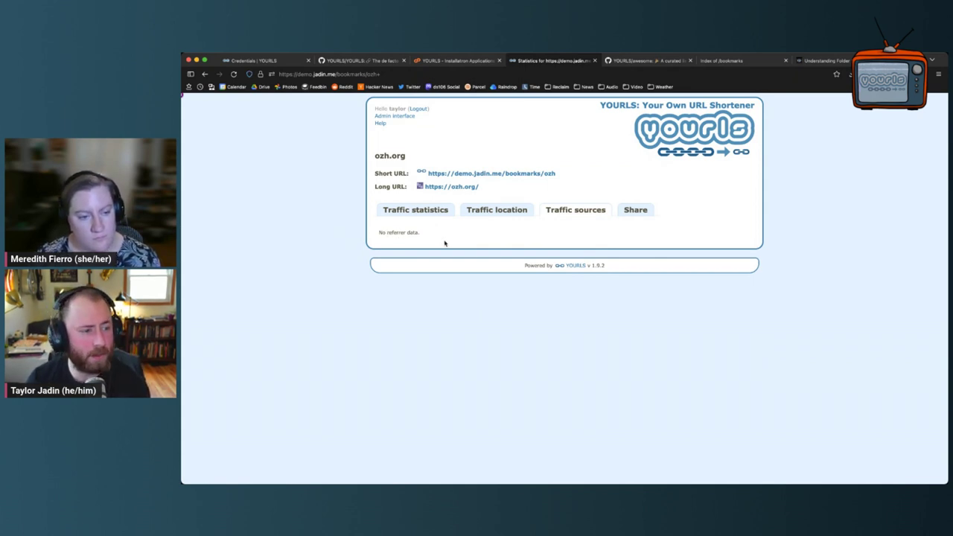
pyautogui.click(630, 212)
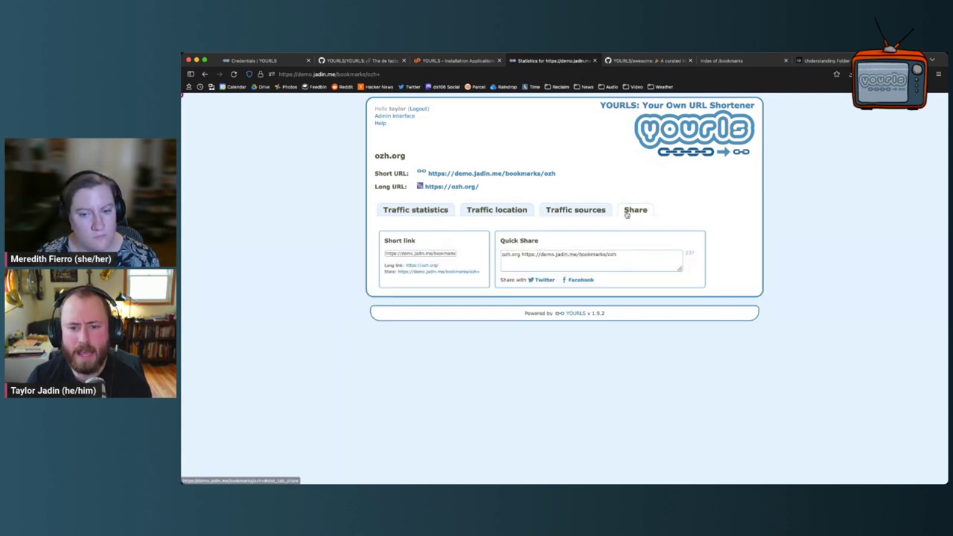
pyautogui.click(449, 253)
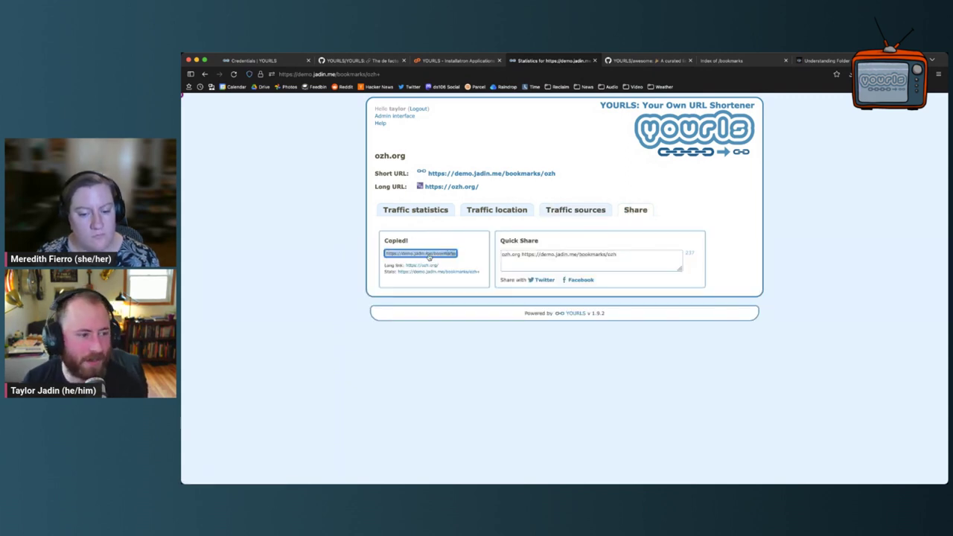
pyautogui.click(415, 213)
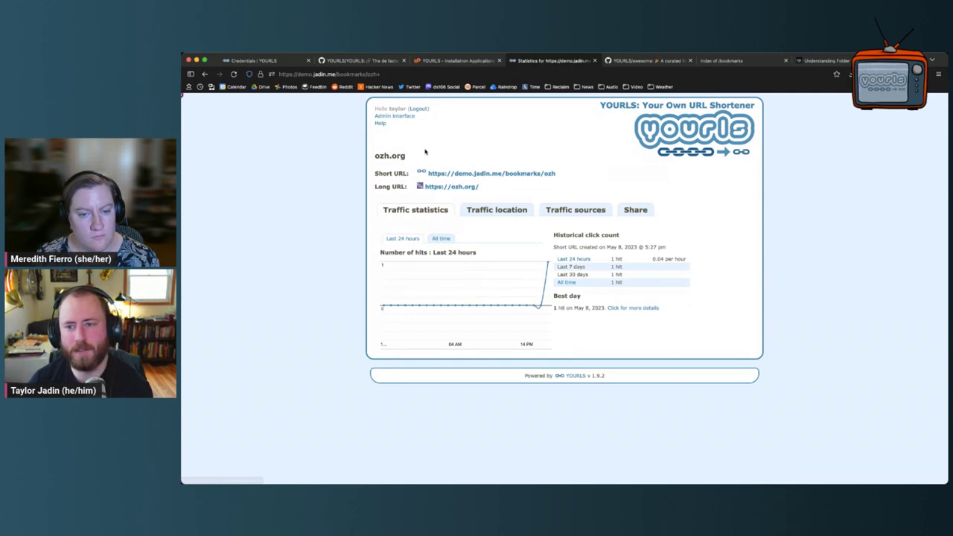
pyautogui.press('super+bracketleft')
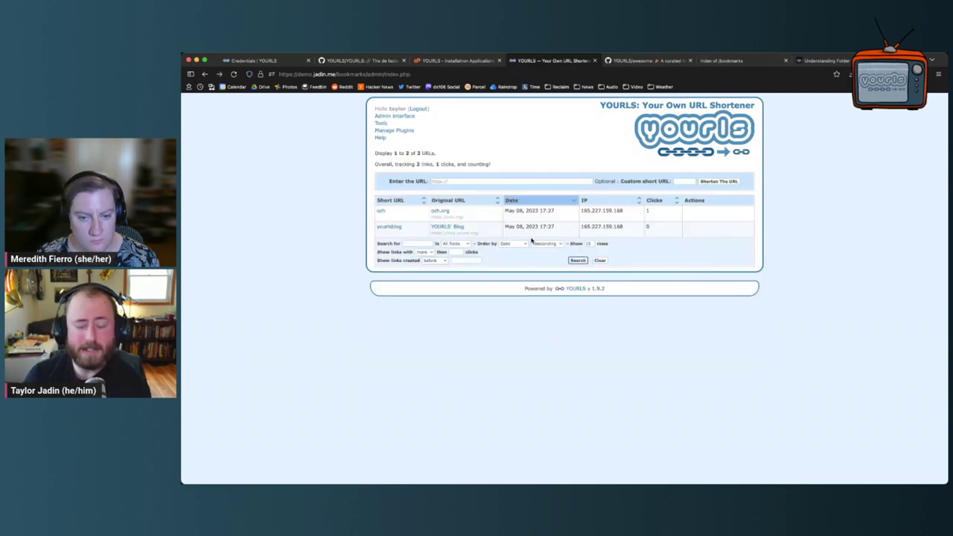
# - Load the bare demo.jadin.me/bookmarks/ address to see its raw file index, then return to cPanel
pyautogui.click(544, 71)
pyautogui.press('Right')
pyautogui.hotkey('shift', 'alt', 'Left')
pyautogui.hotkey('shift', 'alt', 'Left')
pyautogui.hotkey('shift', 'alt', 'Left')
pyautogui.press('BackSpace')
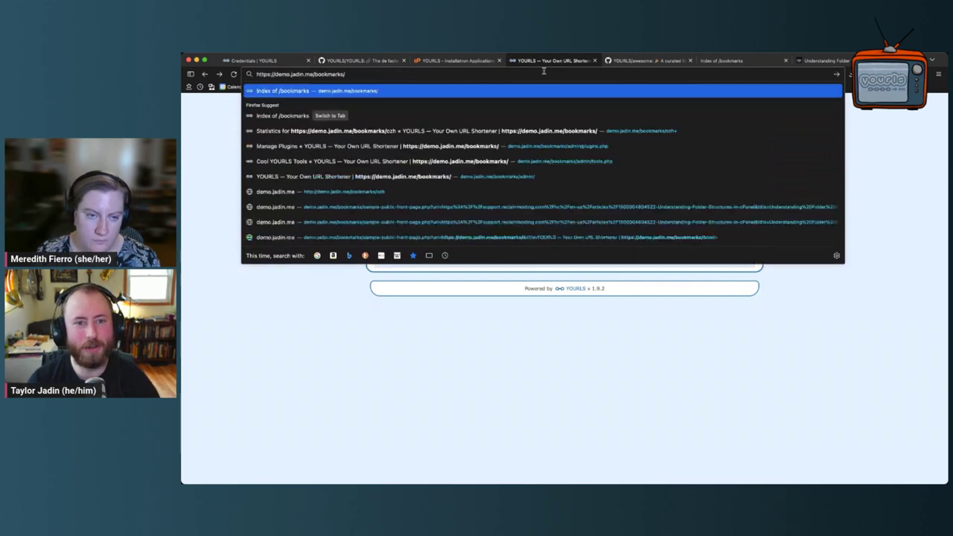
pyautogui.press('Return')
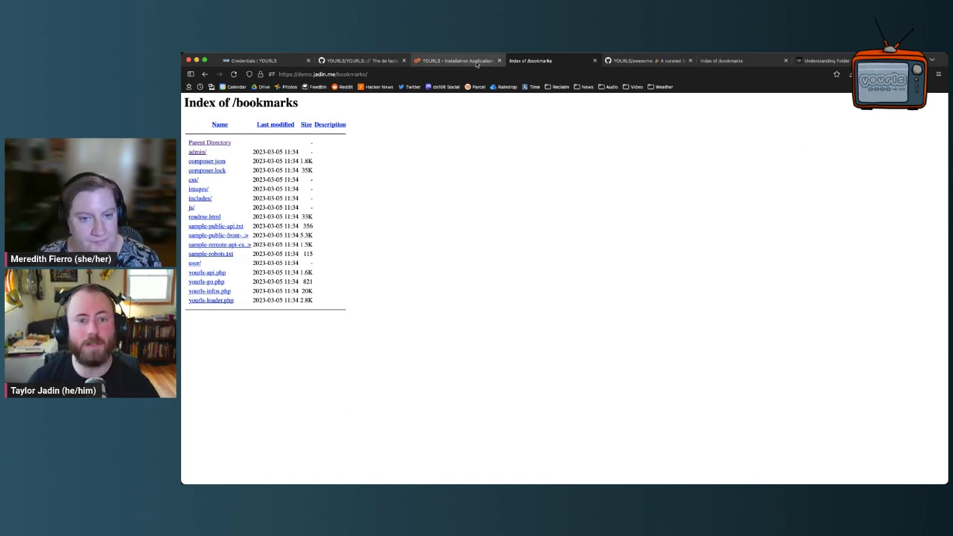
pyautogui.click(477, 64)
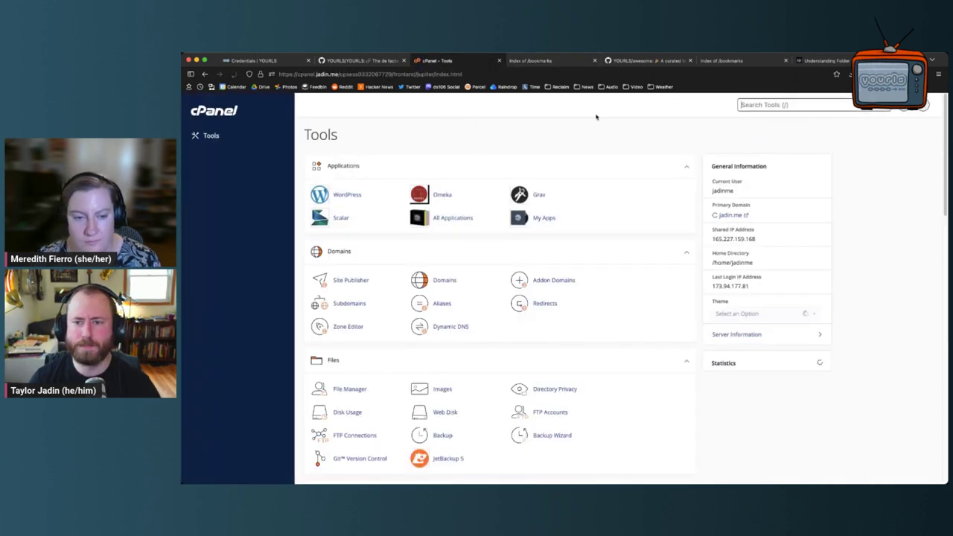
# - Open cPanel File Manager via the Tools search and browse into demo.jadin.me > bookmarks
pyautogui.click(817, 105)
pyautogui.write('file')
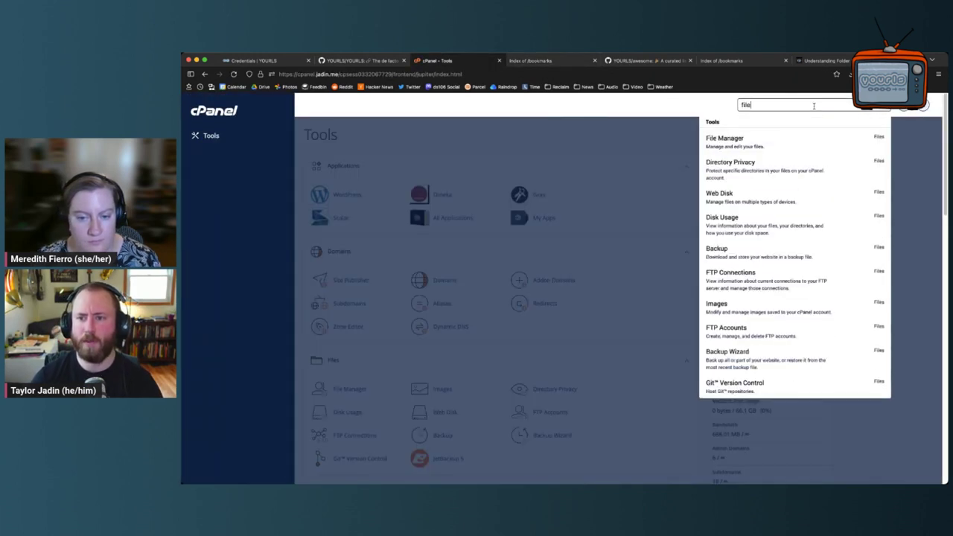
pyautogui.click(743, 138)
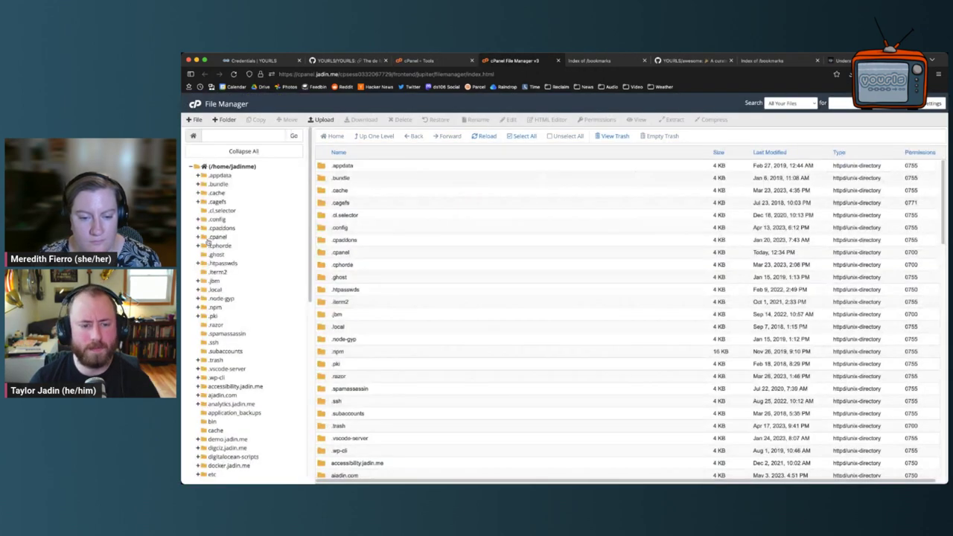
pyautogui.scroll(-5, 233, 433)
pyautogui.scroll(5, 241, 279)
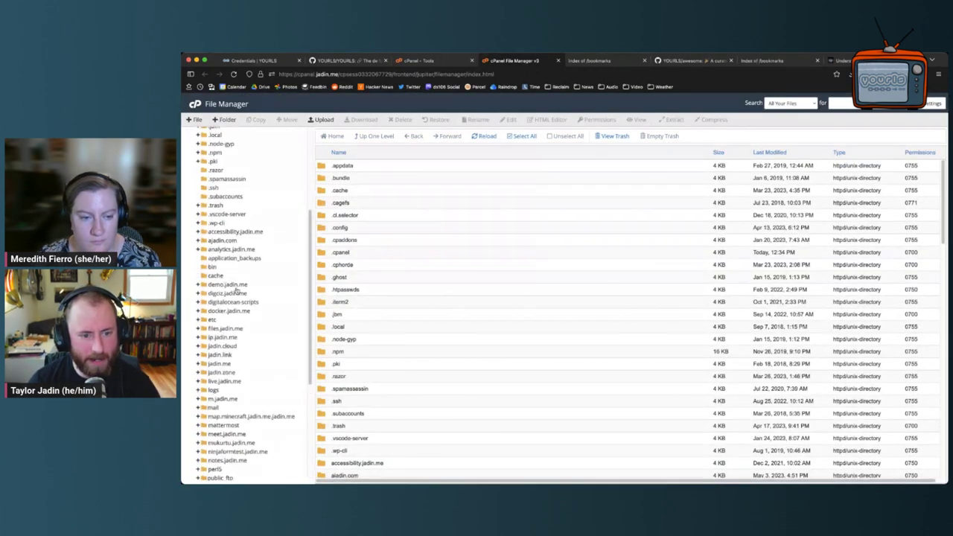
pyautogui.click(227, 285)
pyautogui.scroll(-5, 470, 319)
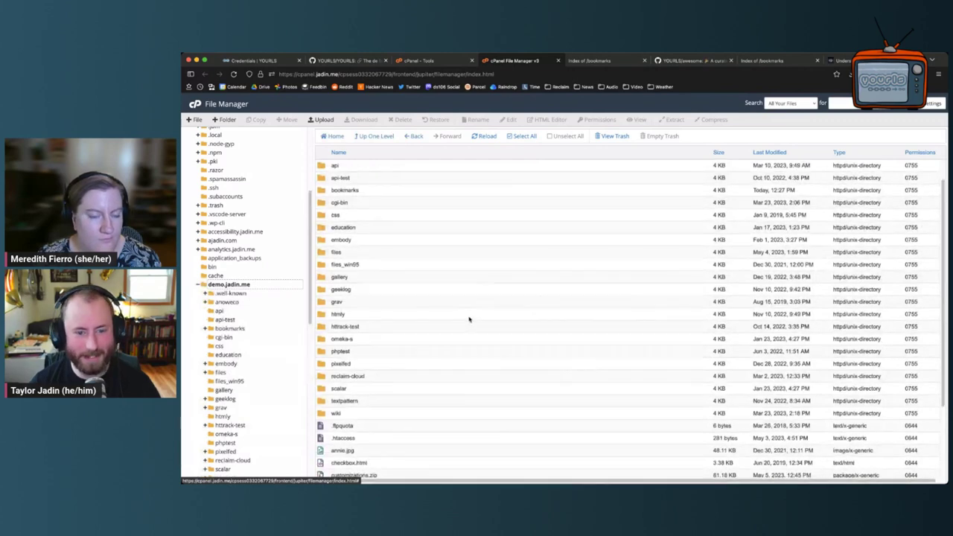
pyautogui.scroll(5, 469, 318)
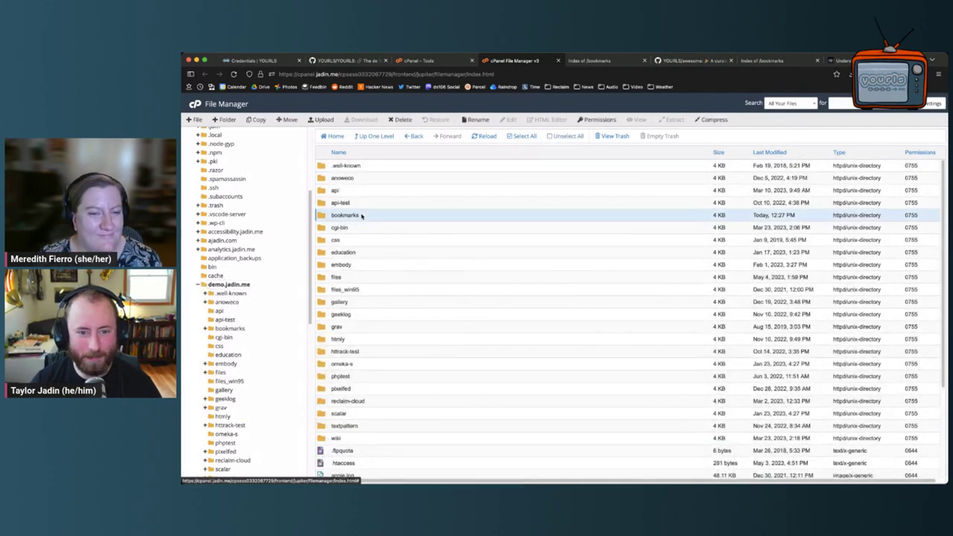
pyautogui.doubleClick(363, 216)
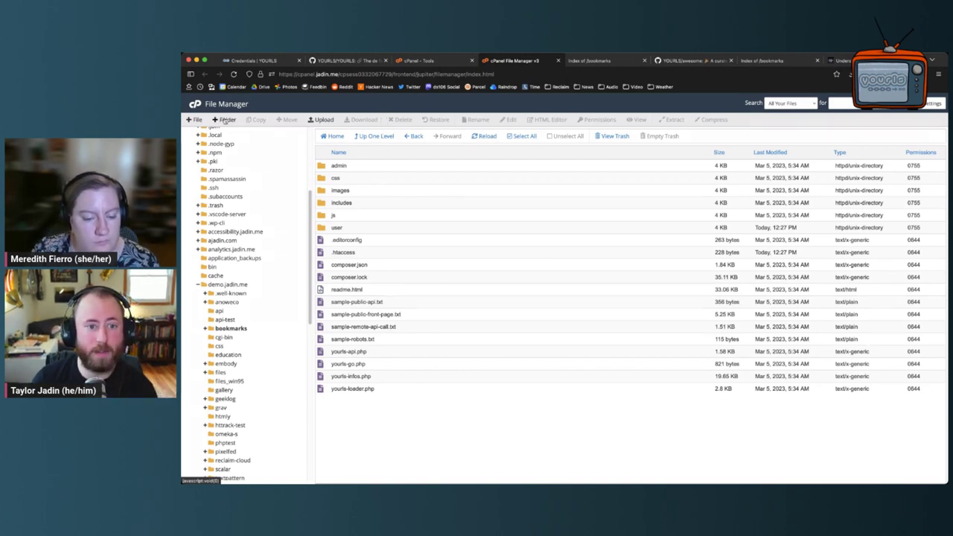
# - Create a new file named index.html in bookmarks and open it in the editor
pyautogui.click(196, 121)
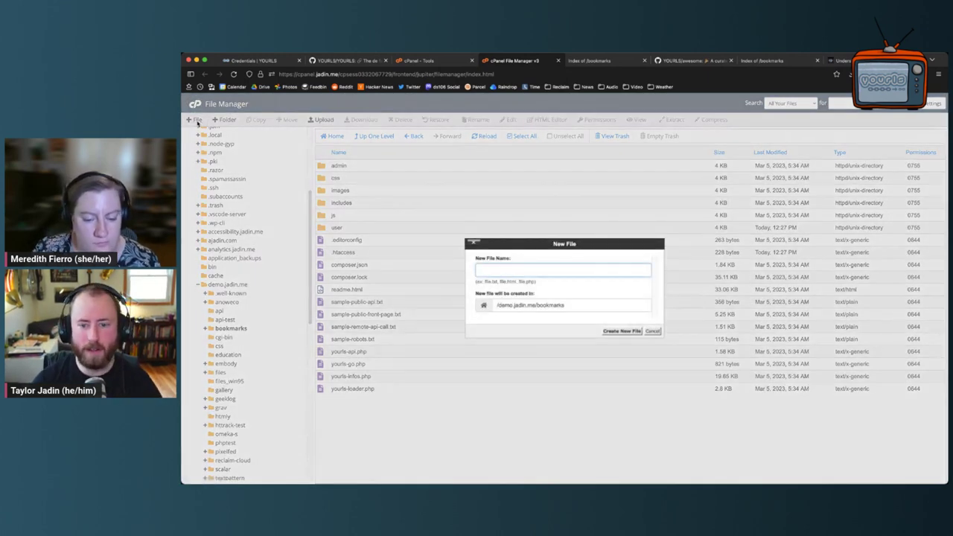
pyautogui.write('index.html')
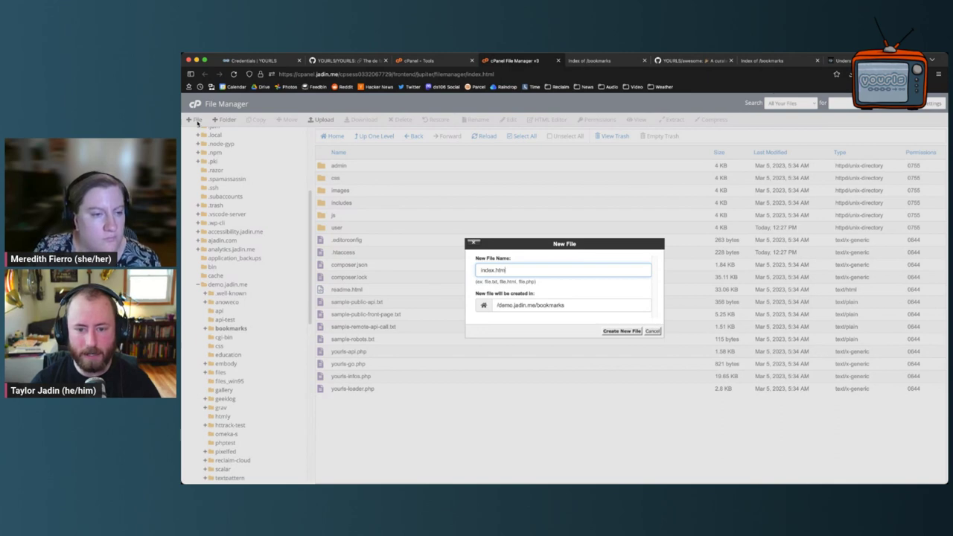
pyautogui.click(640, 331)
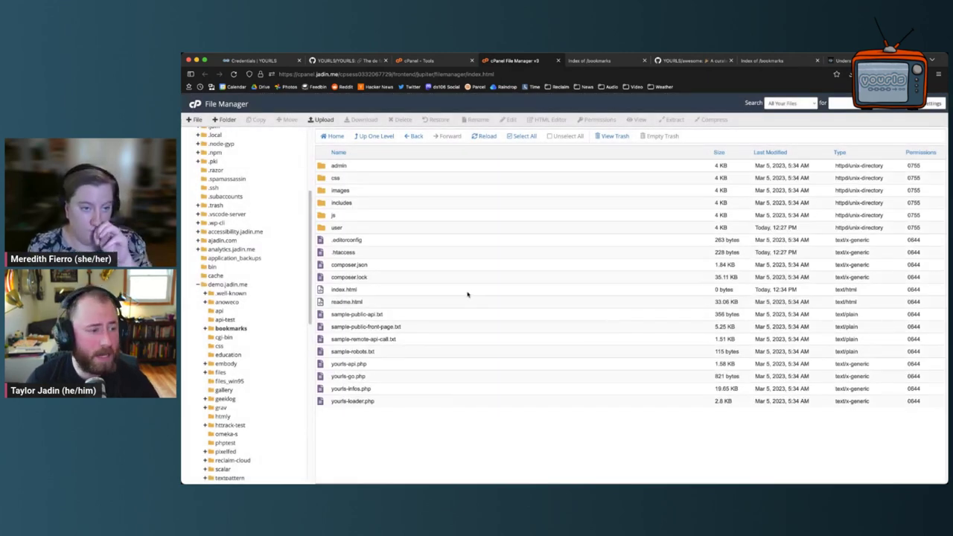
pyautogui.click(400, 294)
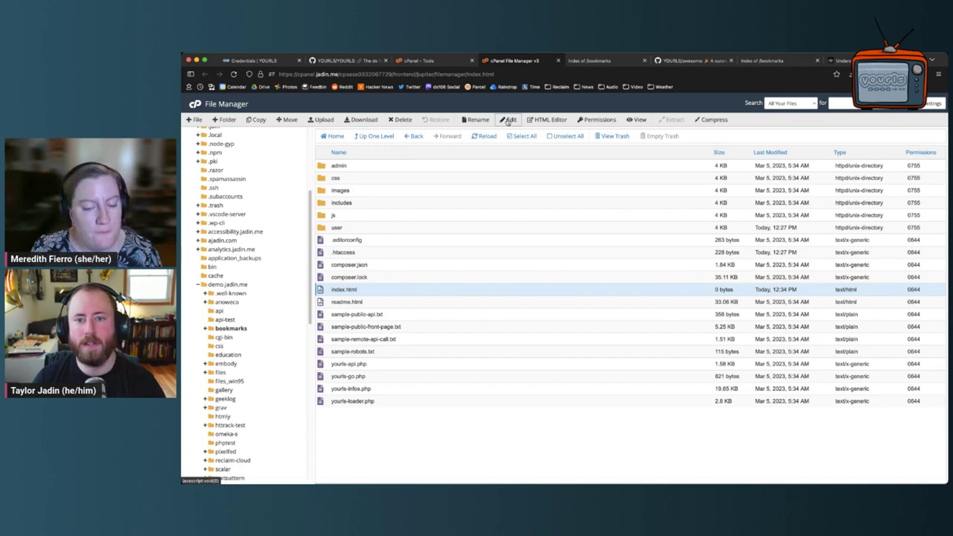
pyautogui.click(509, 120)
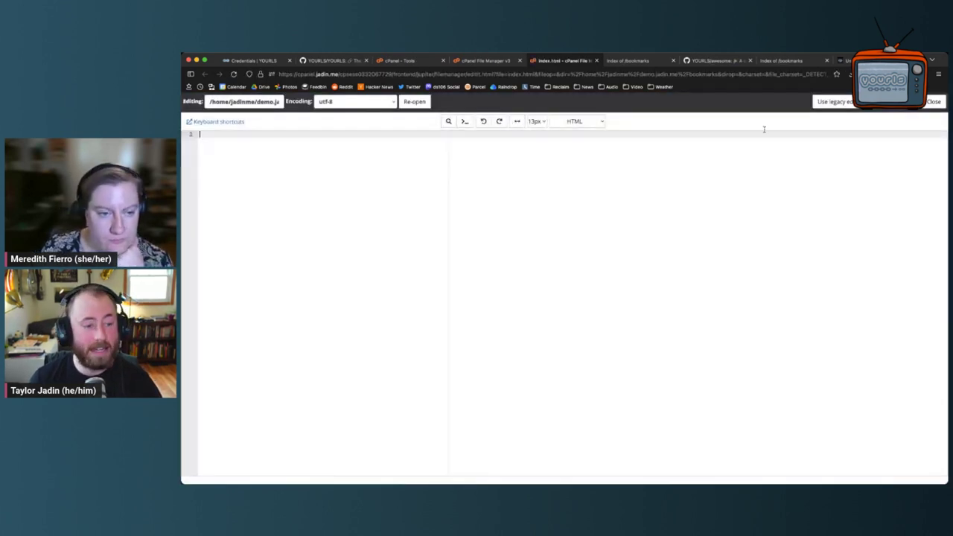
# - Save the empty index.html and reload demo.jadin.me/bookmarks to confirm it now shows a blank page
pyautogui.press('super+s')
pyautogui.click(628, 60)
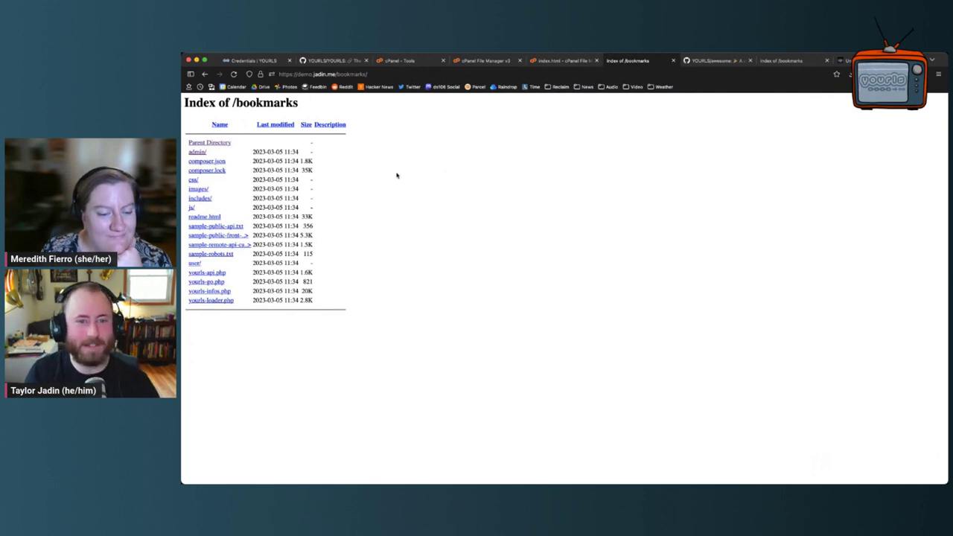
pyautogui.press('super+r')
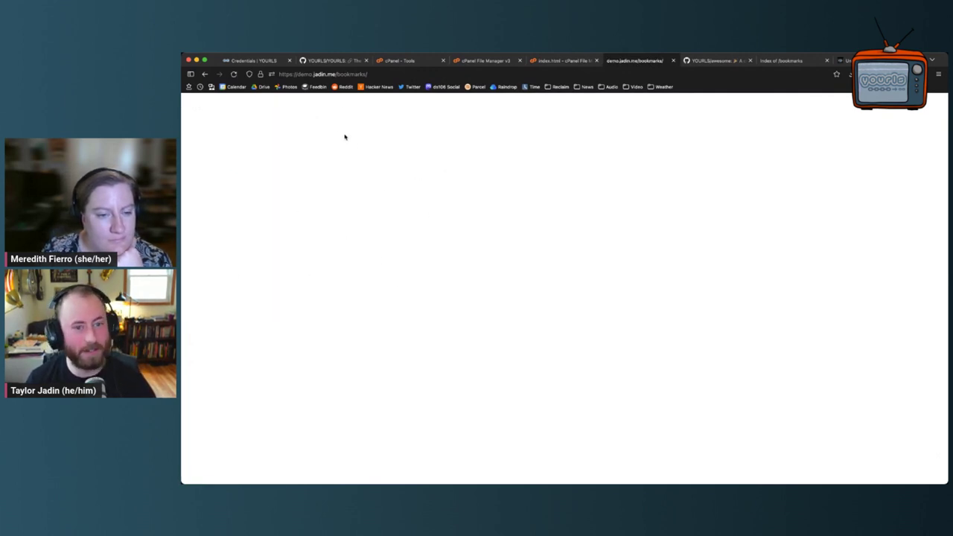
pyautogui.click(325, 74)
pyautogui.press('Return')
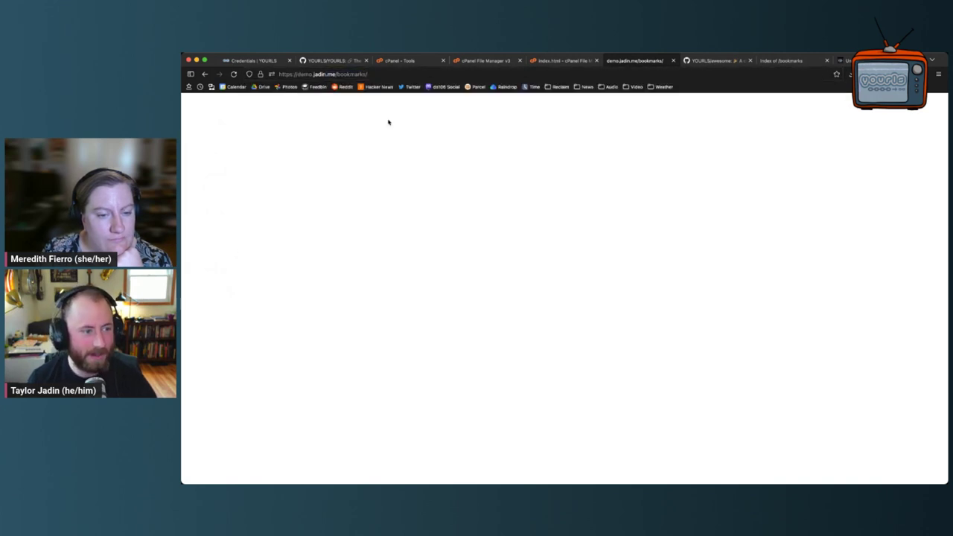
pyautogui.press('super+r')
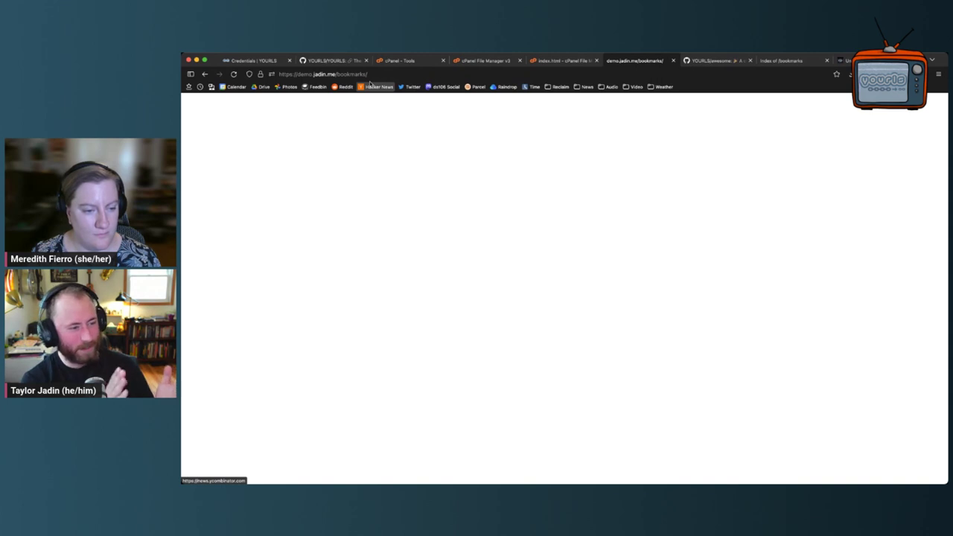
pyautogui.hotkey('ctrl', 'shift', 'Tab')
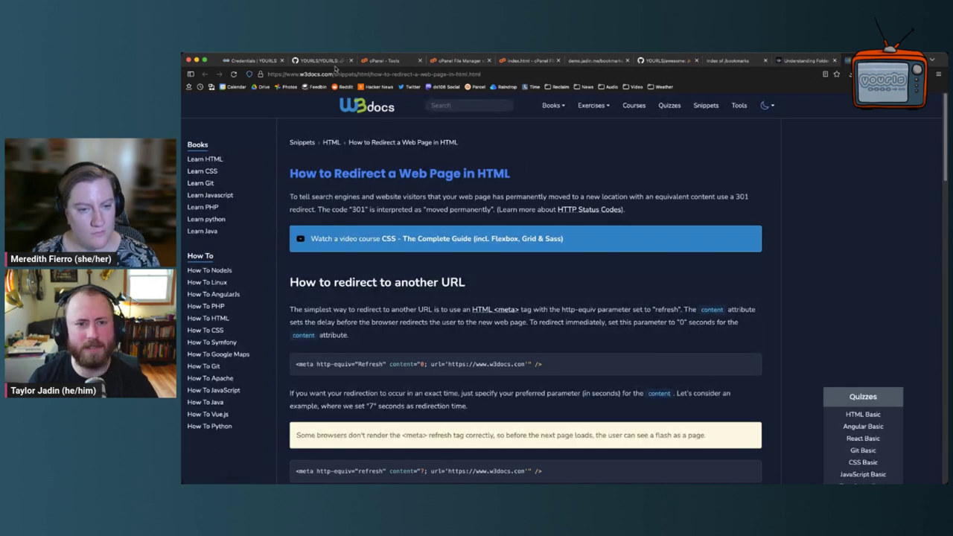
# - Copy the instant meta refresh redirect line from the W3docs guide, then return to the index.html editor
pyautogui.scroll(-1, 403, 346)
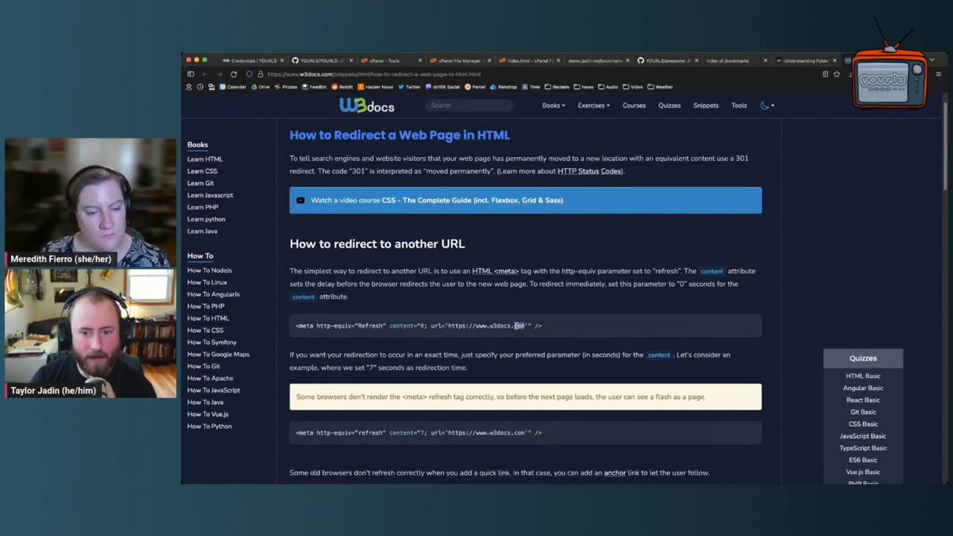
pyautogui.tripleClick(519, 328)
pyautogui.press('super+c')
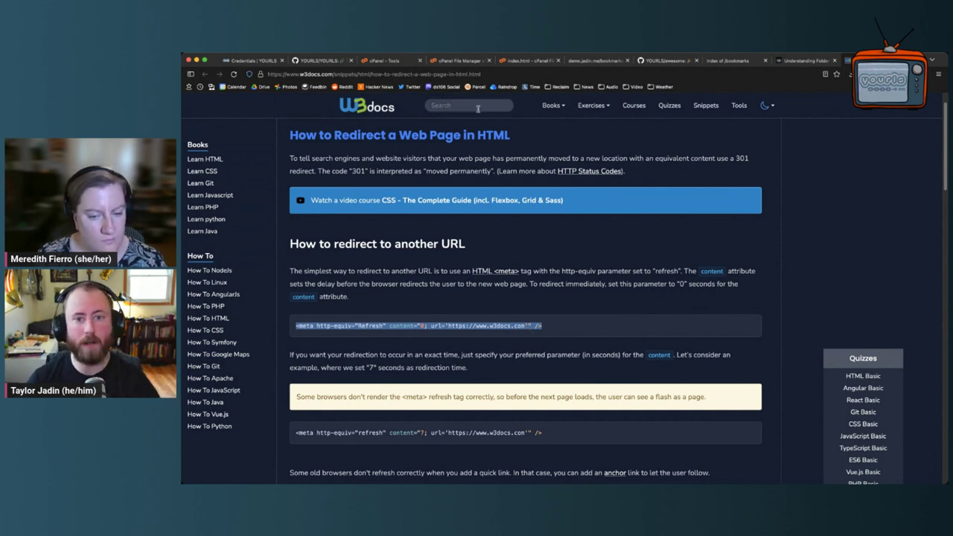
pyautogui.click(526, 60)
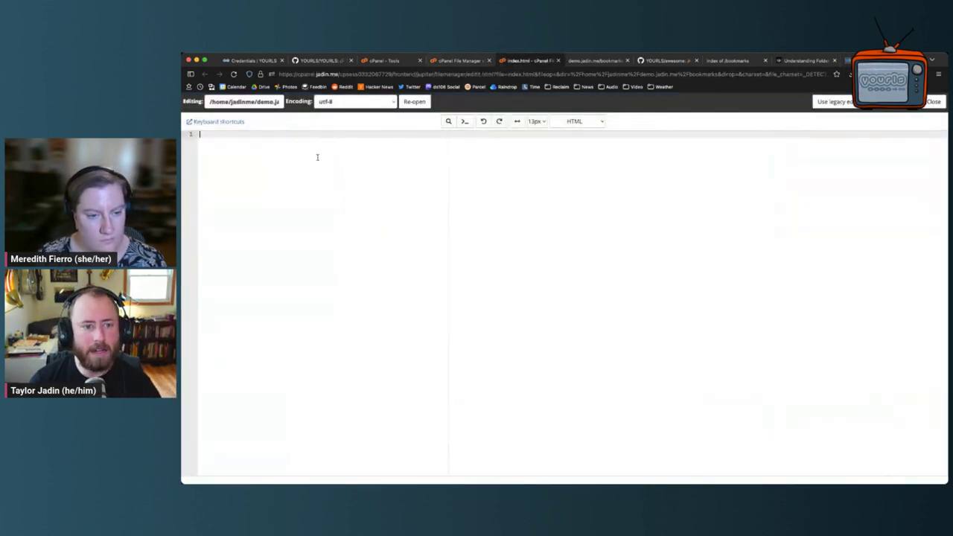
pyautogui.click(366, 161)
pyautogui.press('super+v')
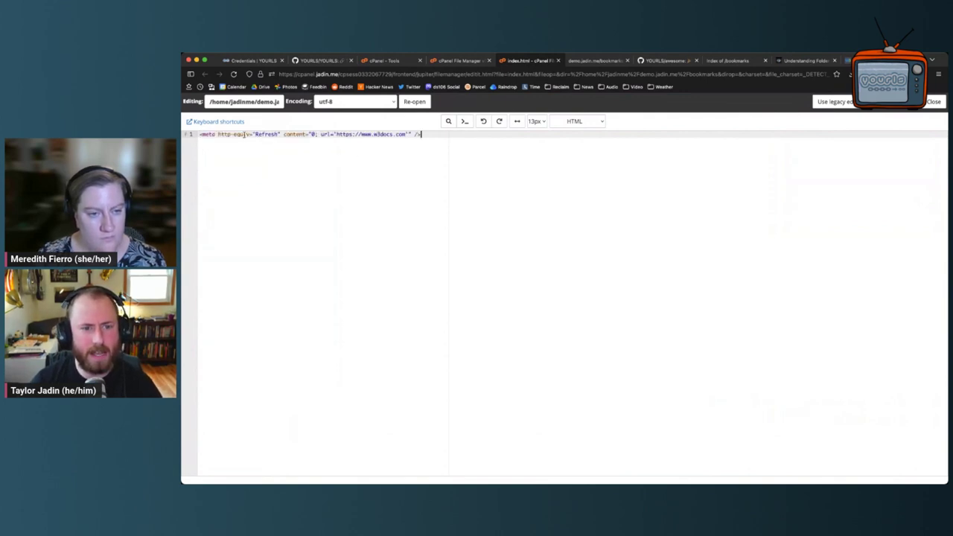
pyautogui.doubleClick(312, 134)
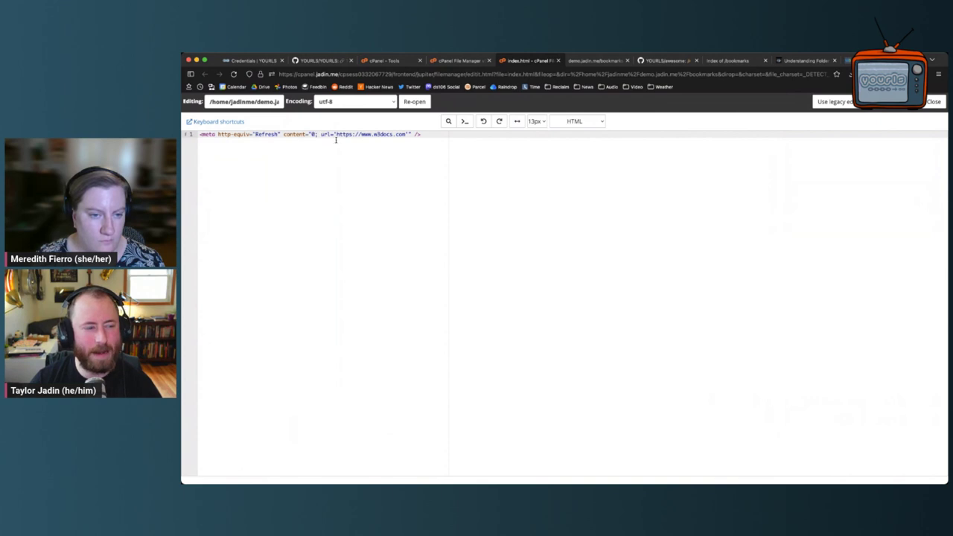
pyautogui.click(326, 149)
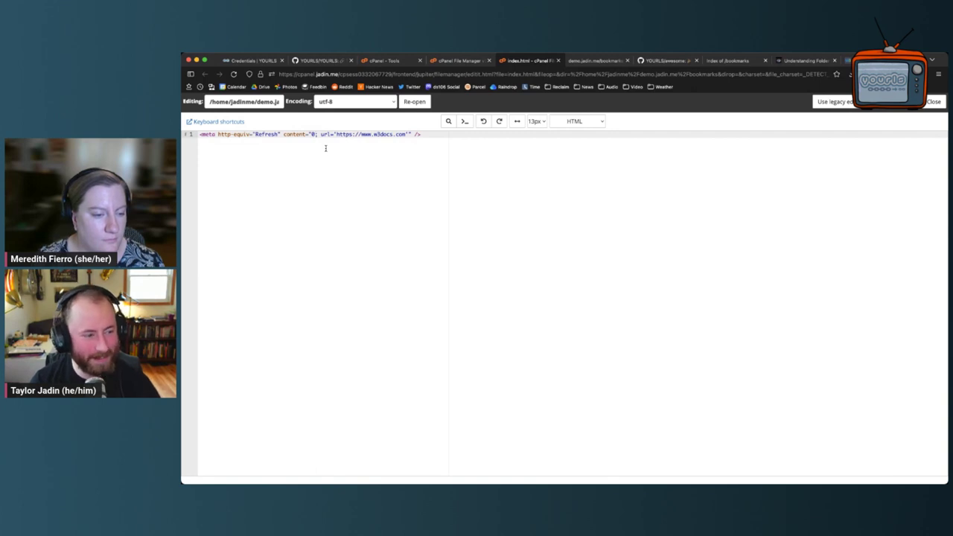
pyautogui.doubleClick(367, 134)
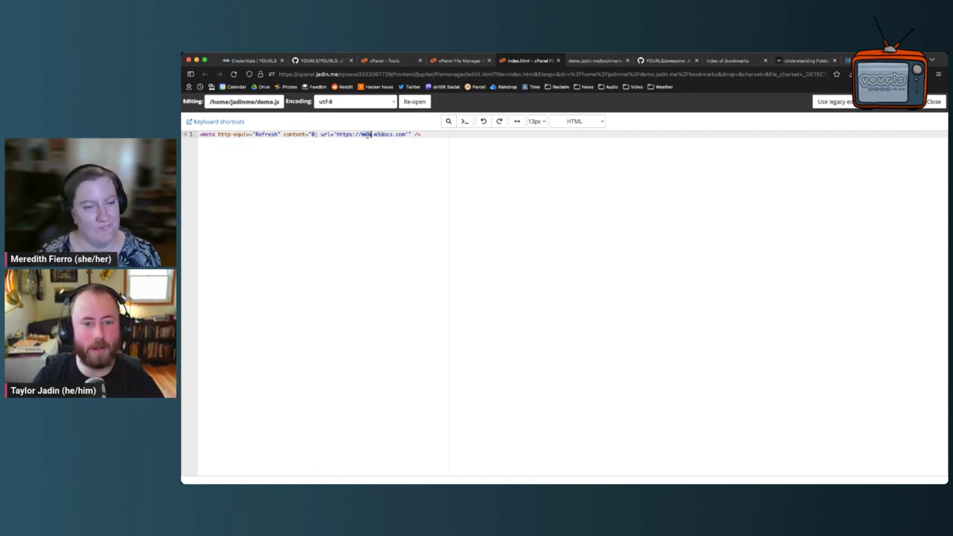
pyautogui.hotkey('alt', 'shift', 'Right')
pyautogui.hotkey('shift', 'Right')
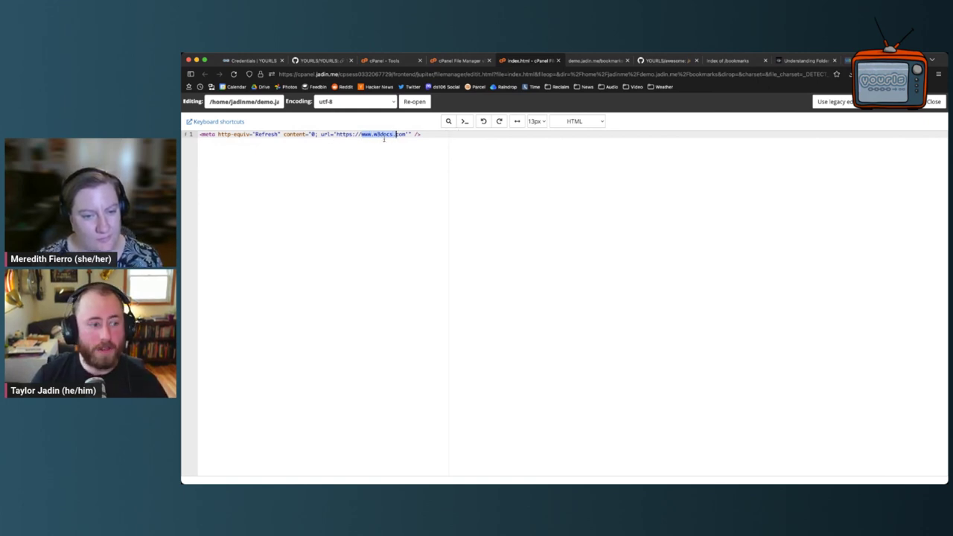
pyautogui.hotkey('shift', 'Right')
pyautogui.hotkey('shift', 'Right')
pyautogui.hotkey('shift', 'Right')
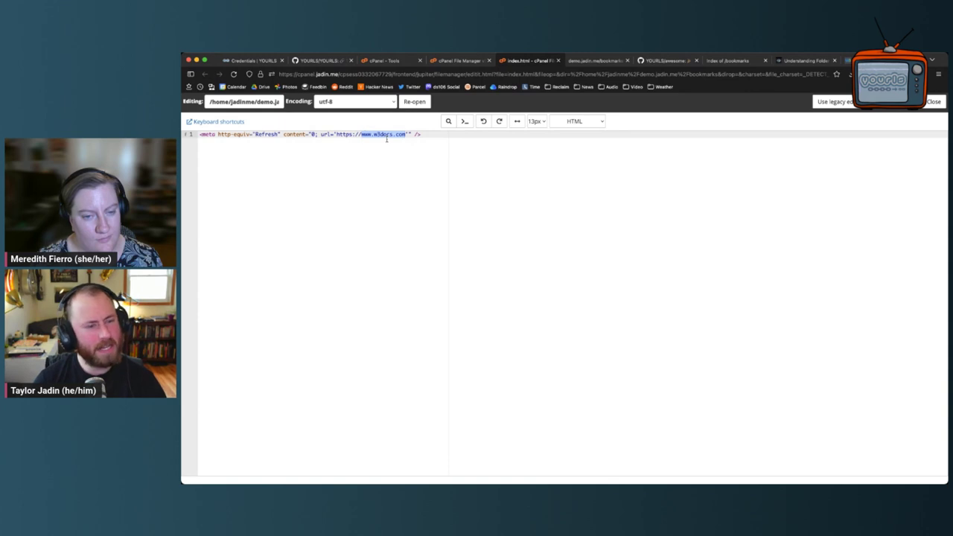
pyautogui.write('jadin.me')
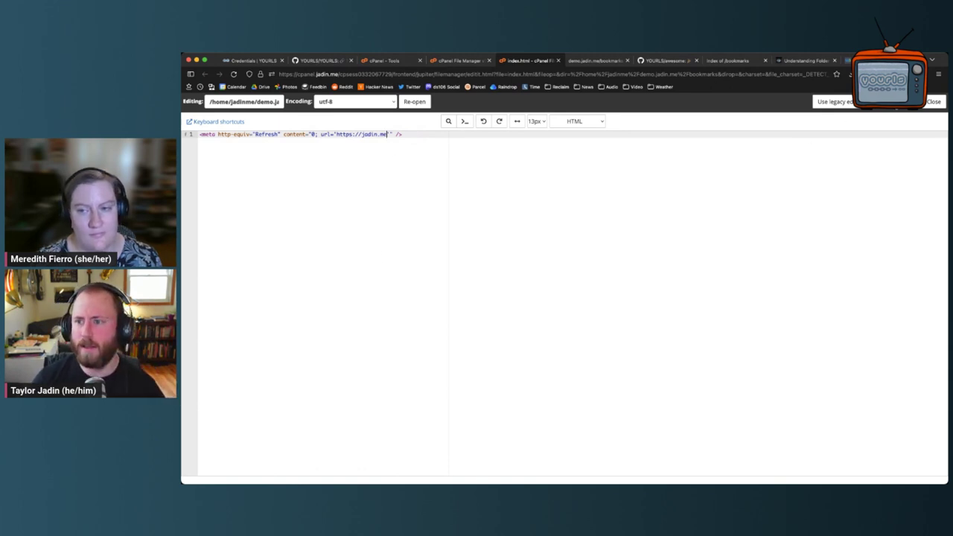
pyautogui.click(877, 102)
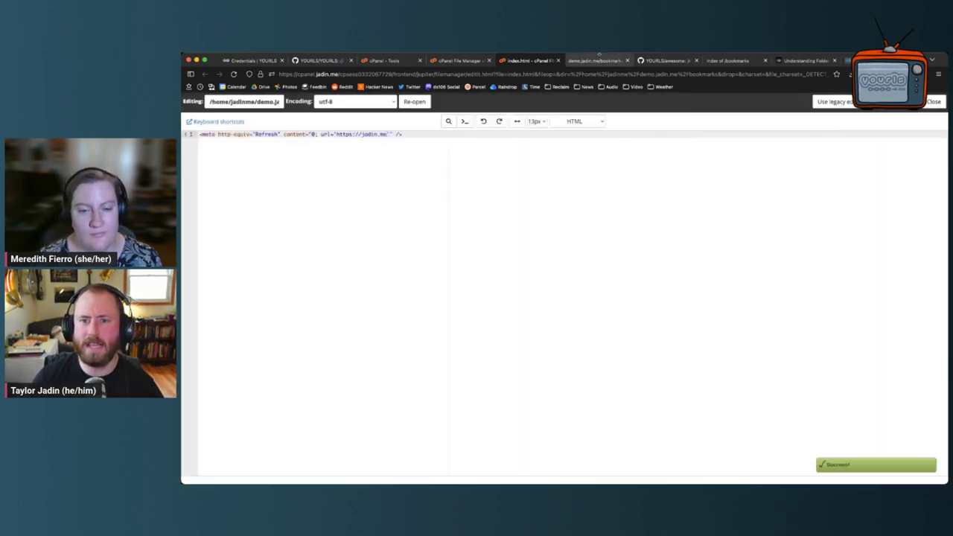
pyautogui.click(594, 60)
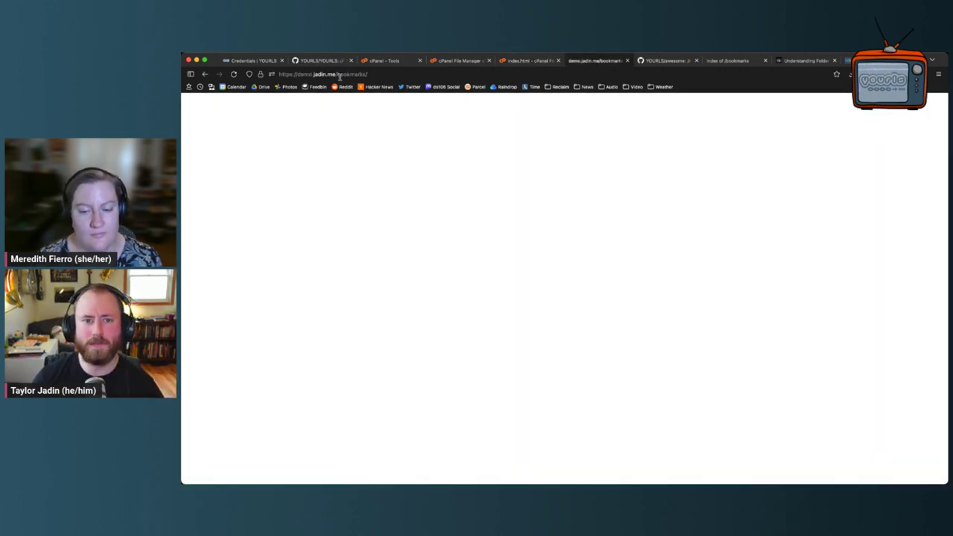
pyautogui.click(350, 75)
pyautogui.click(373, 75)
pyautogui.press('BackSpace')
pyautogui.press('BackSpace')
pyautogui.press('BackSpace')
pyautogui.press('BackSpace')
pyautogui.press('BackSpace')
pyautogui.press('BackSpace')
pyautogui.press('BackSpace')
pyautogui.press('BackSpace')
pyautogui.press('BackSpace')
pyautogui.press('BackSpace')
pyautogui.press('Return')
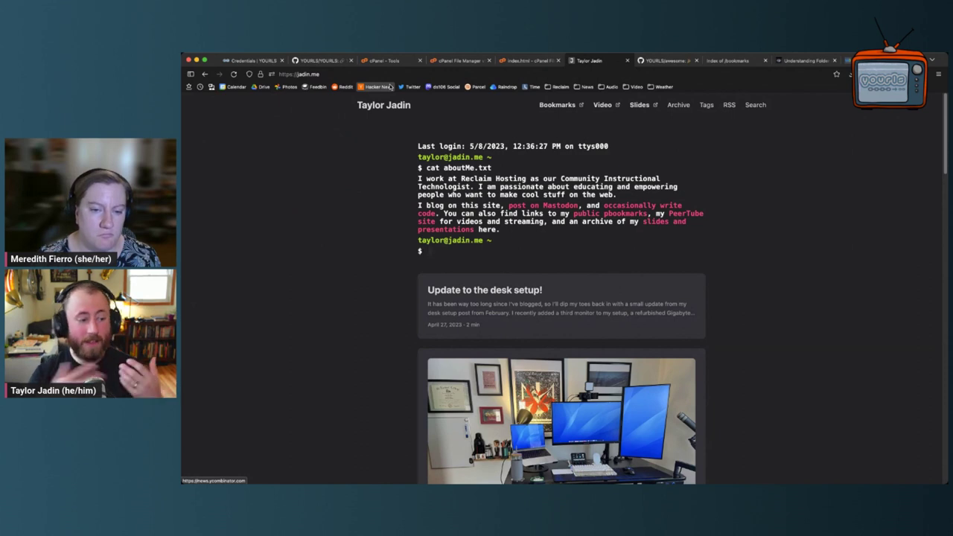
# - Append admin/ to the demo.jadin.me/bookmarks address to load the YOURLS admin dashboard
pyautogui.click(667, 60)
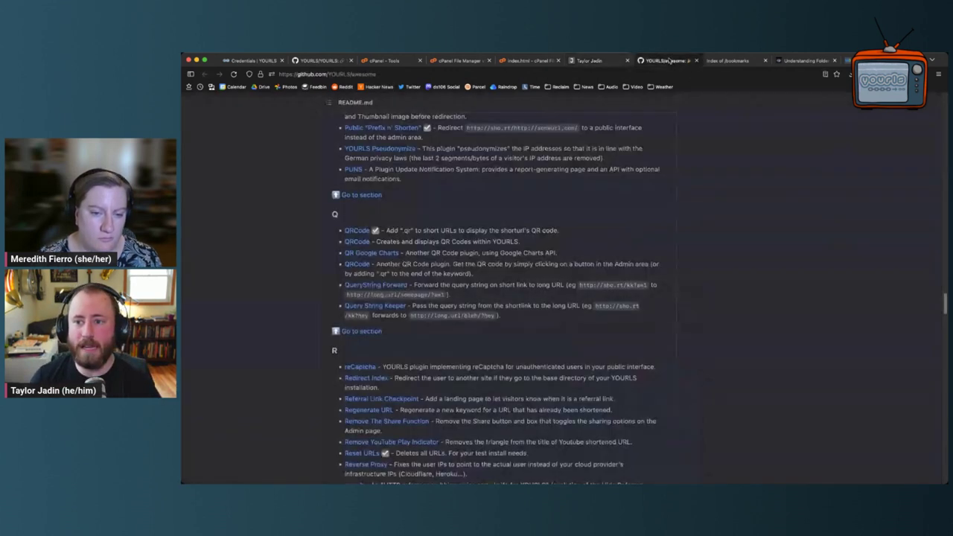
pyautogui.click(722, 61)
pyautogui.click(379, 74)
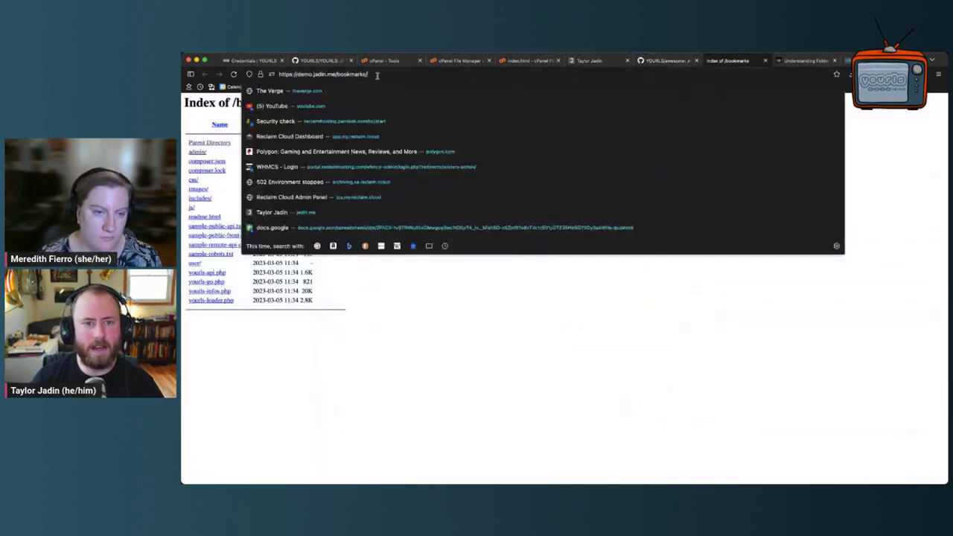
pyautogui.write('admin/')
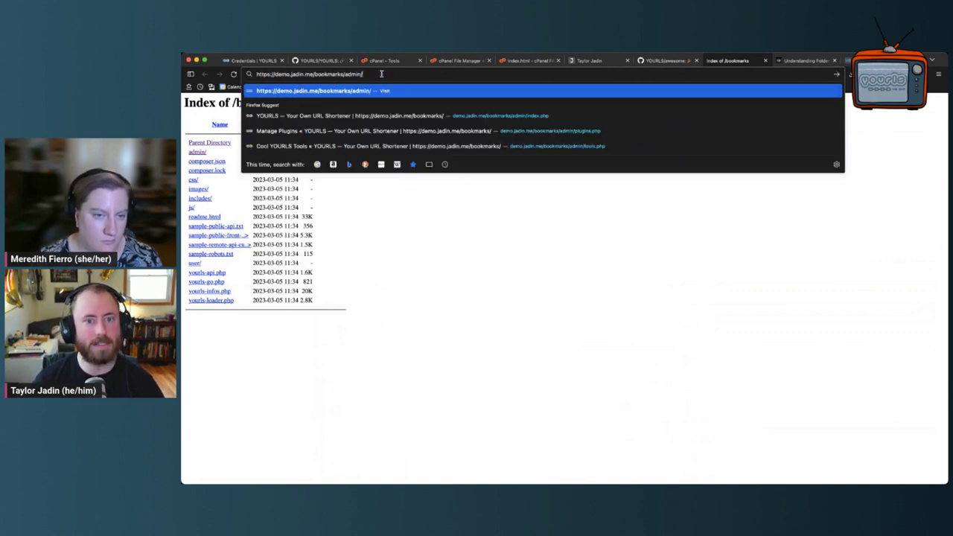
pyautogui.press('Return')
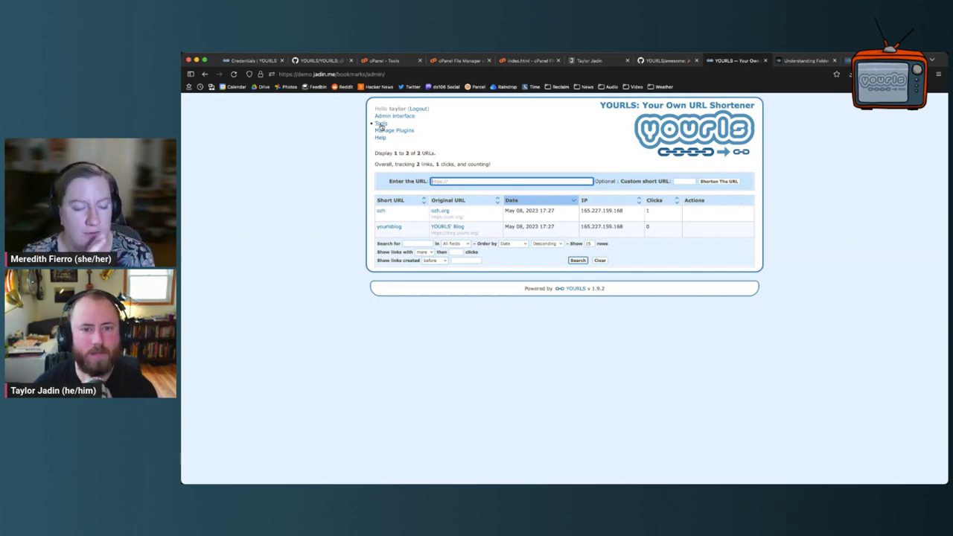
# - Go to the YOURLS Tools page and scroll down to the Secure passwordless API call section
pyautogui.click(381, 123)
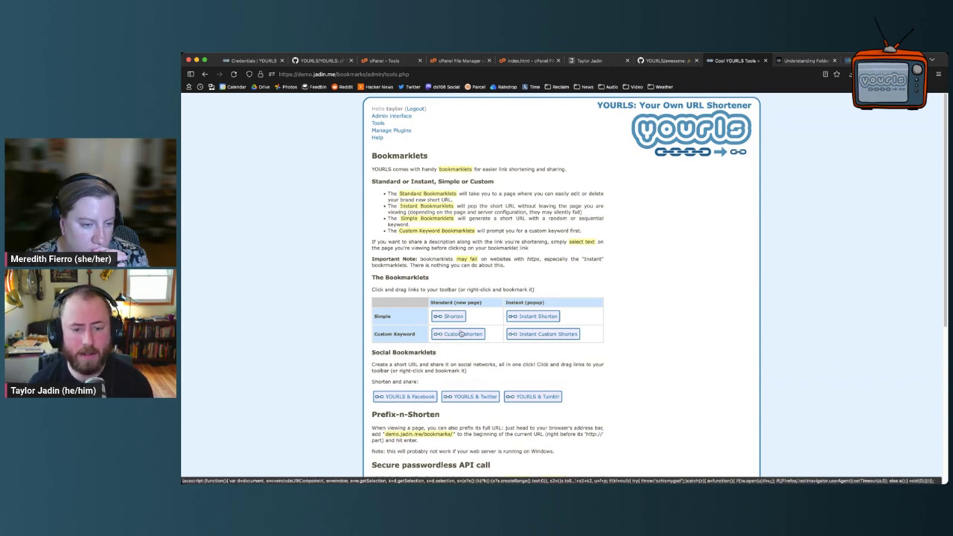
pyautogui.scroll(-5, 460, 332)
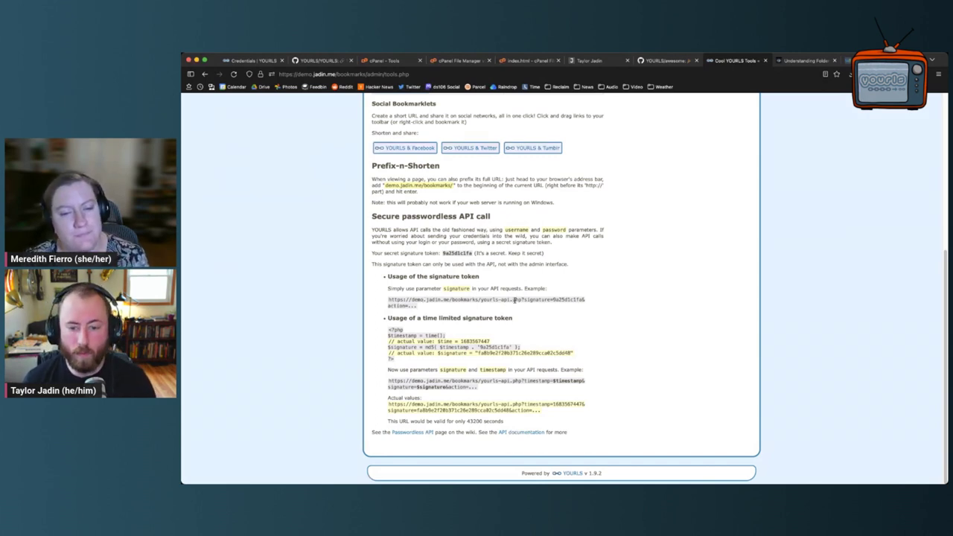
# - Highlight the secret signature token and example API URL, then open the Passwordless API wiki in a new tab
pyautogui.moveTo(406, 275); pyautogui.dragTo(457, 282)
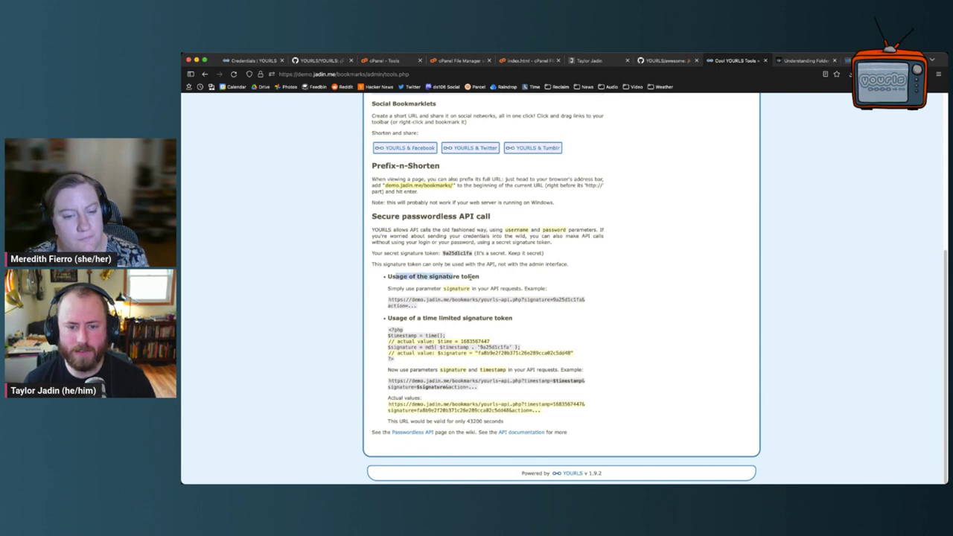
pyautogui.click(471, 277)
pyautogui.doubleClick(455, 253)
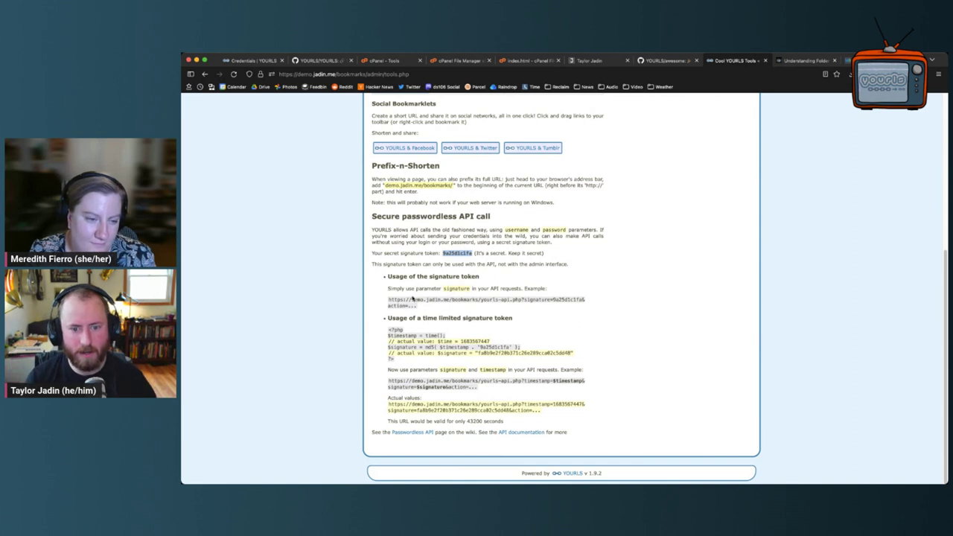
pyautogui.moveTo(389, 300); pyautogui.dragTo(408, 306)
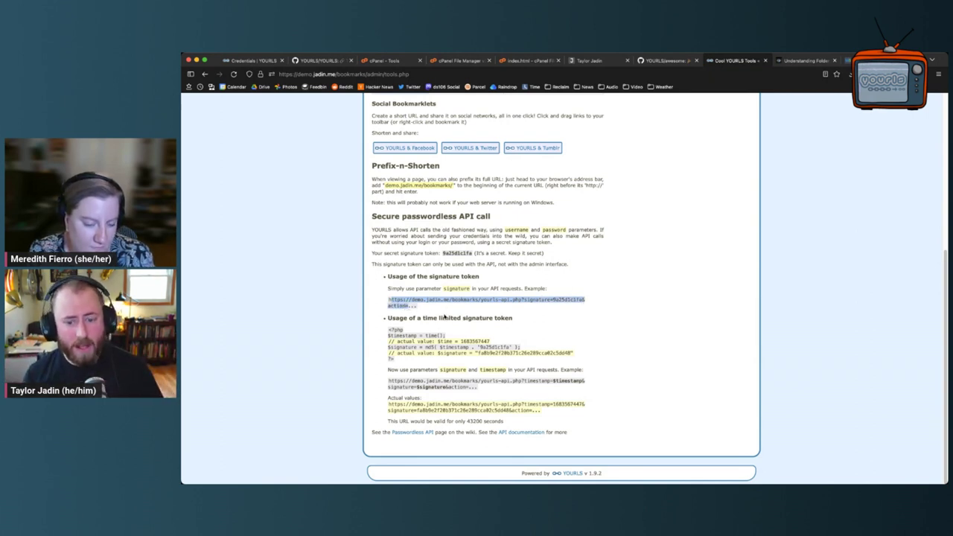
pyautogui.keyDown('super'); pyautogui.click(418, 436); pyautogui.keyUp('super')
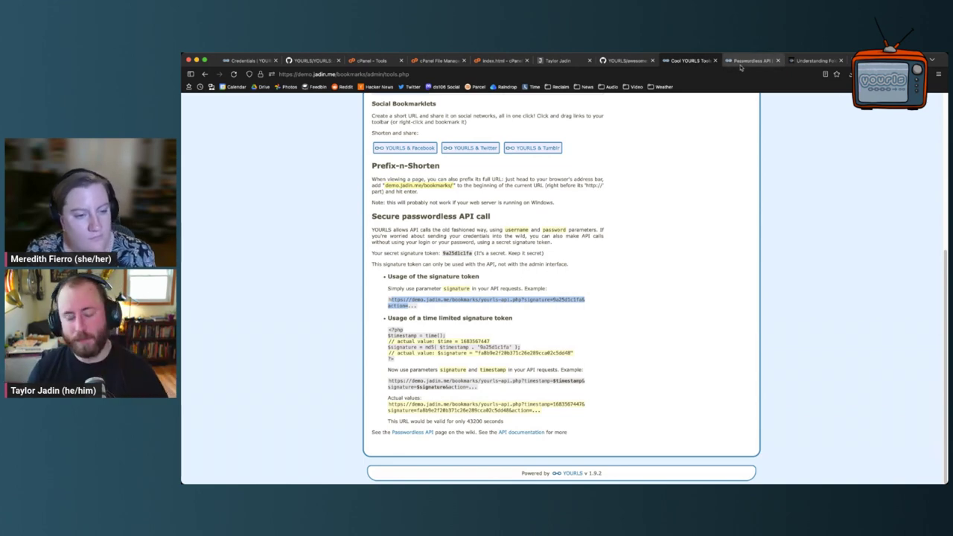
# - Read the Passwordless API wiki down to the Reset your secret signature token section, then close it
pyautogui.click(741, 62)
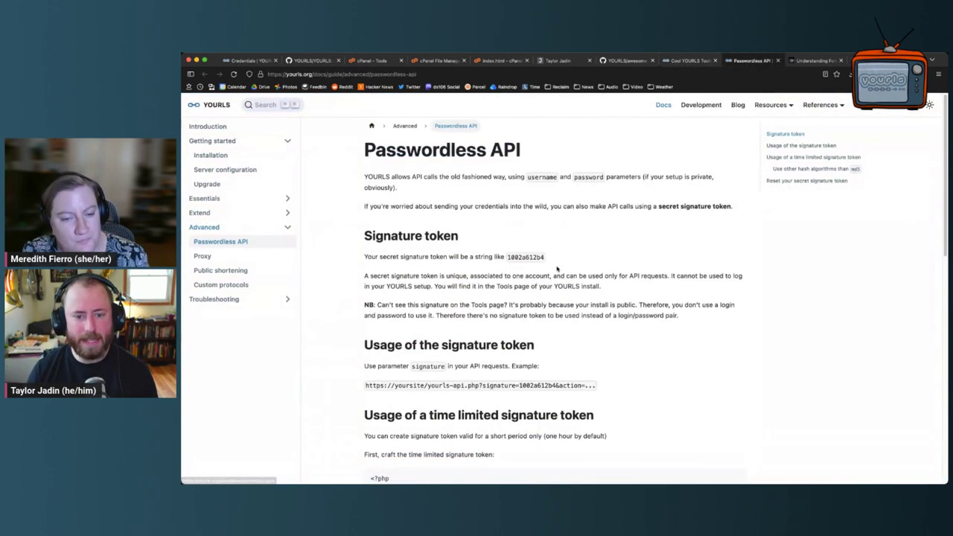
pyautogui.scroll(-3, 557, 269)
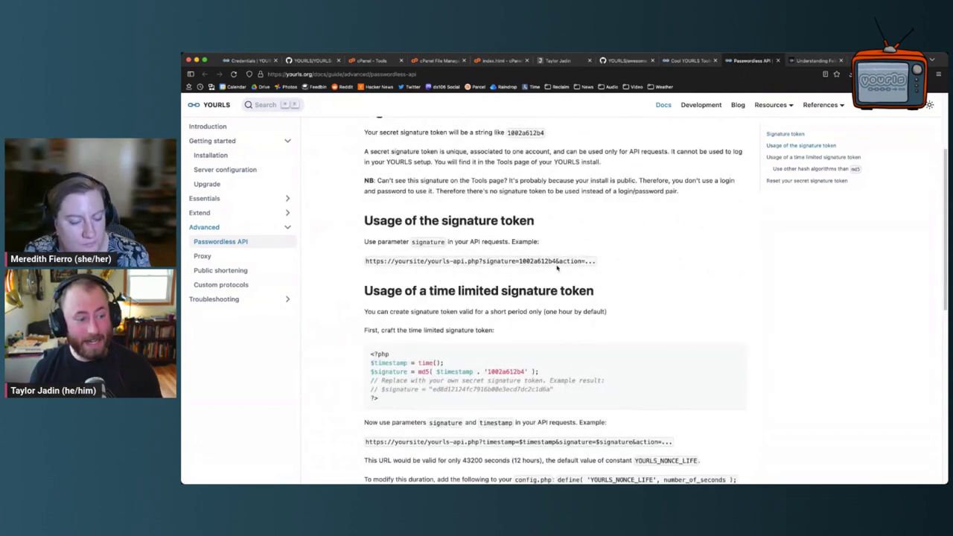
pyautogui.scroll(-5, 557, 268)
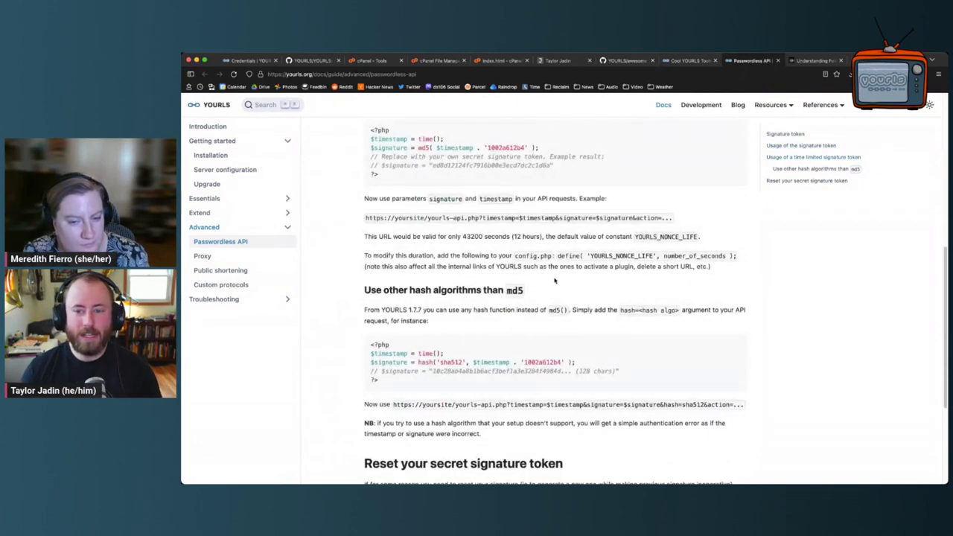
pyautogui.scroll(-2, 554, 281)
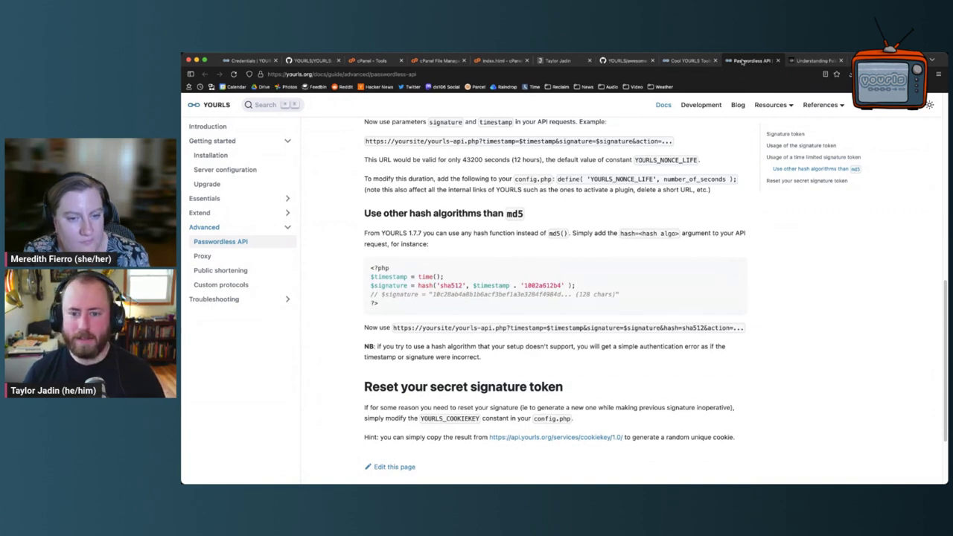
pyautogui.scroll(-2, 511, 317)
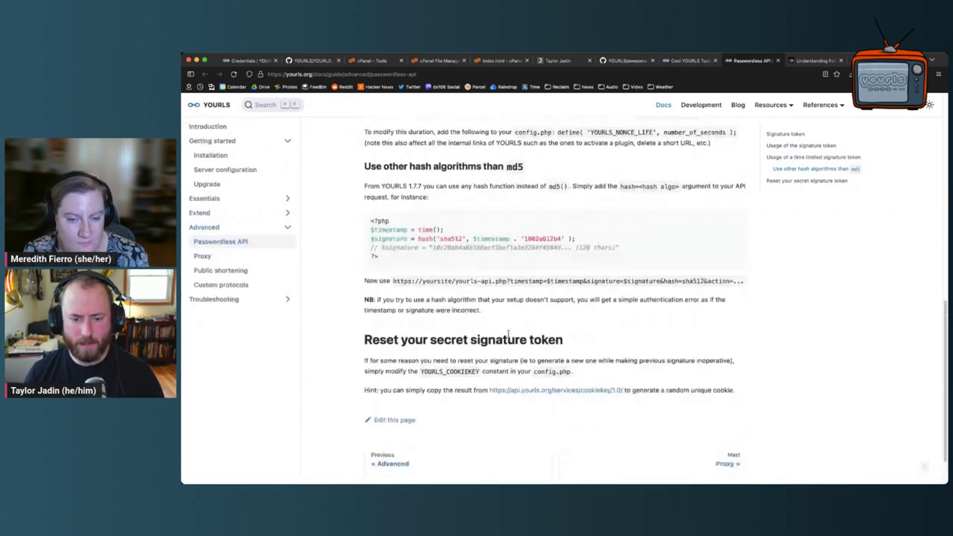
pyautogui.scroll(-1, 509, 333)
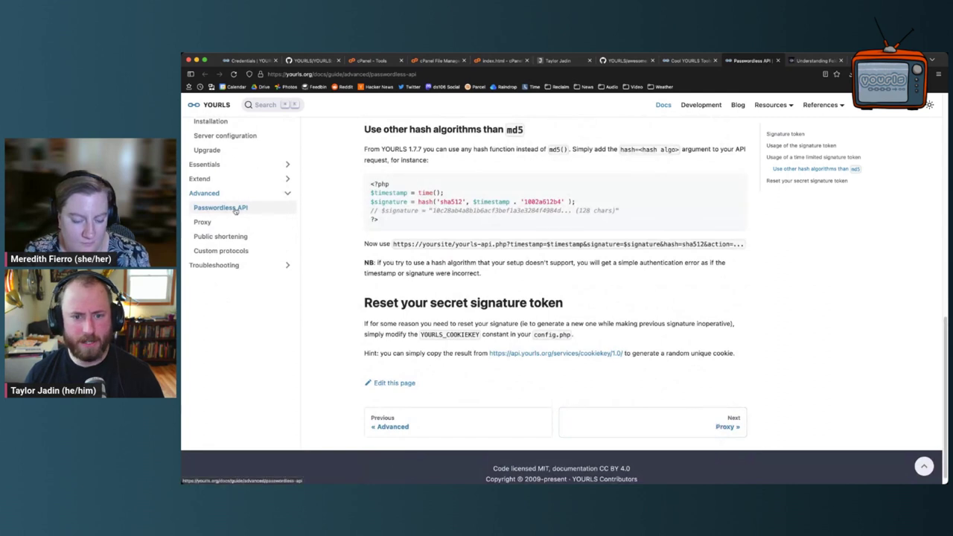
pyautogui.click(778, 60)
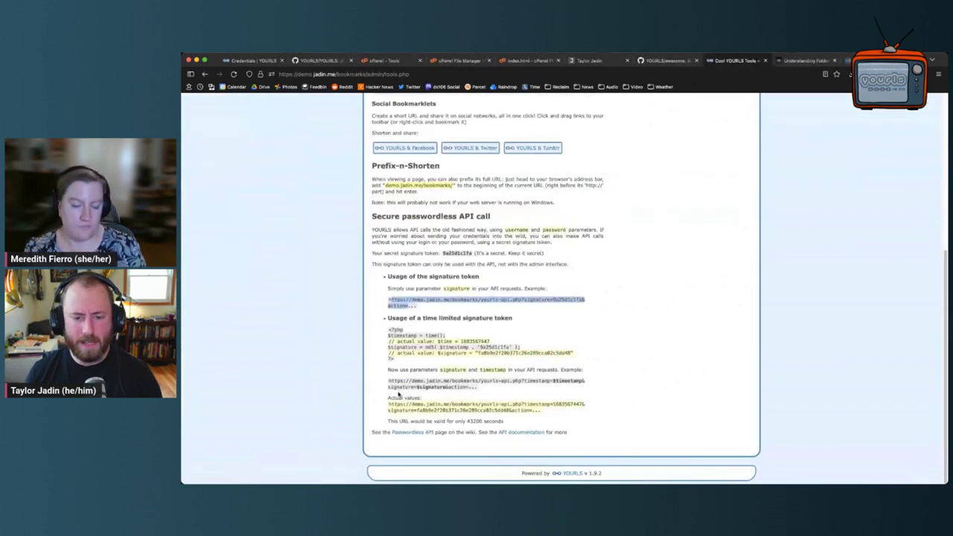
pyautogui.click(399, 300)
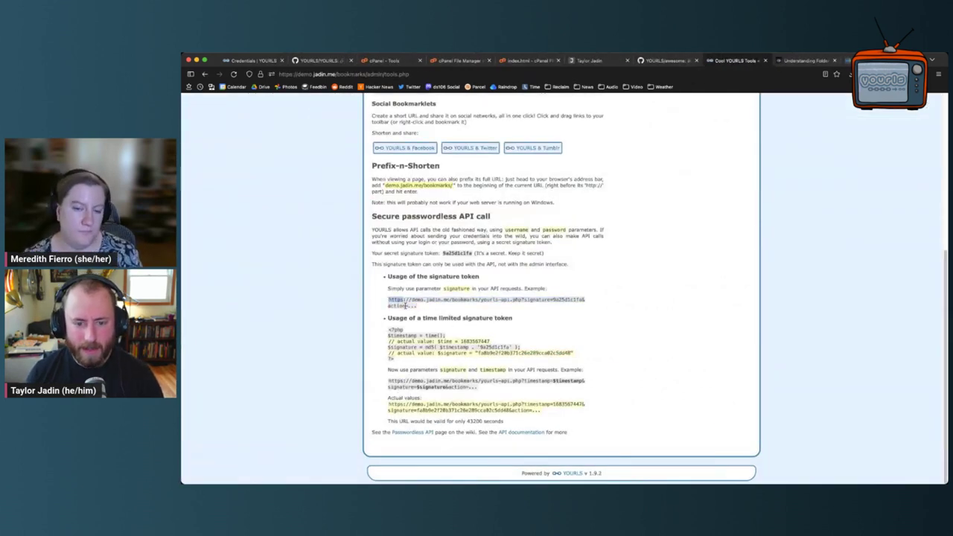
pyautogui.moveTo(390, 299); pyautogui.dragTo(423, 306)
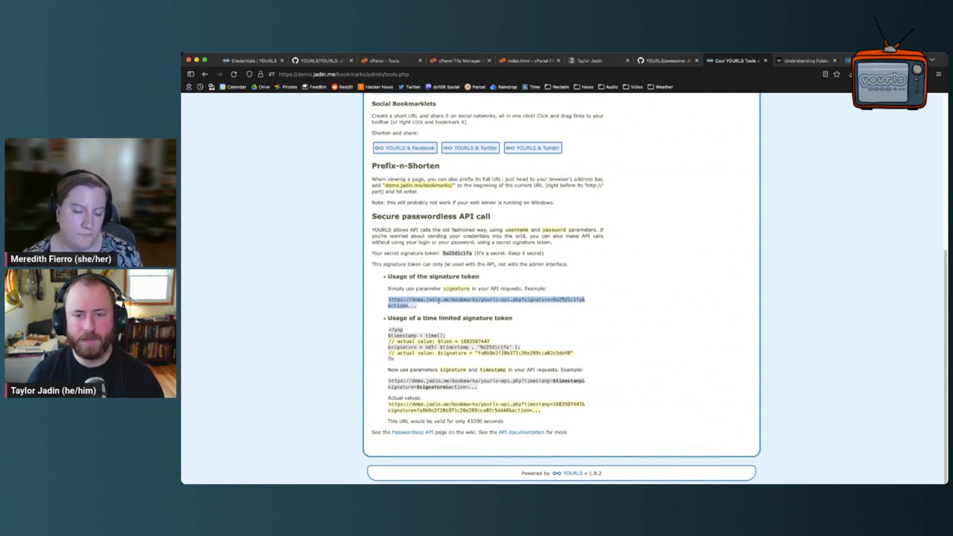
pyautogui.press('super+c')
pyautogui.press('super+t')
pyautogui.press('super+v')
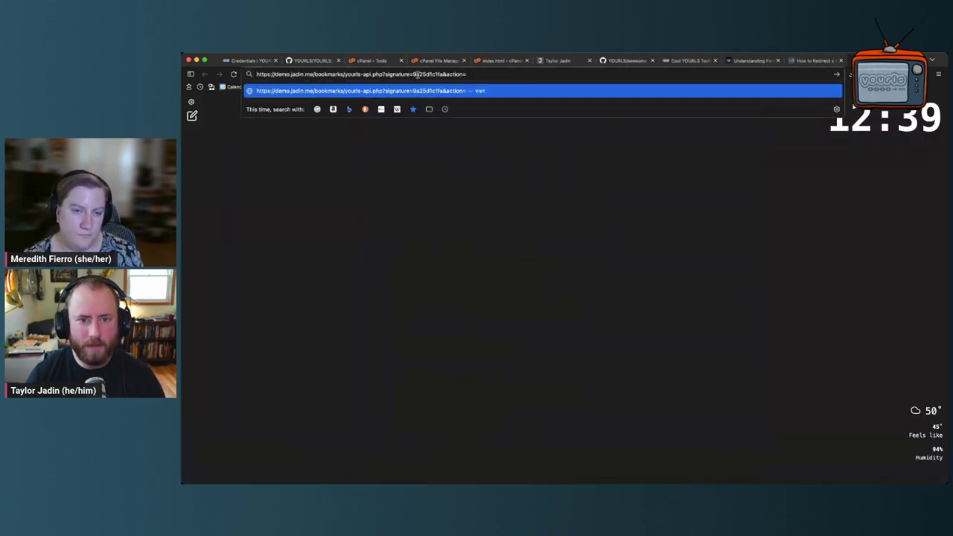
pyautogui.doubleClick(417, 75)
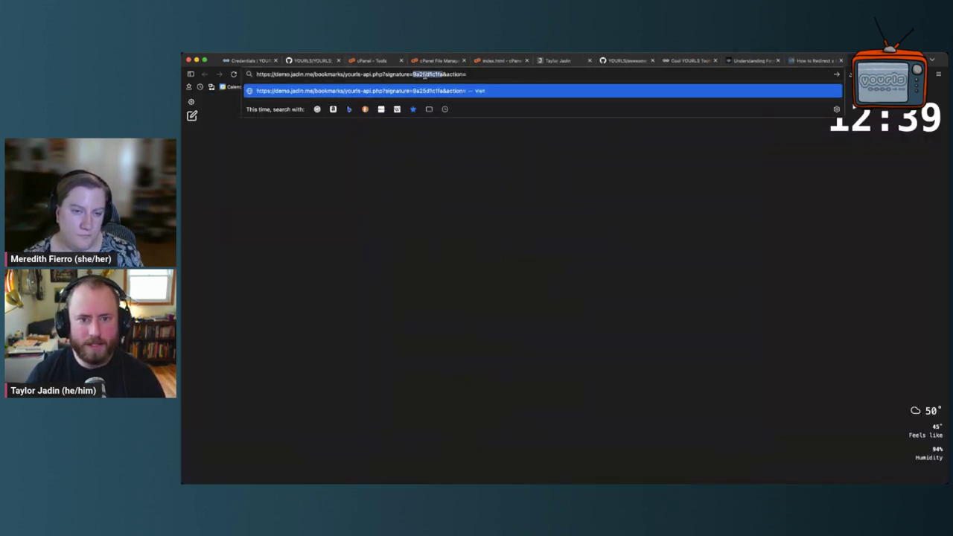
pyautogui.click(478, 75)
pyautogui.write('shor')
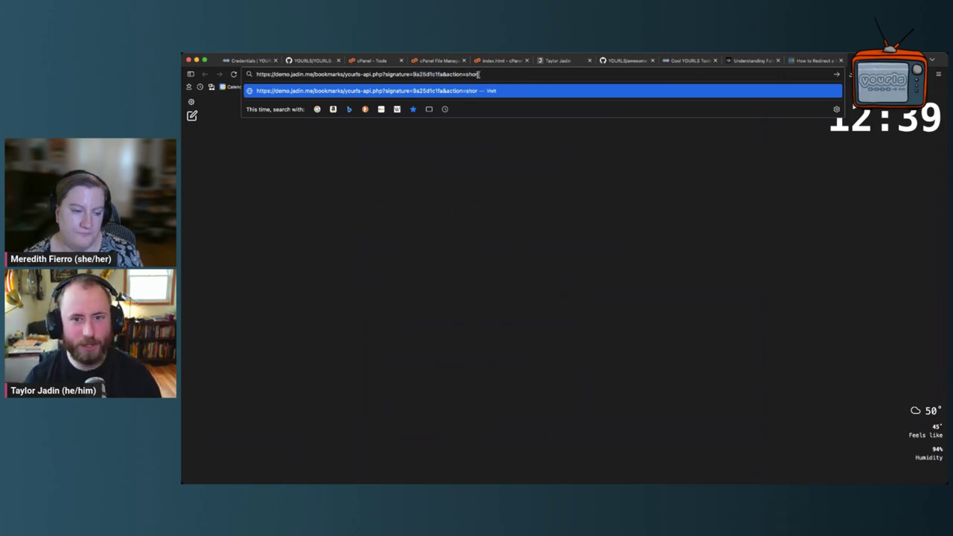
pyautogui.write('tun')
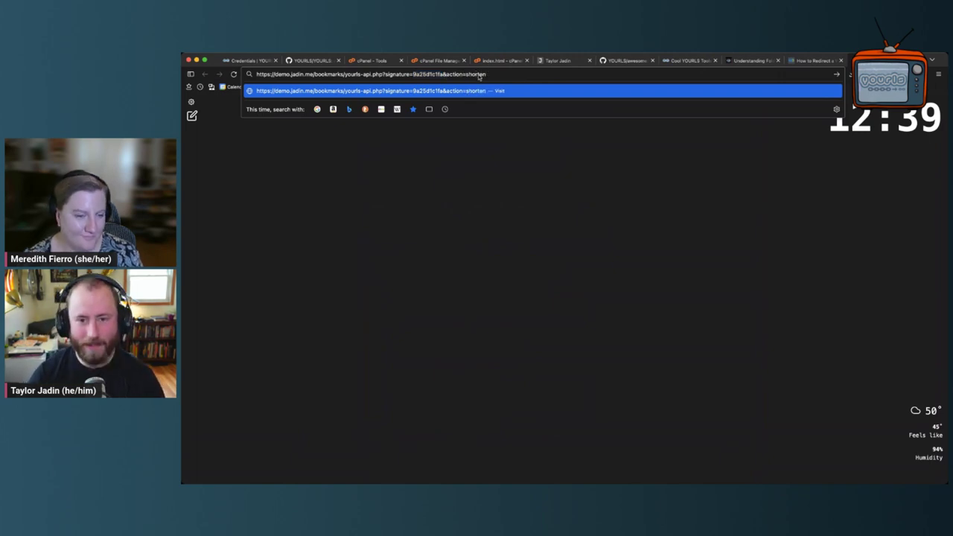
pyautogui.write('&url')
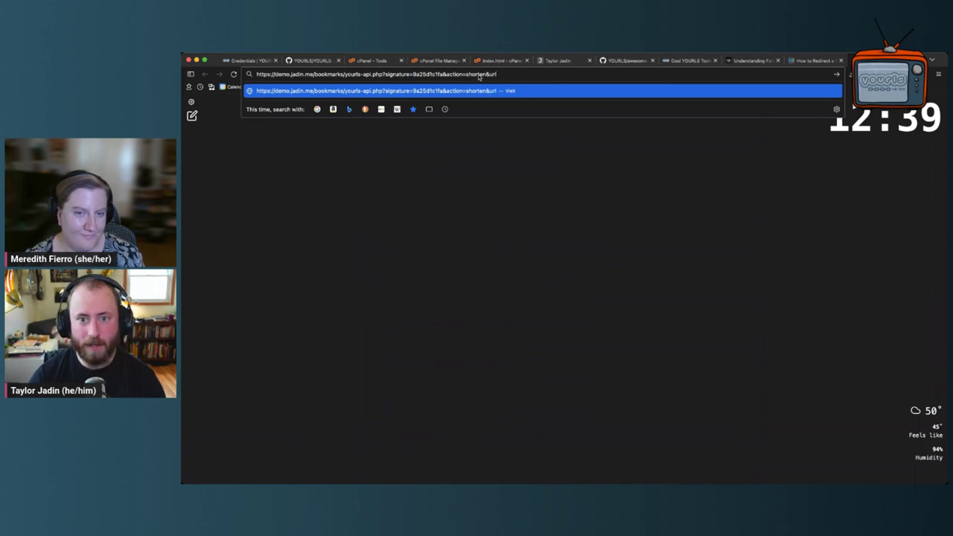
pyautogui.write('=https')
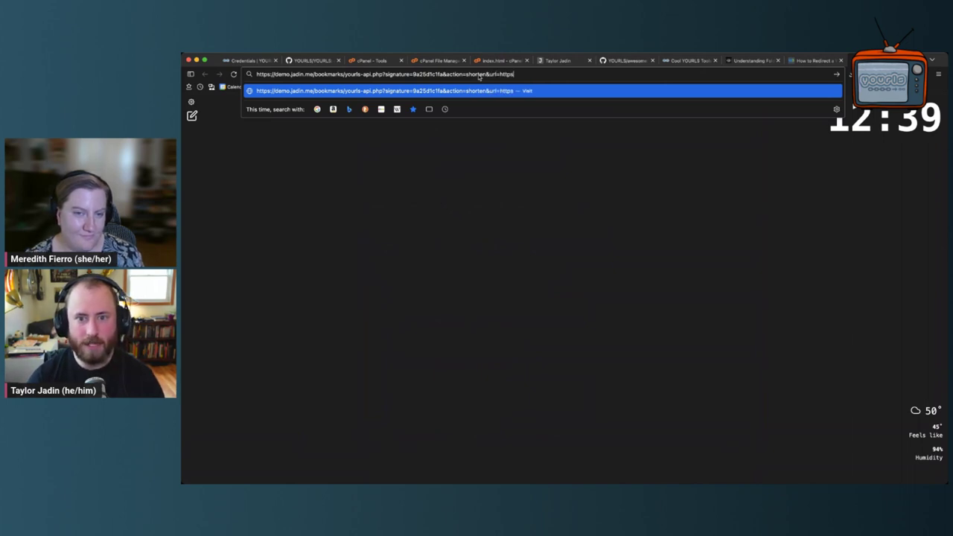
pyautogui.write('://jadin.me')
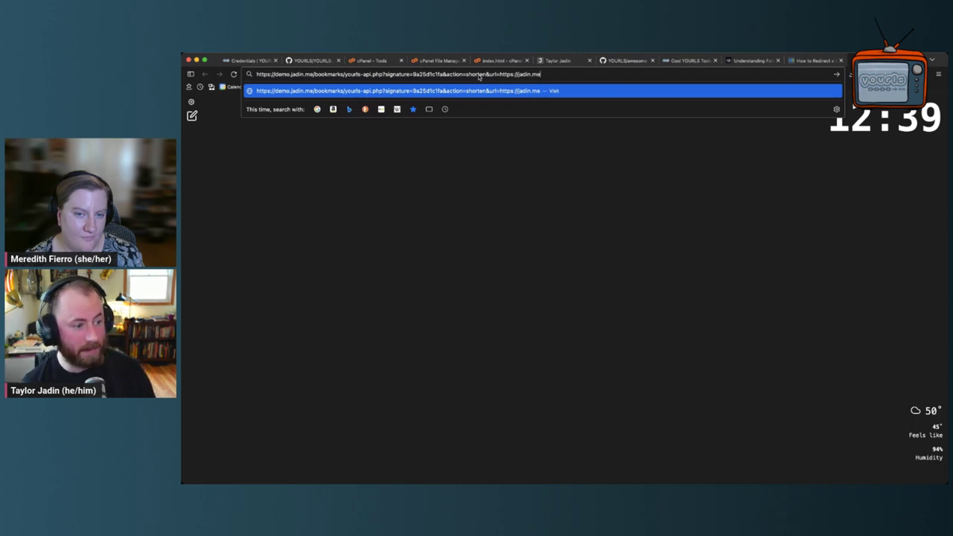
pyautogui.press('super+a')
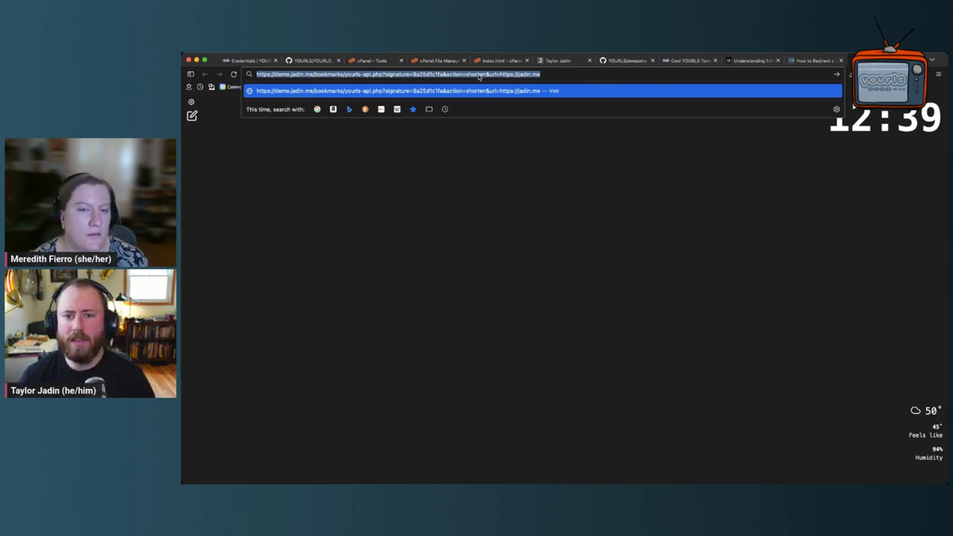
pyautogui.press('super+w')
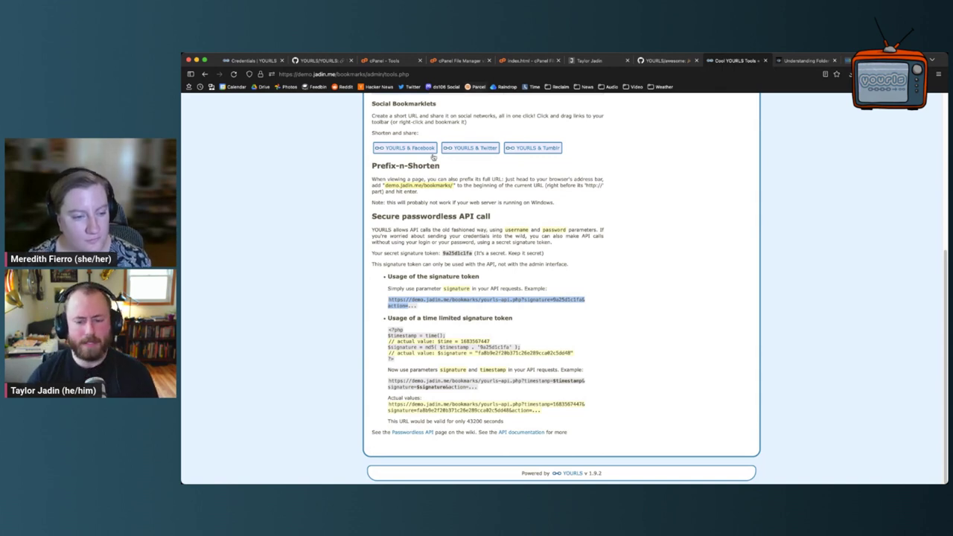
# - Scroll back to the top of the Tools page and follow the Admin interface link
pyautogui.scroll(2, 297, 289)
pyautogui.scroll(-2, 320, 286)
pyautogui.scroll(5, 320, 286)
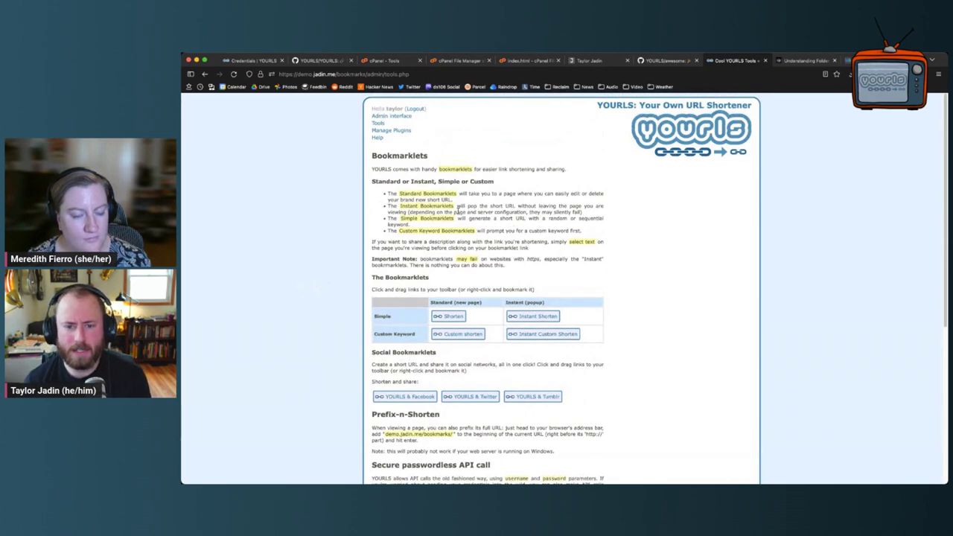
pyautogui.scroll(-2, 485, 201)
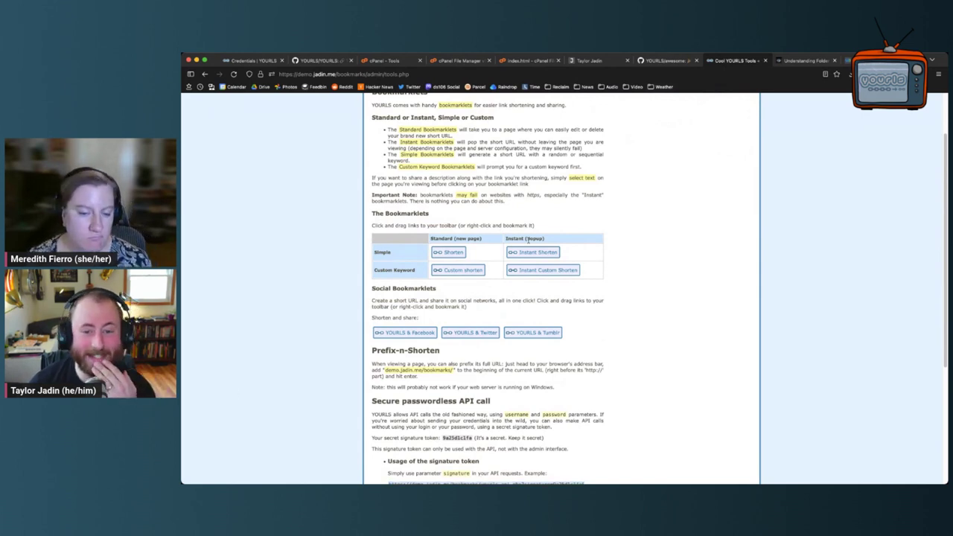
pyautogui.scroll(2, 408, 149)
pyautogui.click(393, 116)
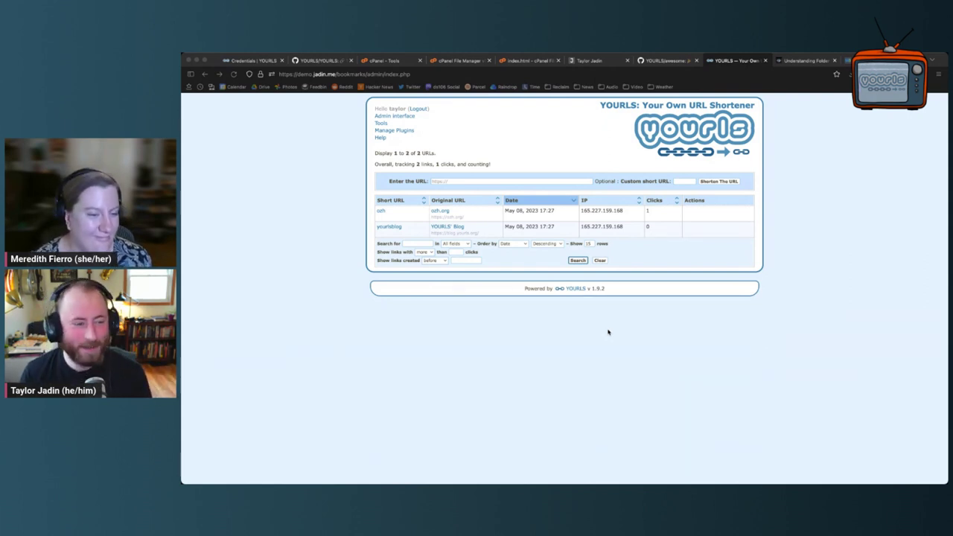
# - Find Reclaim Hosting's Setting Up Two Factor Authentication article and select its web address
pyautogui.click(593, 163)
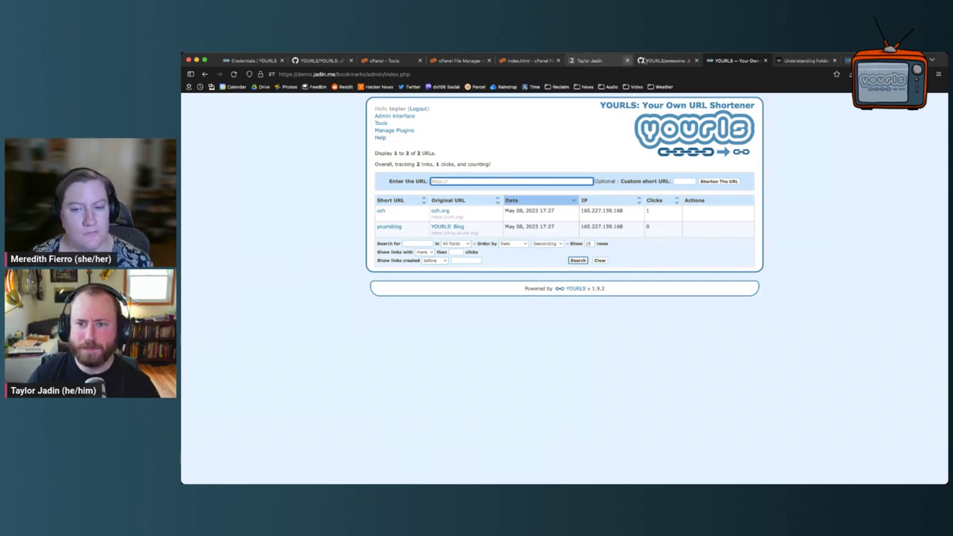
pyautogui.click(666, 61)
pyautogui.click(427, 74)
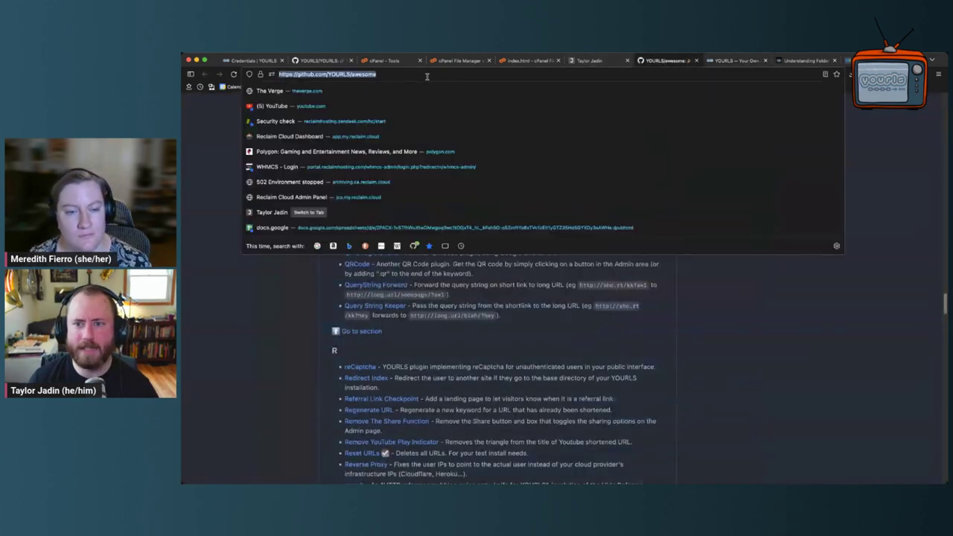
pyautogui.click(814, 60)
pyautogui.click(697, 280)
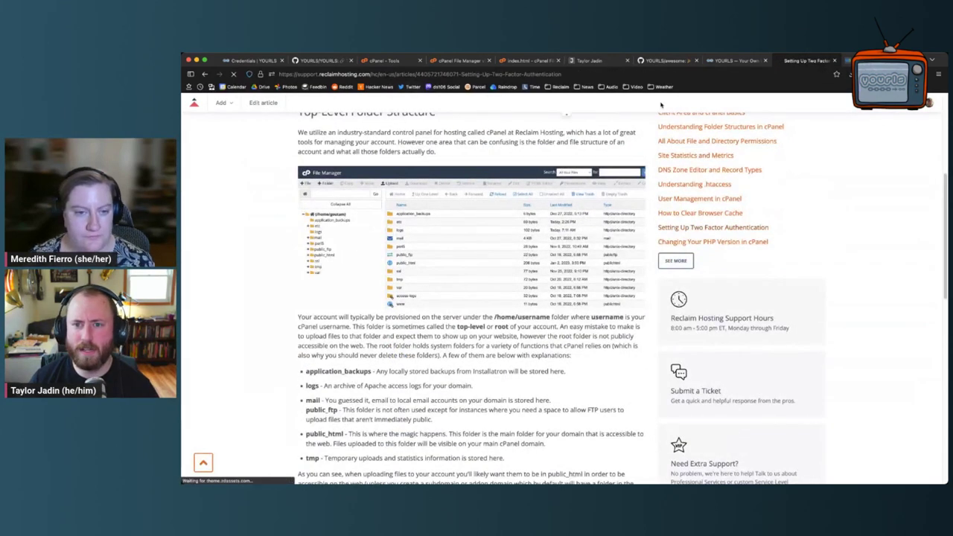
pyautogui.click(713, 227)
pyautogui.scroll(-5, 607, 271)
pyautogui.scroll(-15, 608, 270)
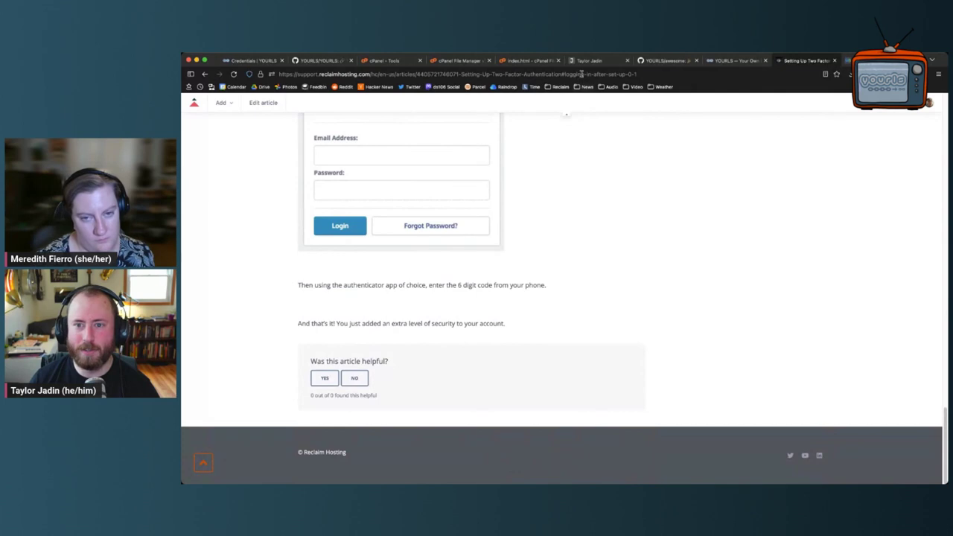
pyautogui.click(628, 74)
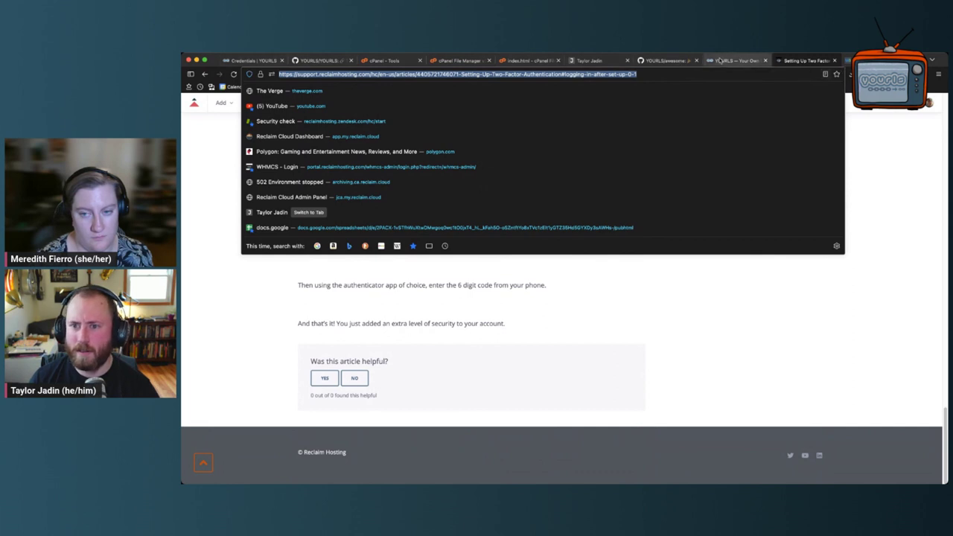
# - Shorten the 2FA article URL with custom keyword '2fa' and paste the new link into a new tab
pyautogui.click(758, 66)
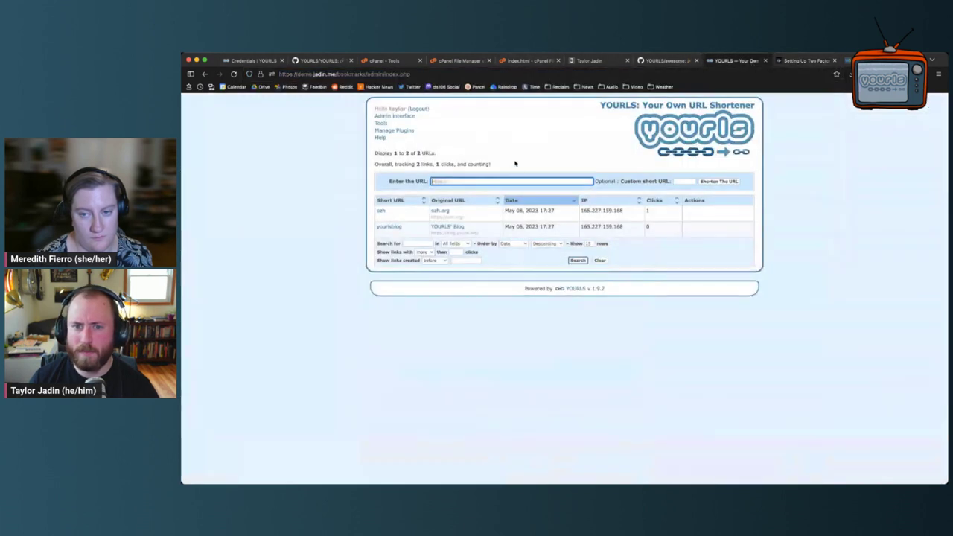
pyautogui.click(686, 182)
pyautogui.write('2fa')
pyautogui.click(720, 182)
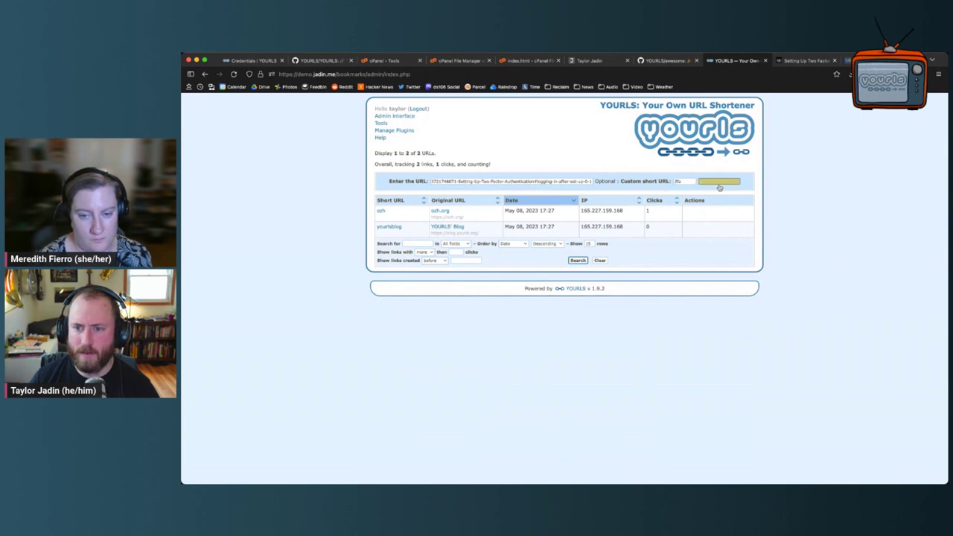
pyautogui.click(388, 222)
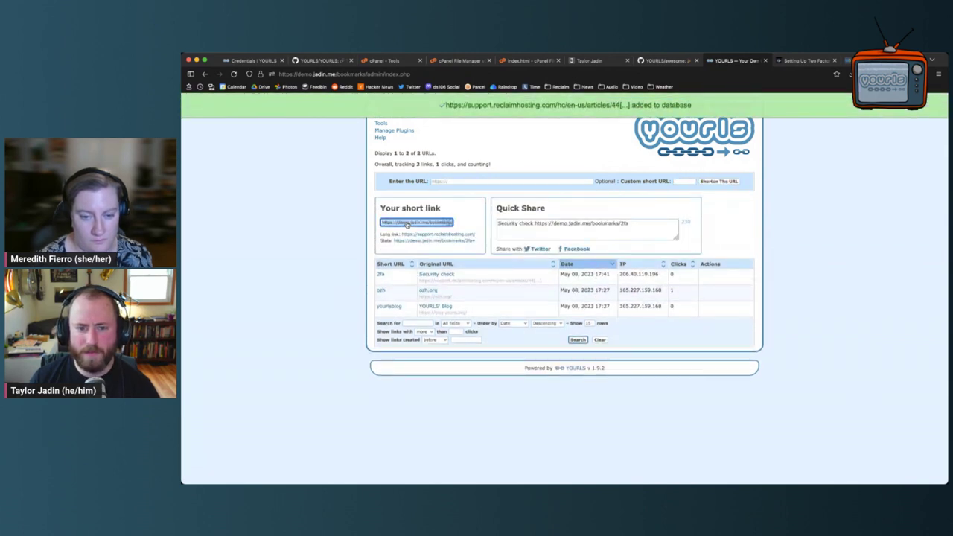
pyautogui.hotkey('ctrl', 't')
pyautogui.hotkey('ctrl', 'v')
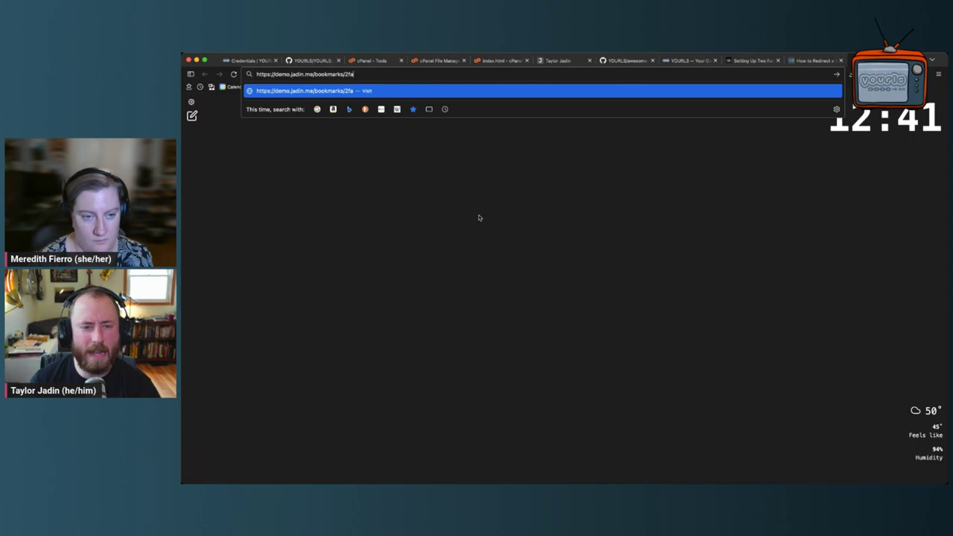
# - Load the 2fa short link to verify it opens Reclaim Hosting's two-factor article, then return to the YOURLS GitHub README
pyautogui.press('Return')
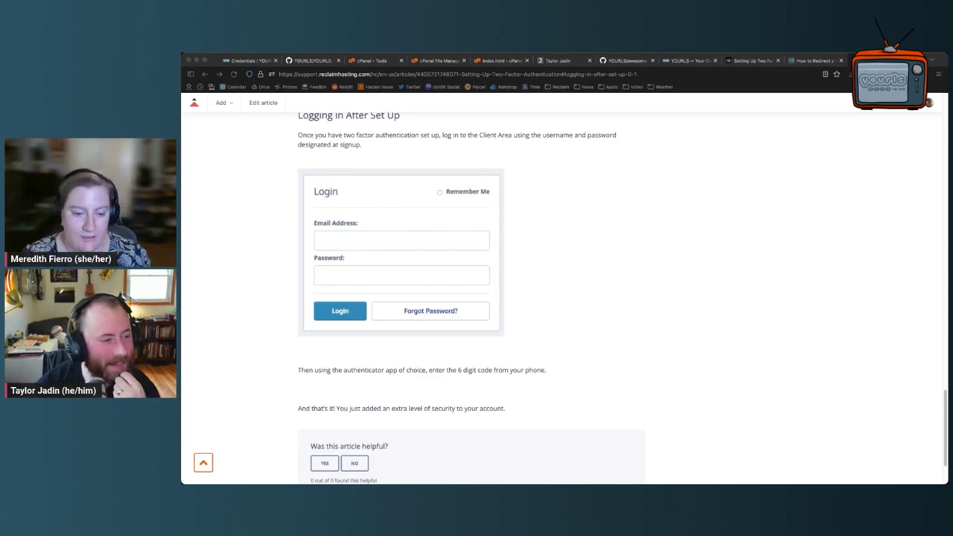
pyautogui.scroll(20, 676, 280)
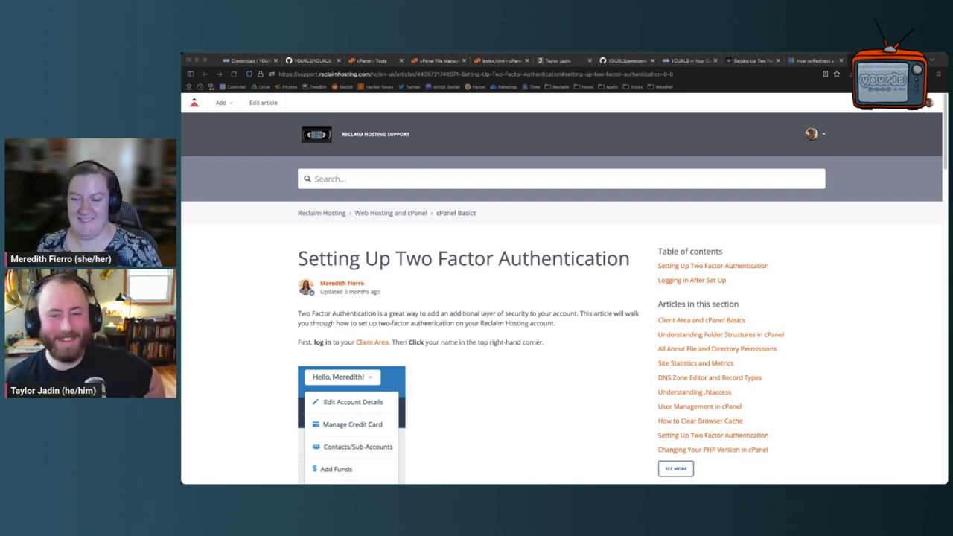
pyautogui.click(581, 316)
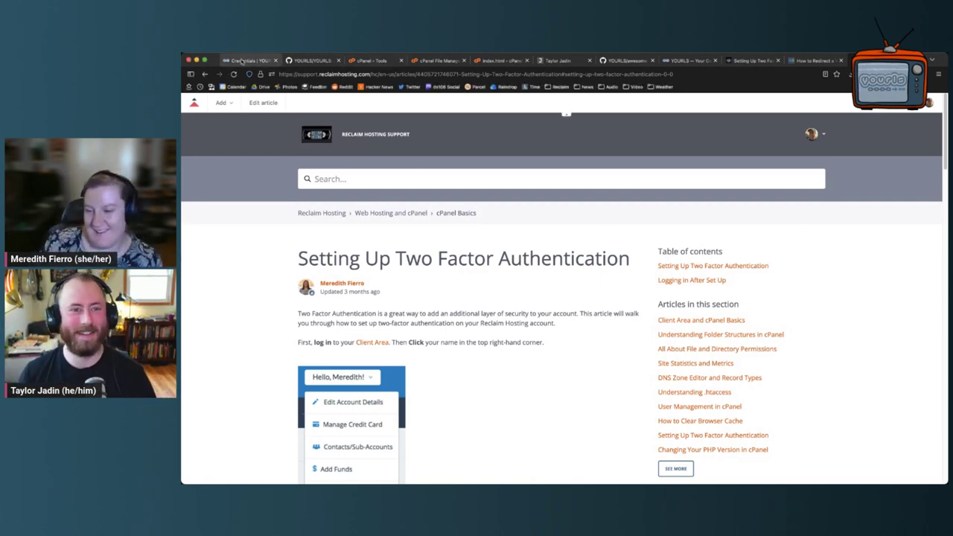
pyautogui.click(309, 61)
pyautogui.scroll(-10, 407, 305)
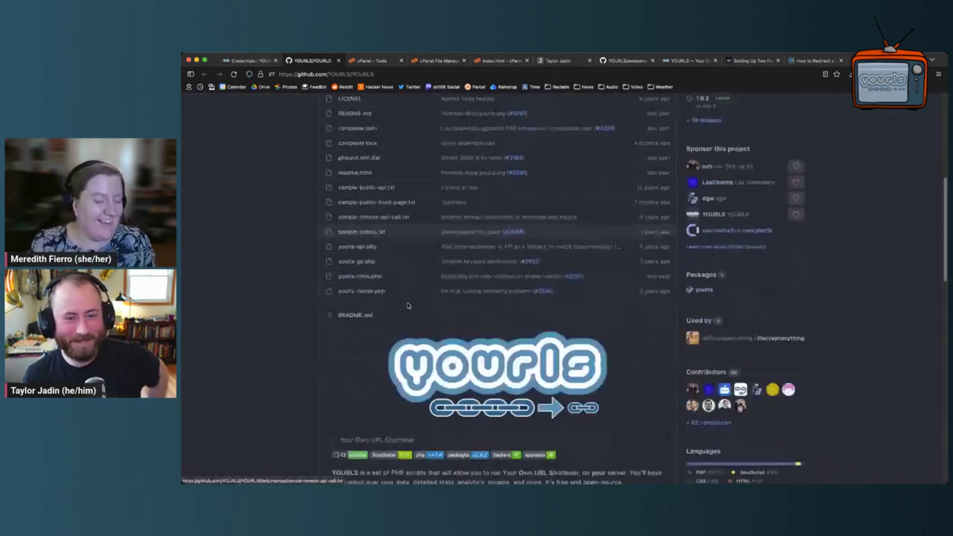